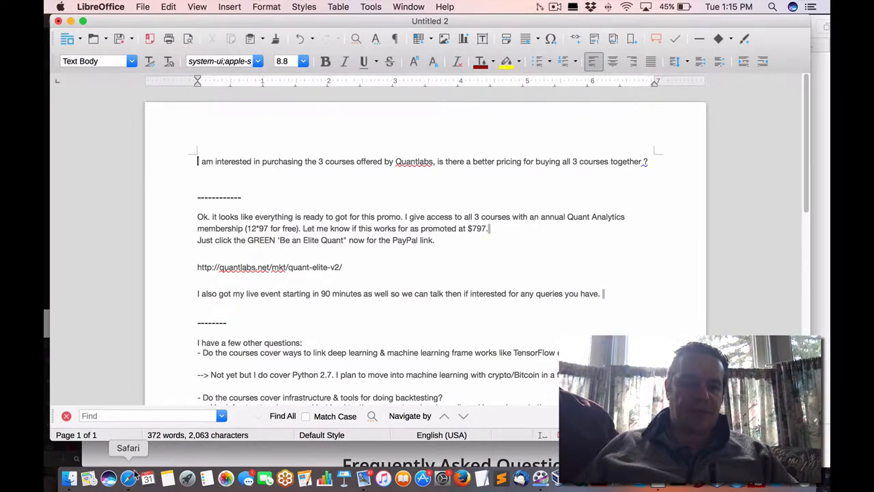
- Bring Safari's quantlabs.net Support and FAQs page to the front from the Dock
{"action": "left_click", "coordinate": [128, 478]}
{"action": "scroll", "coordinate": [470, 258], "scroll_direction": "up", "scroll_amount": 5}
{"action": "scroll", "coordinate": [446, 201], "scroll_direction": "up", "scroll_amount": 5}
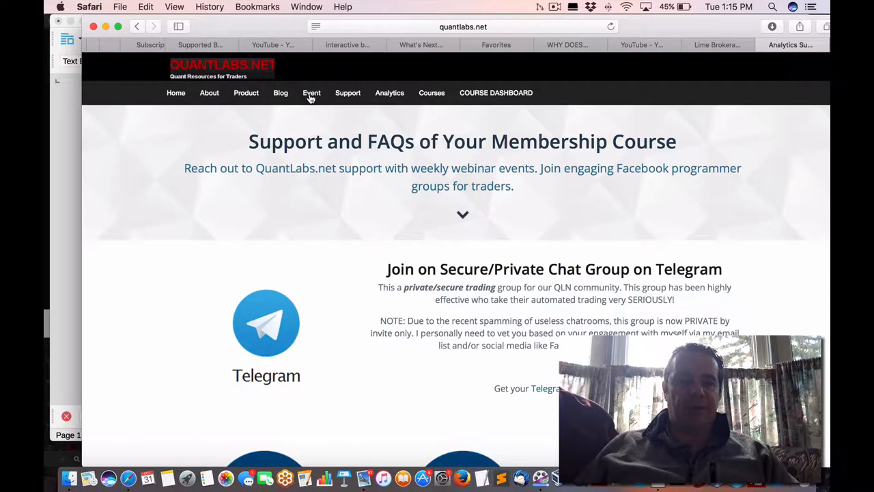
{"action": "scroll", "coordinate": [661, 259], "scroll_direction": "down", "scroll_amount": 5}
{"action": "scroll", "coordinate": [573, 289], "scroll_direction": "down", "scroll_amount": 3}
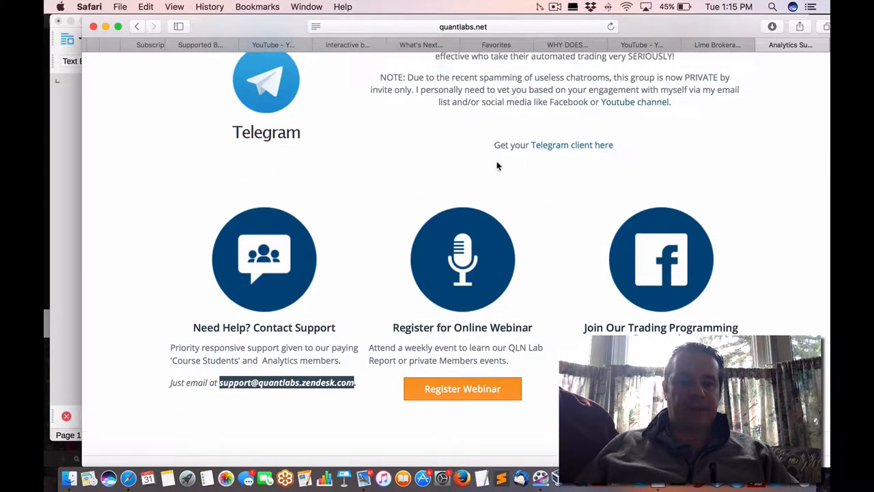
{"action": "scroll", "coordinate": [464, 239], "scroll_direction": "up", "scroll_amount": 5}
{"action": "scroll", "coordinate": [464, 204], "scroll_direction": "up", "scroll_amount": 5}
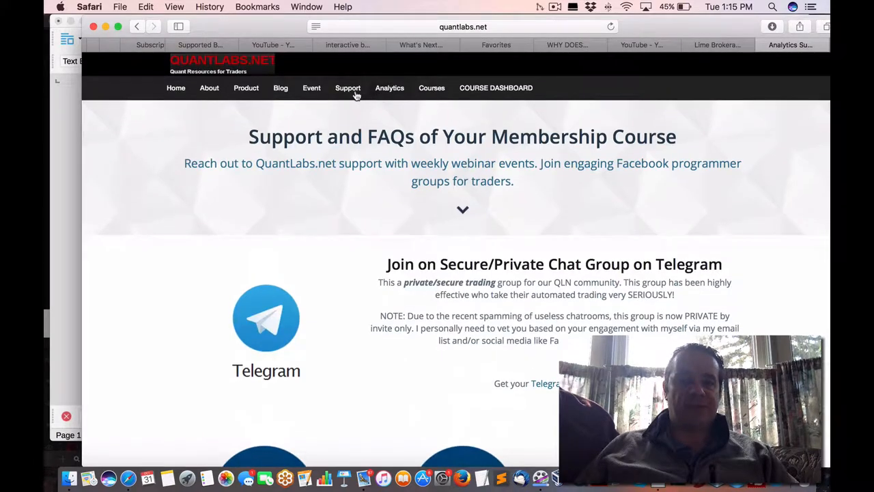
{"action": "scroll", "coordinate": [343, 205], "scroll_direction": "down", "scroll_amount": 5}
{"action": "scroll", "coordinate": [295, 331], "scroll_direction": "down", "scroll_amount": 3}
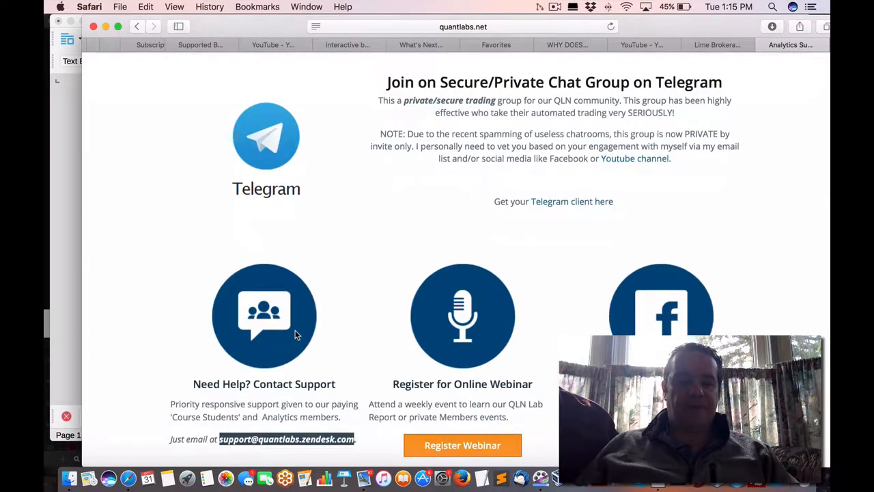
{"action": "left_click", "coordinate": [219, 437]}
{"action": "left_click_drag", "start_coordinate": [217, 437], "coordinate": [358, 438]}
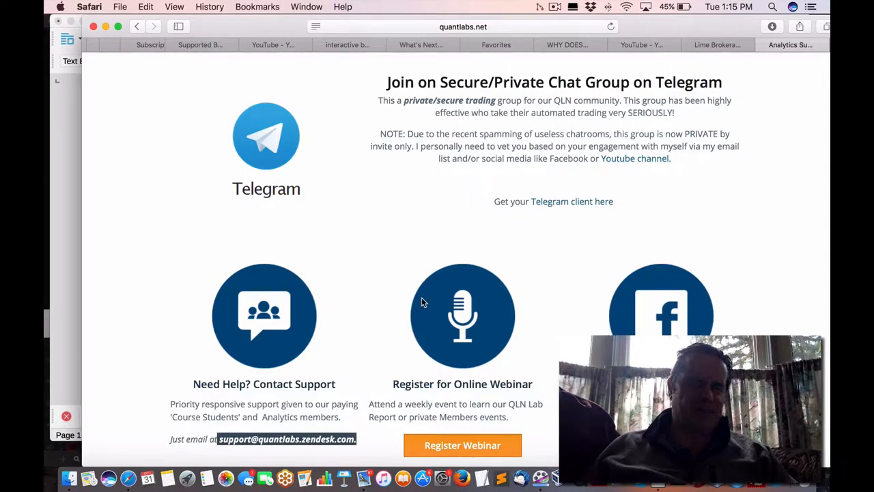
{"action": "scroll", "coordinate": [533, 328], "scroll_direction": "up", "scroll_amount": 8}
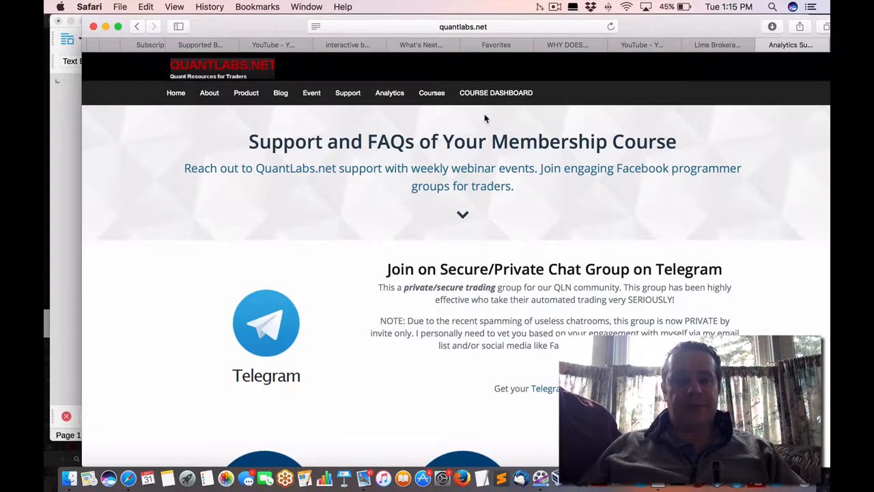
{"action": "scroll", "coordinate": [551, 199], "scroll_direction": "down", "scroll_amount": 3}
{"action": "scroll", "coordinate": [550, 199], "scroll_direction": "down", "scroll_amount": 8}
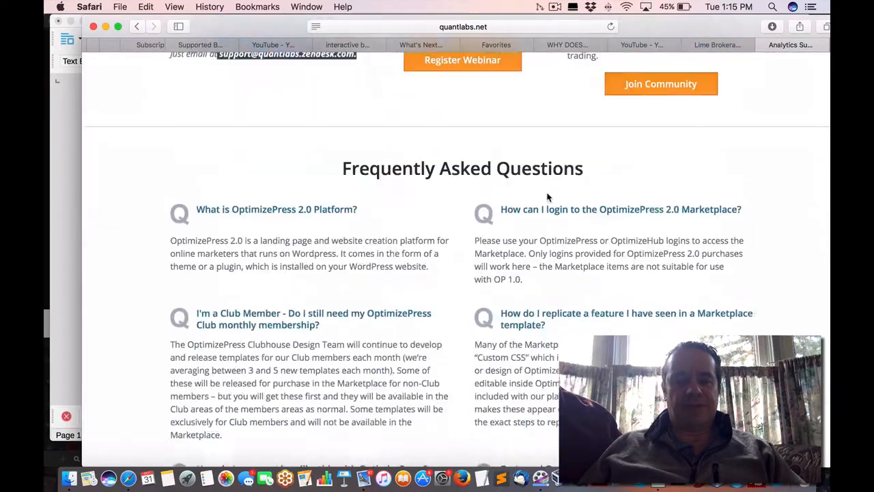
{"action": "scroll", "coordinate": [551, 205], "scroll_direction": "up", "scroll_amount": 12}
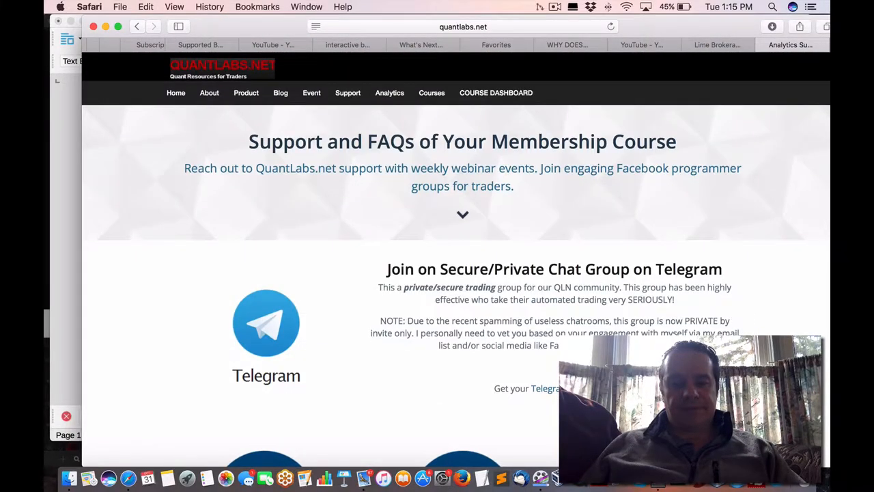
{"action": "key", "text": "super+Tab"}
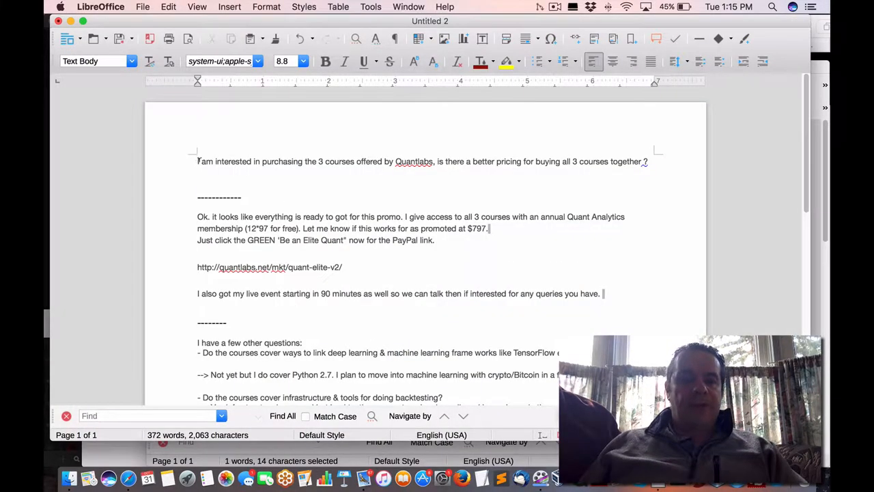
{"action": "left_click_drag", "start_coordinate": [198, 161], "coordinate": [523, 182]}
{"action": "left_click_drag", "start_coordinate": [654, 162], "coordinate": [649, 161]}
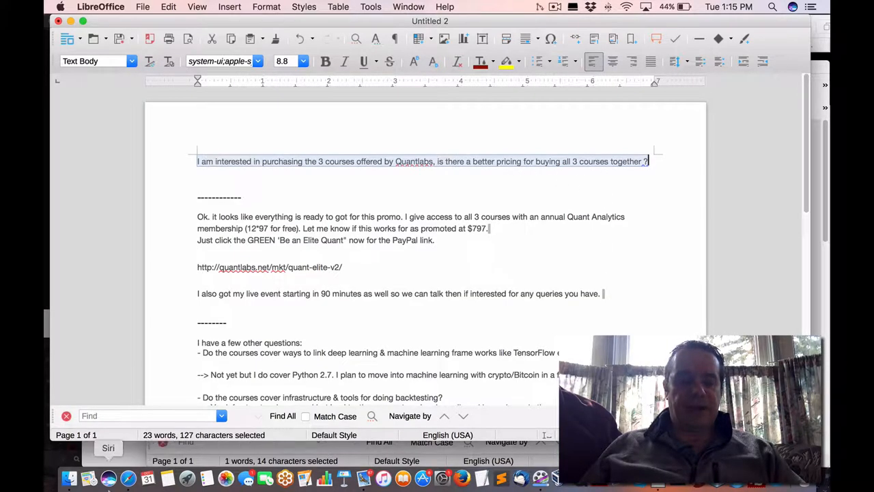
{"action": "left_click", "coordinate": [128, 478]}
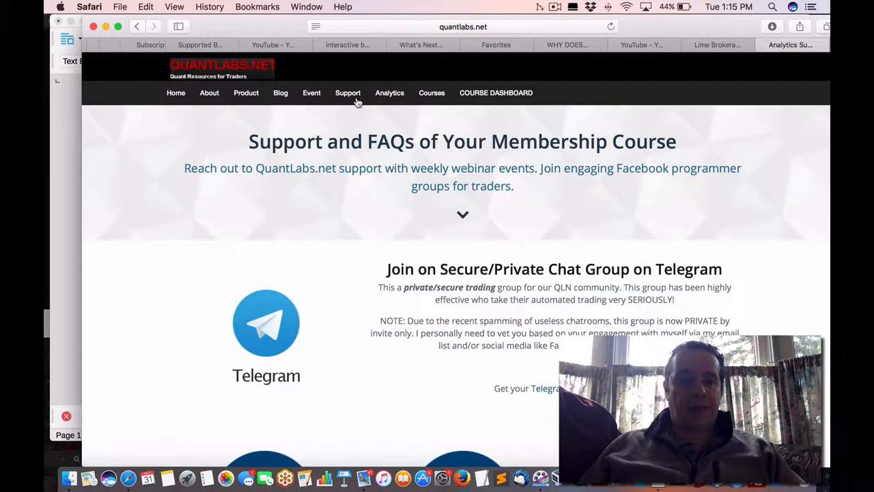
- Go to the Courses page from the QuantLabs site navigation
{"action": "left_click", "coordinate": [246, 95]}
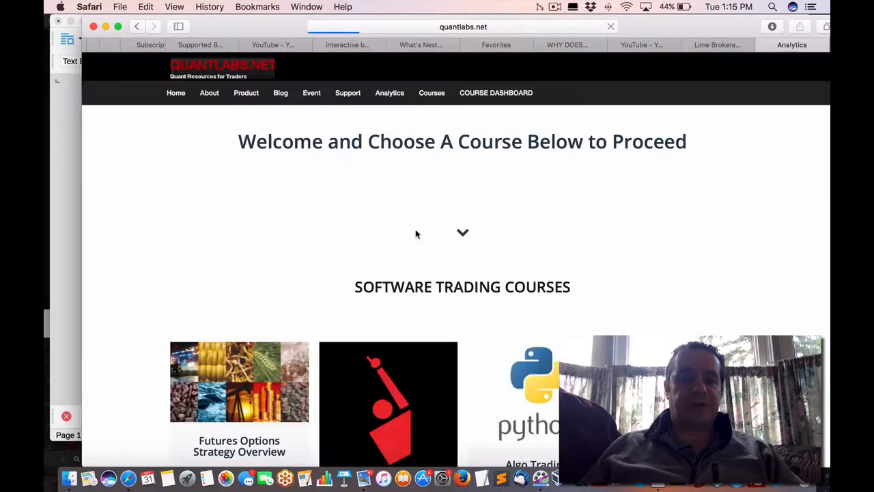
{"action": "scroll", "coordinate": [381, 257], "scroll_direction": "down", "scroll_amount": 5}
{"action": "scroll", "coordinate": [307, 246], "scroll_direction": "down", "scroll_amount": 3}
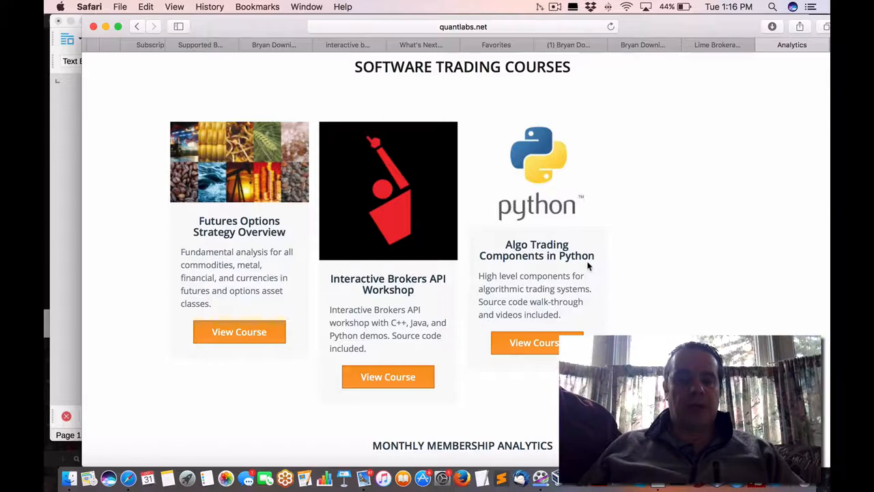
{"action": "scroll", "coordinate": [582, 291], "scroll_direction": "down", "scroll_amount": 8}
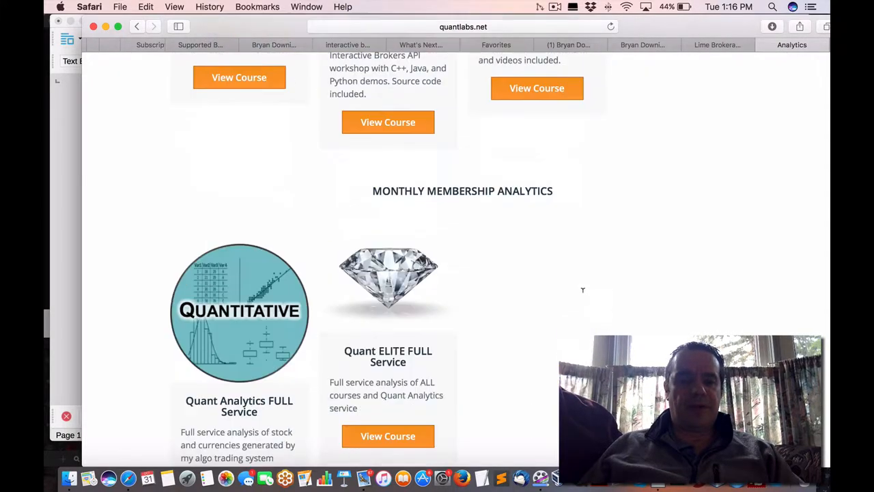
{"action": "scroll", "coordinate": [583, 292], "scroll_direction": "down", "scroll_amount": 8}
{"action": "scroll", "coordinate": [583, 292], "scroll_direction": "down", "scroll_amount": 8}
{"action": "scroll", "coordinate": [465, 136], "scroll_direction": "up", "scroll_amount": 3}
{"action": "scroll", "coordinate": [464, 136], "scroll_direction": "up", "scroll_amount": 2}
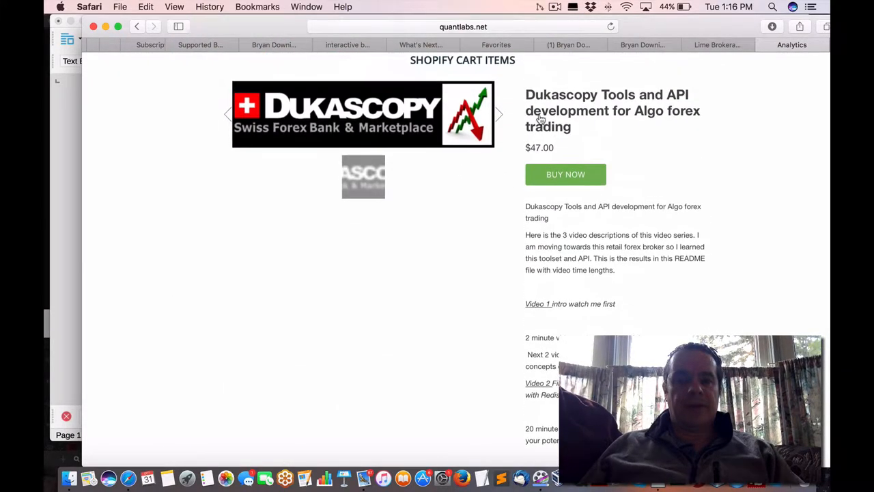
{"action": "scroll", "coordinate": [488, 191], "scroll_direction": "down", "scroll_amount": 4}
{"action": "scroll", "coordinate": [488, 192], "scroll_direction": "down", "scroll_amount": 8}
{"action": "scroll", "coordinate": [488, 191], "scroll_direction": "up", "scroll_amount": 3}
{"action": "scroll", "coordinate": [605, 230], "scroll_direction": "down", "scroll_amount": 8}
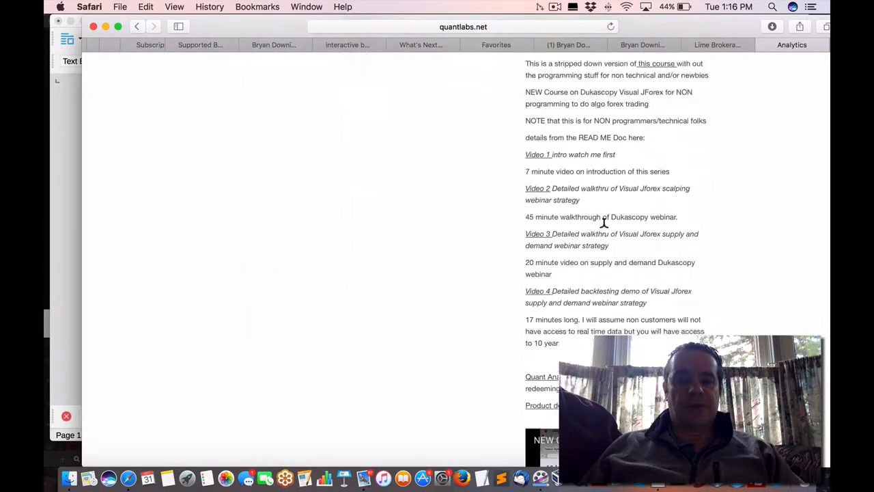
{"action": "scroll", "coordinate": [605, 230], "scroll_direction": "down", "scroll_amount": 6}
{"action": "scroll", "coordinate": [605, 230], "scroll_direction": "down", "scroll_amount": 4}
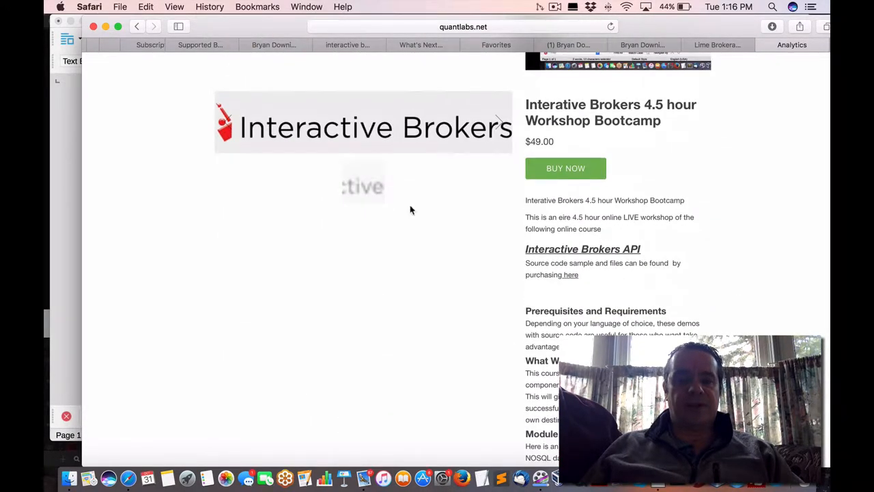
{"action": "scroll", "coordinate": [497, 217], "scroll_direction": "down", "scroll_amount": 8}
{"action": "scroll", "coordinate": [497, 217], "scroll_direction": "down", "scroll_amount": 8}
{"action": "scroll", "coordinate": [497, 218], "scroll_direction": "down", "scroll_amount": 2}
{"action": "scroll", "coordinate": [497, 217], "scroll_direction": "down", "scroll_amount": 5}
{"action": "scroll", "coordinate": [498, 217], "scroll_direction": "up", "scroll_amount": 8}
{"action": "scroll", "coordinate": [497, 217], "scroll_direction": "up", "scroll_amount": 10}
{"action": "scroll", "coordinate": [478, 217], "scroll_direction": "down", "scroll_amount": 8}
{"action": "scroll", "coordinate": [457, 219], "scroll_direction": "down", "scroll_amount": 8}
{"action": "scroll", "coordinate": [457, 219], "scroll_direction": "down", "scroll_amount": 8}
{"action": "scroll", "coordinate": [457, 219], "scroll_direction": "up", "scroll_amount": 8}
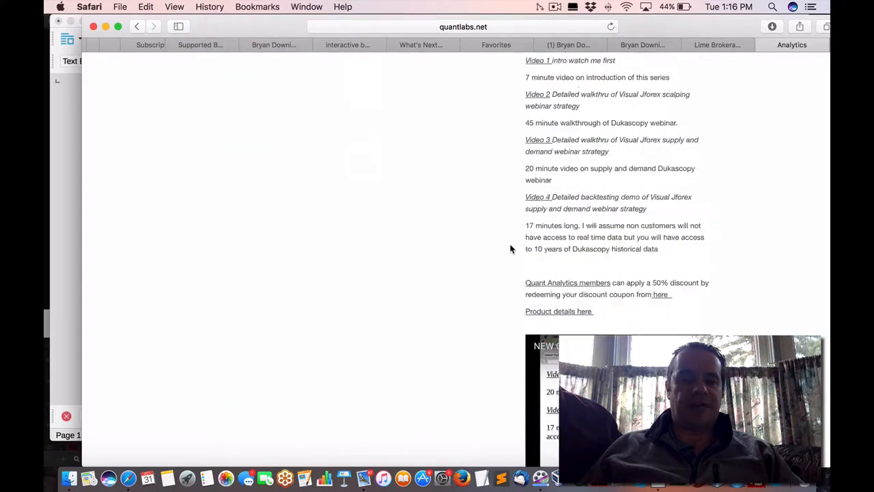
{"action": "scroll", "coordinate": [506, 239], "scroll_direction": "up", "scroll_amount": 8}
{"action": "scroll", "coordinate": [512, 248], "scroll_direction": "up", "scroll_amount": 10}
{"action": "scroll", "coordinate": [513, 248], "scroll_direction": "down", "scroll_amount": 3}
{"action": "scroll", "coordinate": [513, 248], "scroll_direction": "down", "scroll_amount": 6}
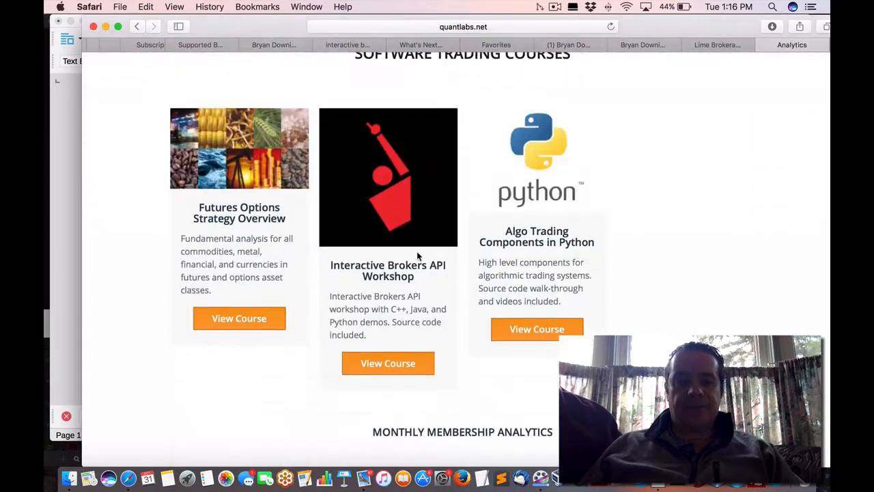
{"action": "scroll", "coordinate": [512, 248], "scroll_direction": "down", "scroll_amount": 2}
- Go over the Futures Options Strategy Overview title and description
{"action": "left_click_drag", "start_coordinate": [198, 176], "coordinate": [285, 190]}
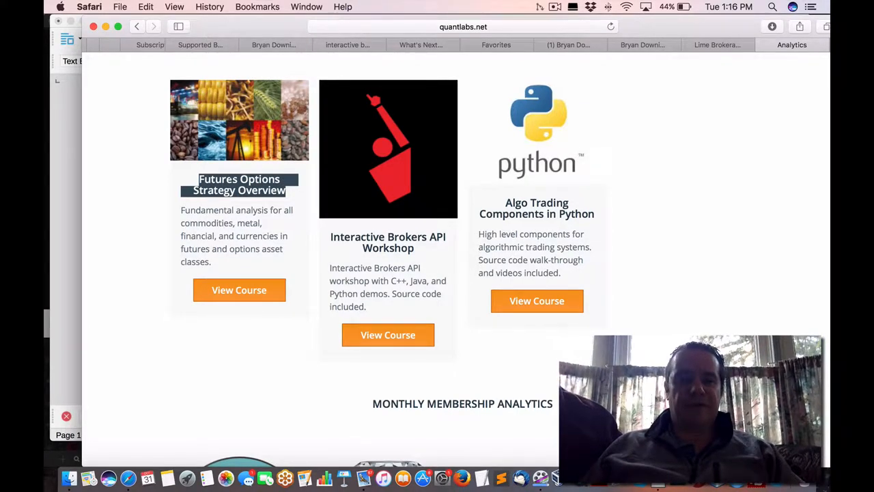
{"action": "left_click_drag", "start_coordinate": [176, 213], "coordinate": [300, 237]}
{"action": "left_click", "coordinate": [270, 226]}
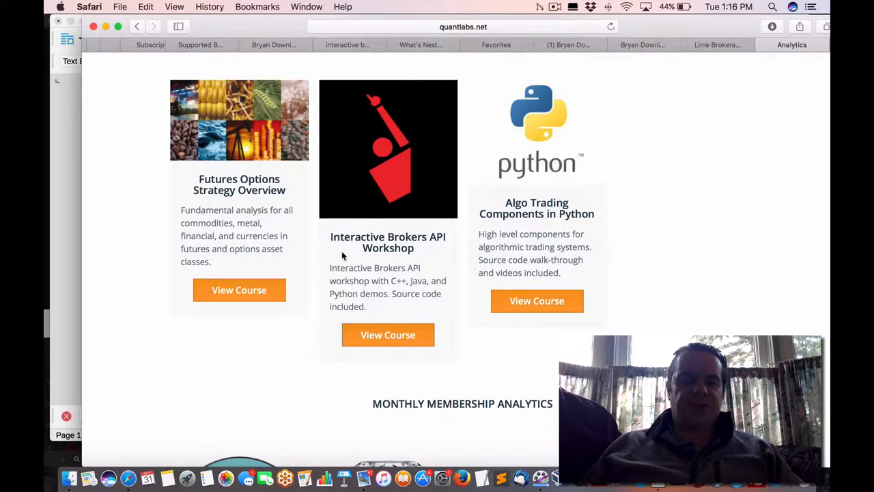
- Go over the Interactive Brokers API Workshop title and its C++, Java and Python description
{"action": "left_click_drag", "start_coordinate": [332, 234], "coordinate": [451, 249]}
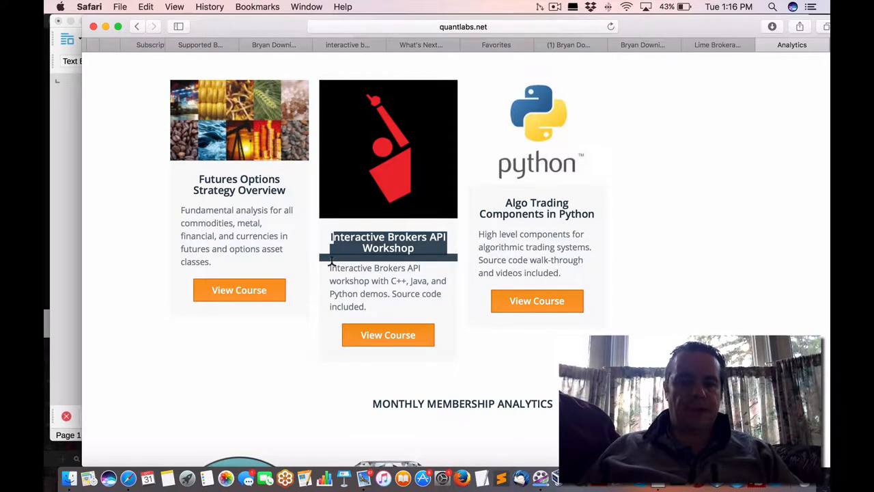
{"action": "mouse_move", "coordinate": [331, 266]}
{"action": "left_mouse_down"}
{"action": "mouse_move", "coordinate": [386, 303]}
{"action": "mouse_move", "coordinate": [419, 275]}
{"action": "mouse_move", "coordinate": [449, 277]}
{"action": "mouse_move", "coordinate": [357, 293]}
{"action": "mouse_move", "coordinate": [378, 293]}
{"action": "left_mouse_up"}
{"action": "left_click", "coordinate": [387, 307]}
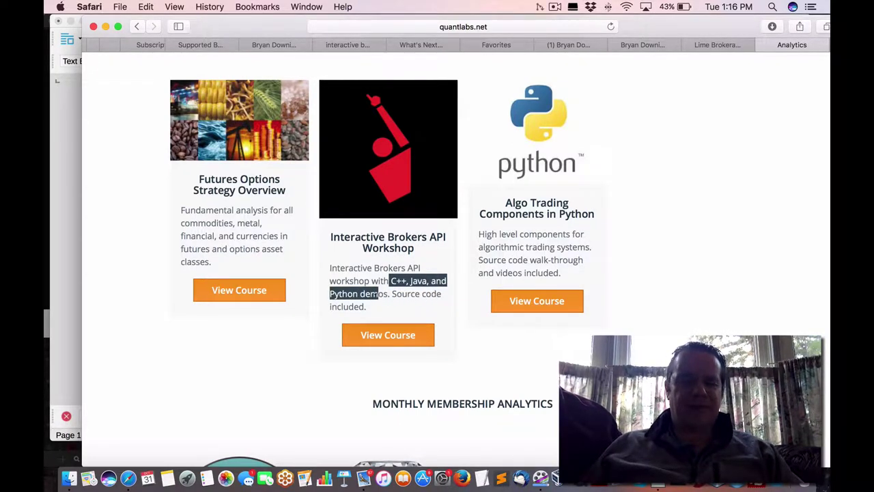
{"action": "left_click", "coordinate": [405, 321]}
{"action": "left_click_drag", "start_coordinate": [370, 309], "coordinate": [330, 265]}
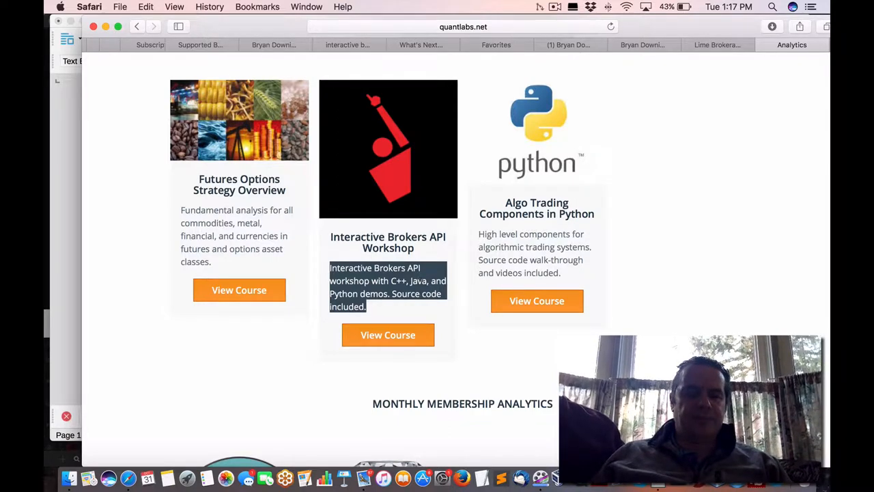
{"action": "left_click", "coordinate": [362, 281]}
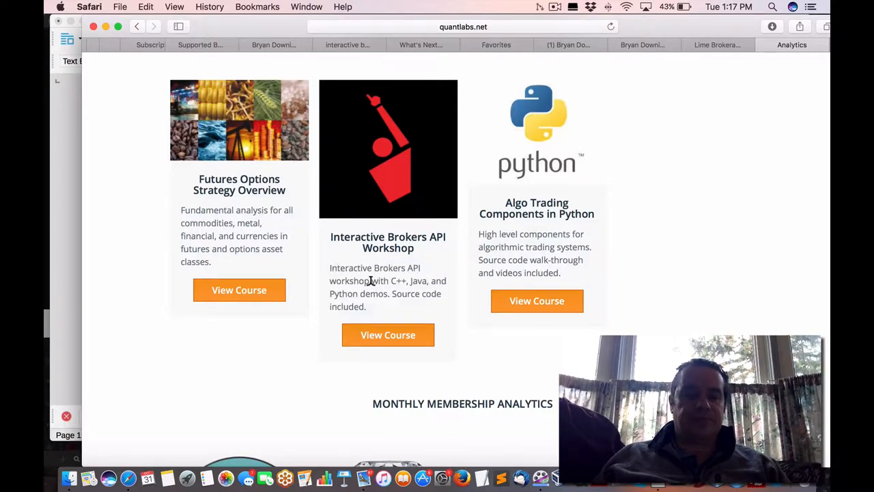
{"action": "left_click_drag", "start_coordinate": [330, 265], "coordinate": [397, 308]}
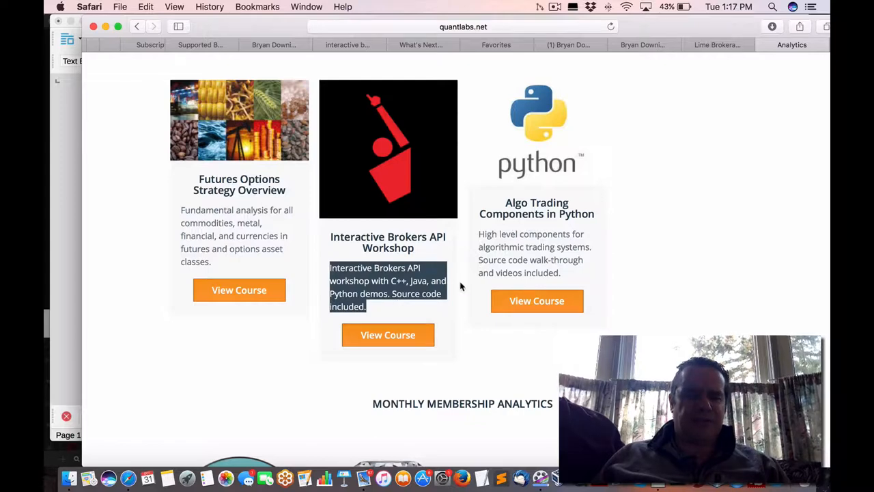
- Review the Algo Trading Components in Python description and open its course page
{"action": "left_click", "coordinate": [372, 310]}
{"action": "mouse_move", "coordinate": [369, 308]}
{"action": "left_mouse_down"}
{"action": "mouse_move", "coordinate": [330, 268]}
{"action": "mouse_move", "coordinate": [376, 304]}
{"action": "left_mouse_up"}
{"action": "left_click", "coordinate": [331, 268]}
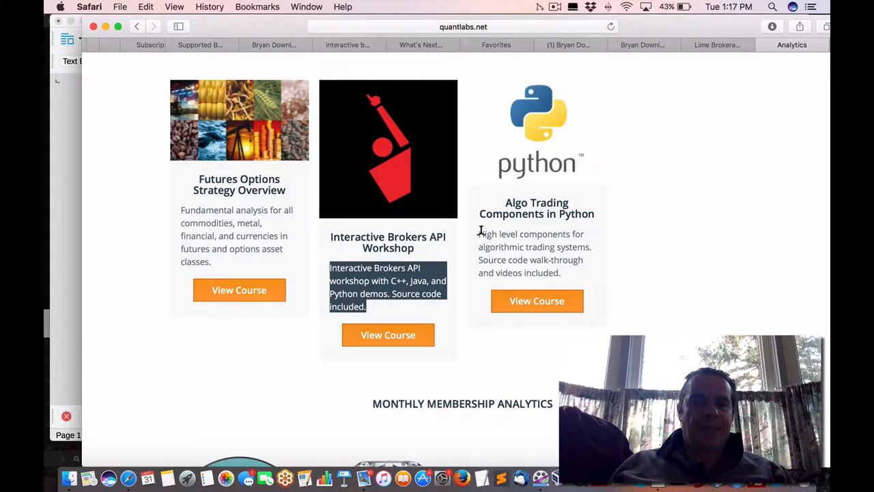
{"action": "left_click_drag", "start_coordinate": [478, 233], "coordinate": [568, 275]}
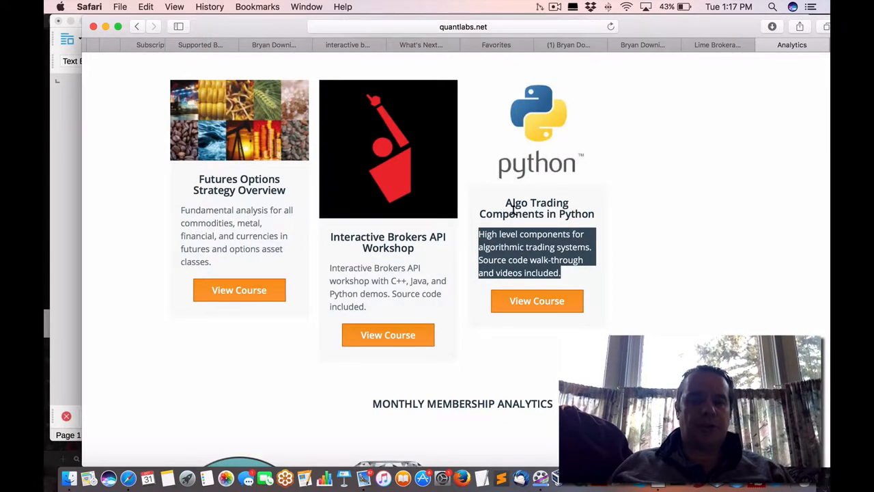
{"action": "left_click", "coordinate": [560, 298]}
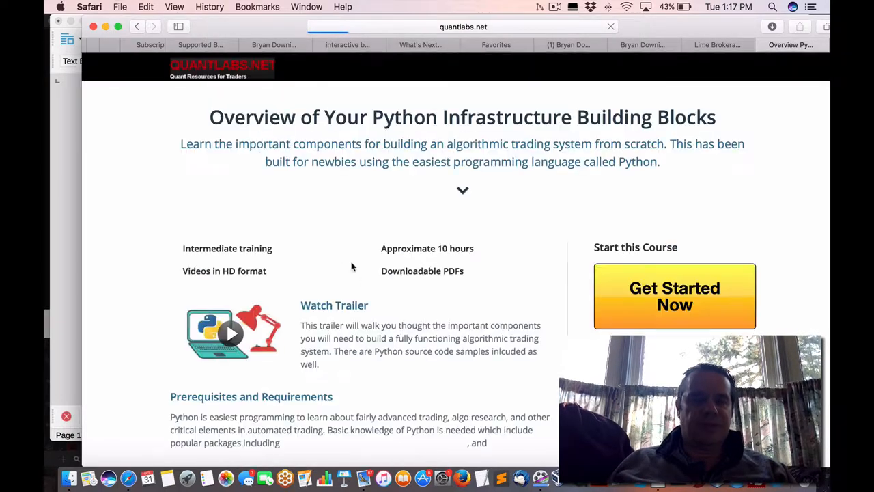
{"action": "scroll", "coordinate": [382, 274], "scroll_direction": "down", "scroll_amount": 5}
{"action": "scroll", "coordinate": [335, 279], "scroll_direction": "down", "scroll_amount": 3}
{"action": "scroll", "coordinate": [334, 280], "scroll_direction": "down", "scroll_amount": 3}
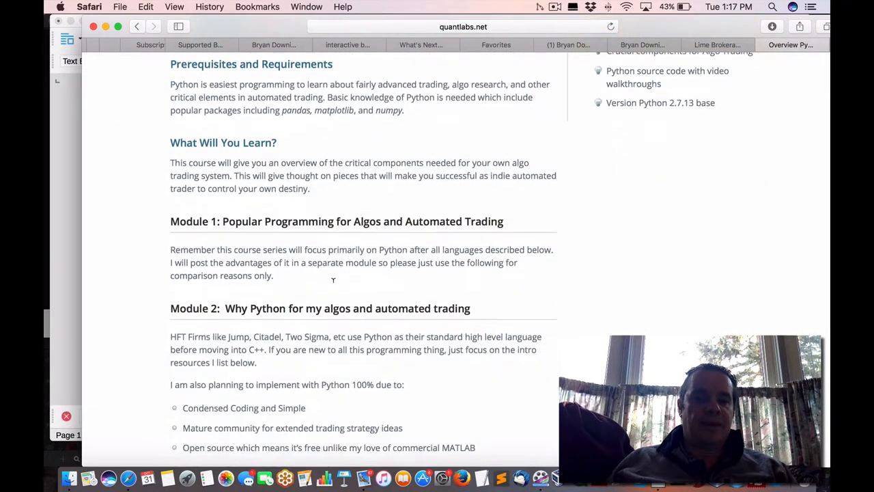
{"action": "scroll", "coordinate": [334, 280], "scroll_direction": "down", "scroll_amount": 3}
{"action": "scroll", "coordinate": [334, 280], "scroll_direction": "down", "scroll_amount": 3}
{"action": "scroll", "coordinate": [334, 280], "scroll_direction": "down", "scroll_amount": 3}
{"action": "scroll", "coordinate": [334, 285], "scroll_direction": "down", "scroll_amount": 5}
{"action": "scroll", "coordinate": [334, 286], "scroll_direction": "up", "scroll_amount": 4}
{"action": "scroll", "coordinate": [335, 285], "scroll_direction": "up", "scroll_amount": 6}
{"action": "scroll", "coordinate": [334, 286], "scroll_direction": "up", "scroll_amount": 3}
{"action": "scroll", "coordinate": [334, 287], "scroll_direction": "up", "scroll_amount": 5}
{"action": "scroll", "coordinate": [334, 287], "scroll_direction": "up", "scroll_amount": 2}
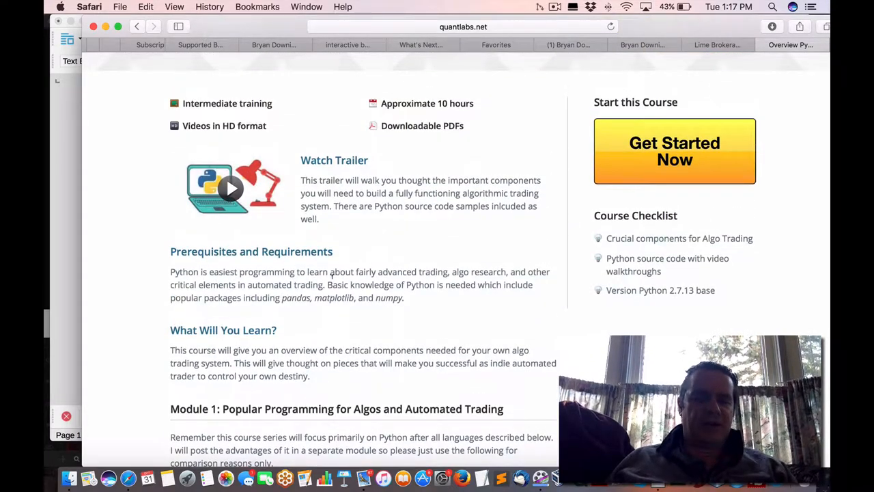
{"action": "scroll", "coordinate": [332, 268], "scroll_direction": "down", "scroll_amount": 2}
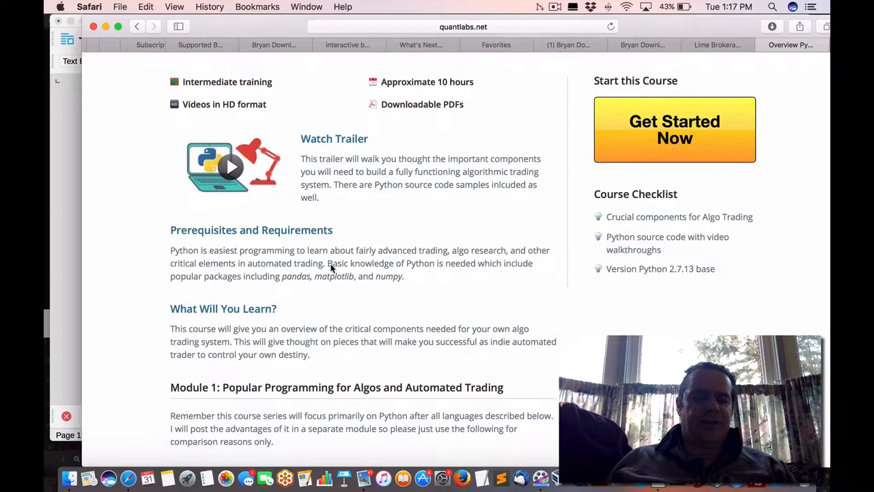
{"action": "scroll", "coordinate": [332, 268], "scroll_direction": "down", "scroll_amount": 2}
{"action": "scroll", "coordinate": [332, 336], "scroll_direction": "down", "scroll_amount": 3}
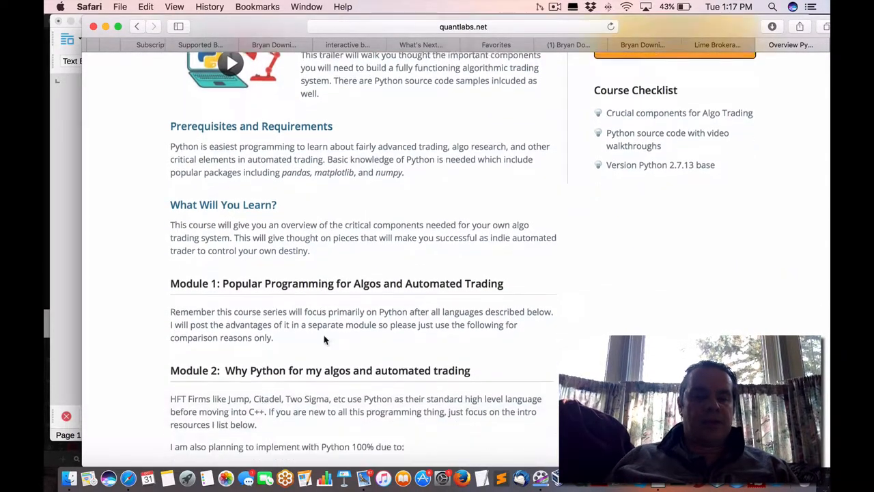
{"action": "scroll", "coordinate": [332, 336], "scroll_direction": "down", "scroll_amount": 2}
{"action": "scroll", "coordinate": [341, 321], "scroll_direction": "down", "scroll_amount": 5}
{"action": "scroll", "coordinate": [352, 311], "scroll_direction": "down", "scroll_amount": 5}
{"action": "scroll", "coordinate": [352, 311], "scroll_direction": "down", "scroll_amount": 3}
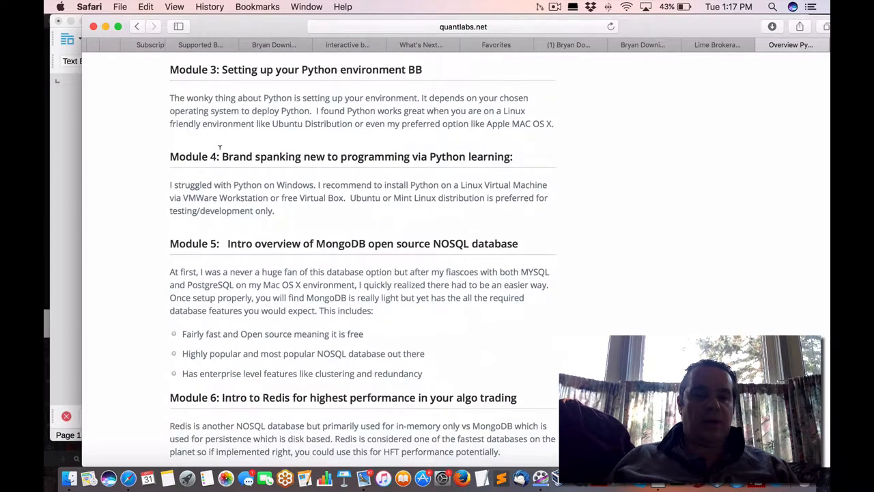
{"action": "scroll", "coordinate": [352, 311], "scroll_direction": "down", "scroll_amount": 2}
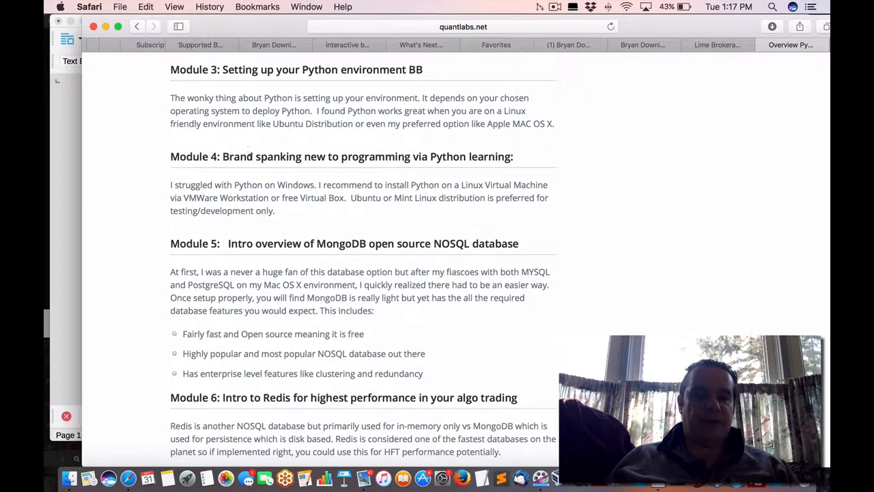
{"action": "left_click_drag", "start_coordinate": [227, 156], "coordinate": [402, 161]}
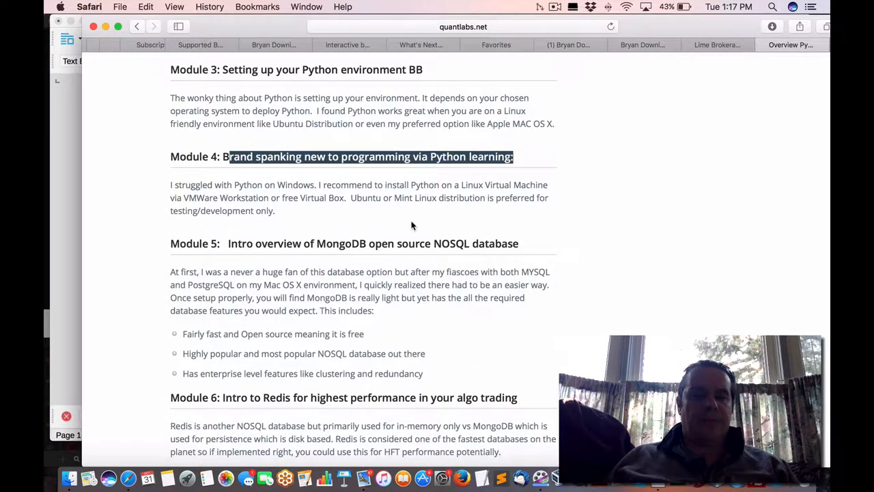
{"action": "scroll", "coordinate": [487, 170], "scroll_direction": "down", "scroll_amount": 1}
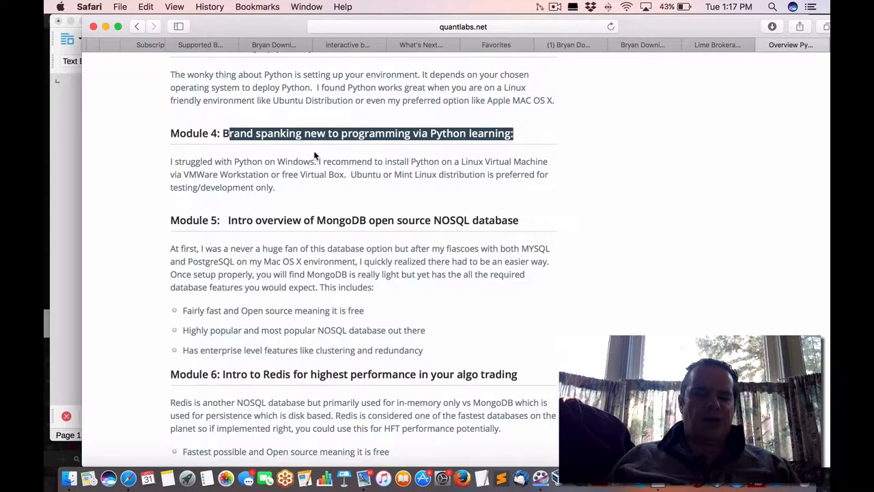
{"action": "left_click_drag", "start_coordinate": [222, 133], "coordinate": [515, 143]}
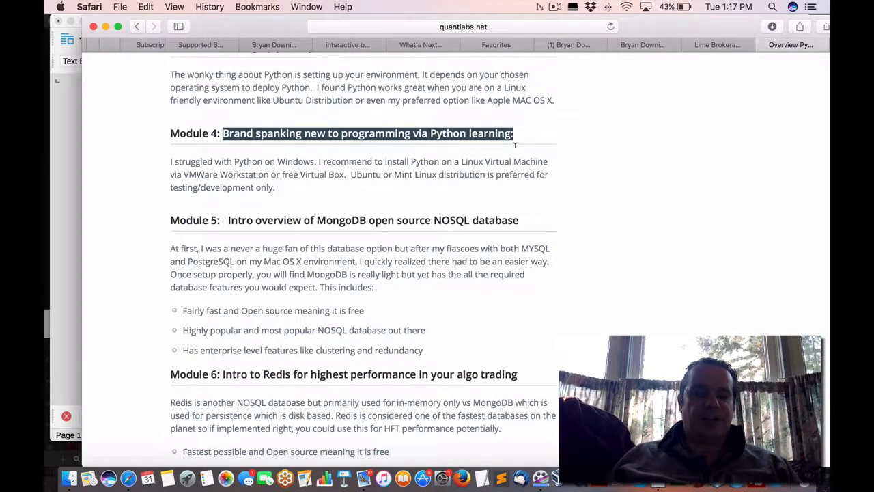
{"action": "scroll", "coordinate": [418, 210], "scroll_direction": "down", "scroll_amount": 2}
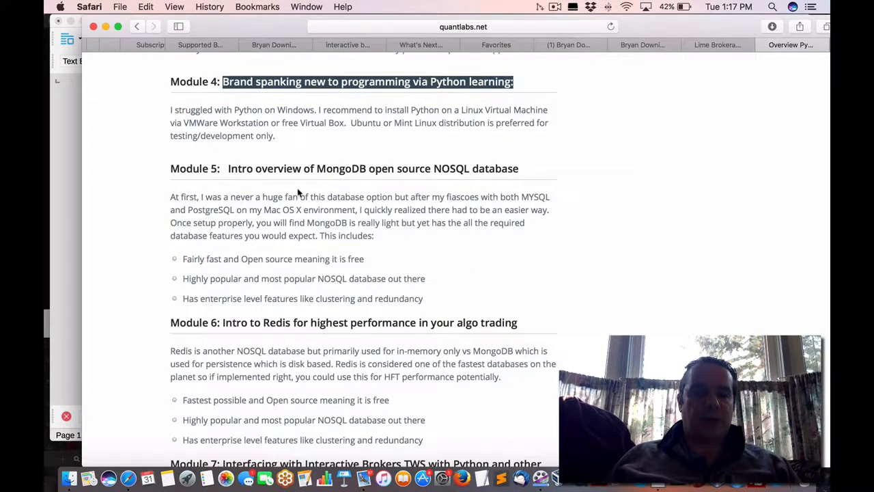
{"action": "left_click_drag", "start_coordinate": [228, 163], "coordinate": [530, 174]}
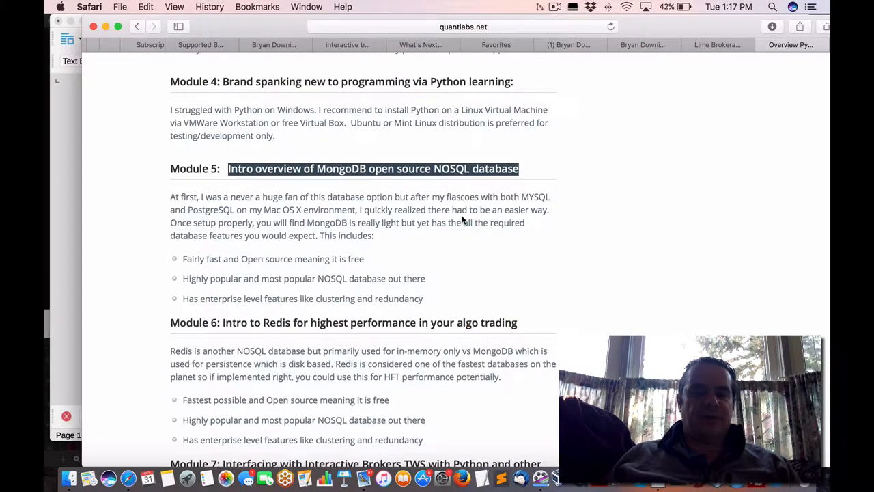
{"action": "scroll", "coordinate": [463, 220], "scroll_direction": "down", "scroll_amount": 4}
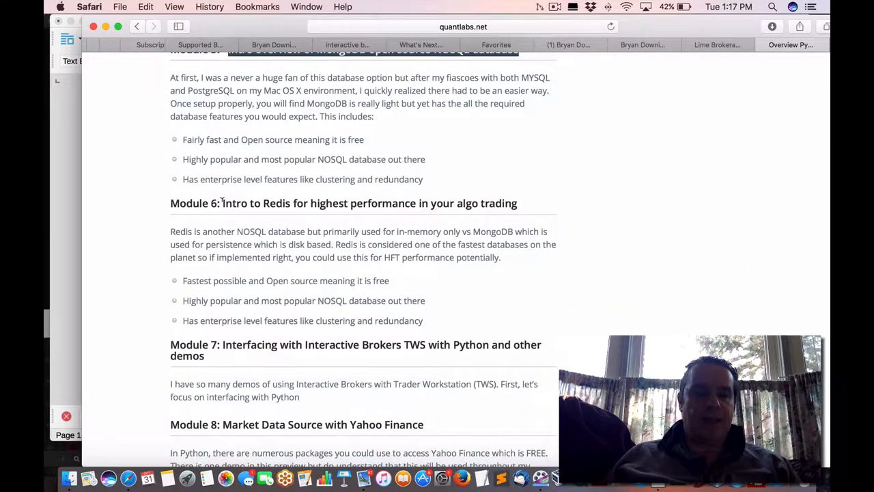
{"action": "left_click_drag", "start_coordinate": [222, 203], "coordinate": [292, 203]}
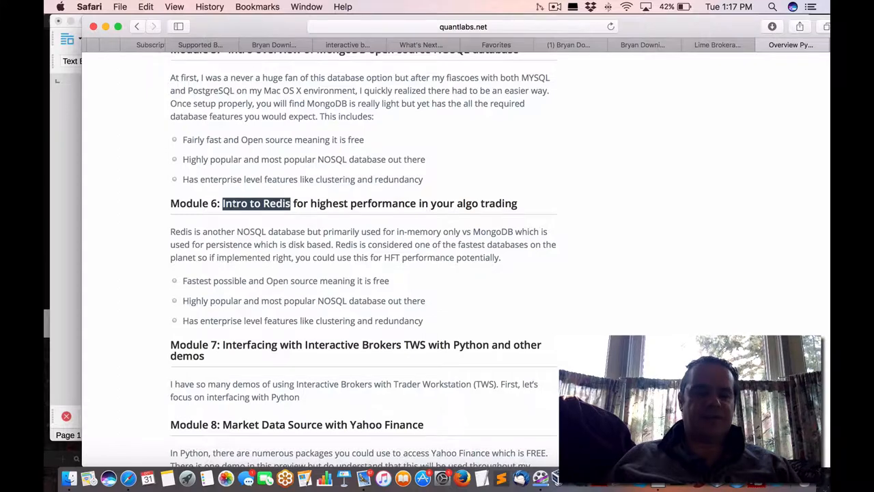
{"action": "left_click_drag", "start_coordinate": [164, 205], "coordinate": [433, 302]}
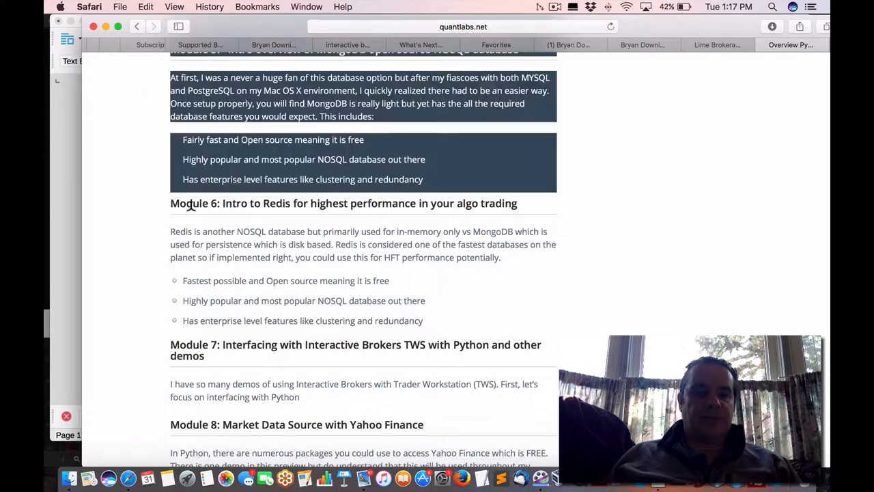
{"action": "left_click", "coordinate": [433, 301]}
{"action": "scroll", "coordinate": [266, 263], "scroll_direction": "down", "scroll_amount": 4}
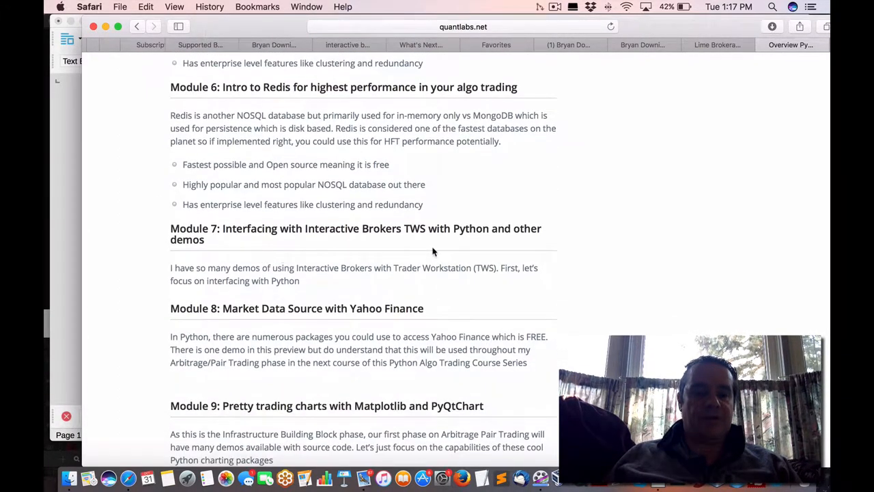
{"action": "left_click_drag", "start_coordinate": [222, 225], "coordinate": [374, 246]}
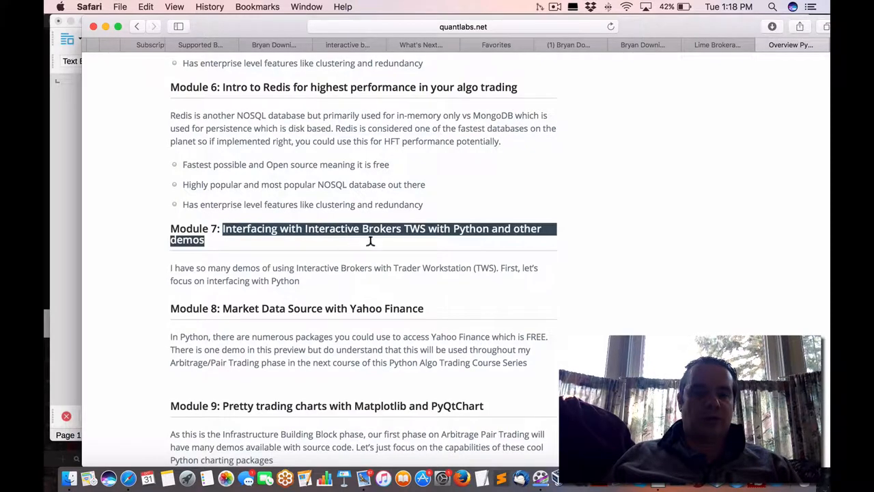
{"action": "scroll", "coordinate": [377, 243], "scroll_direction": "down", "scroll_amount": 3}
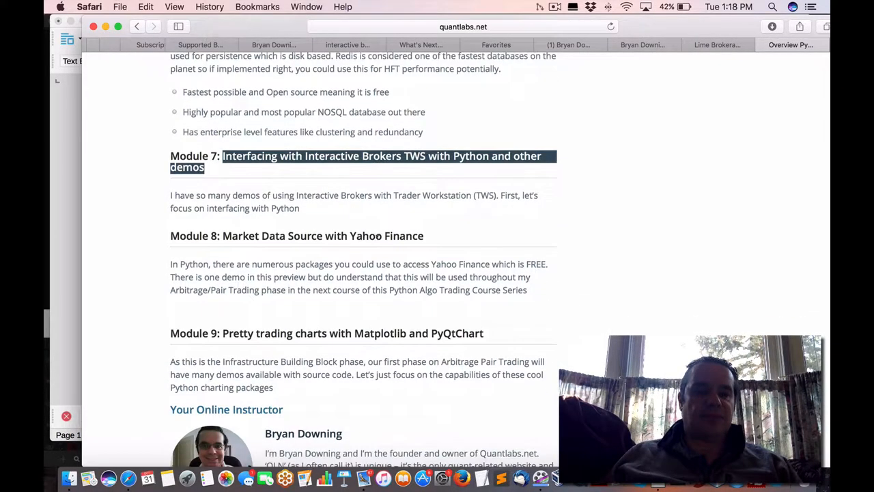
{"action": "left_click_drag", "start_coordinate": [222, 235], "coordinate": [444, 241]}
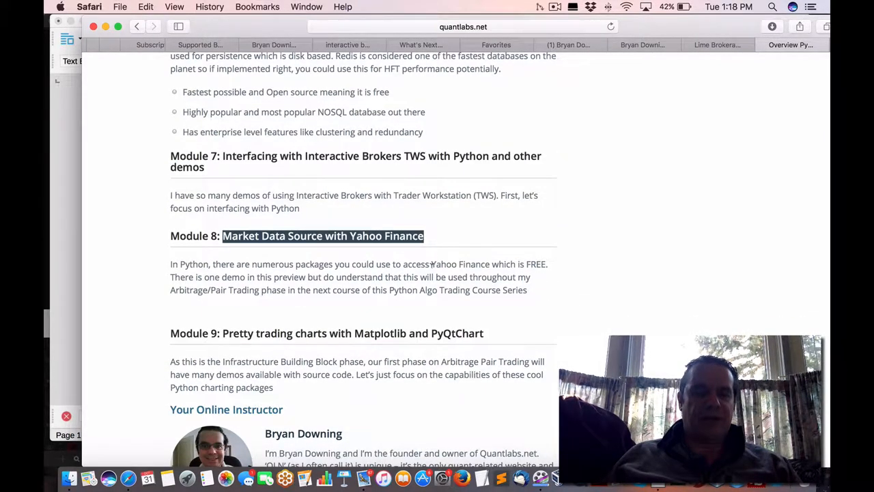
{"action": "scroll", "coordinate": [432, 261], "scroll_direction": "down", "scroll_amount": 3}
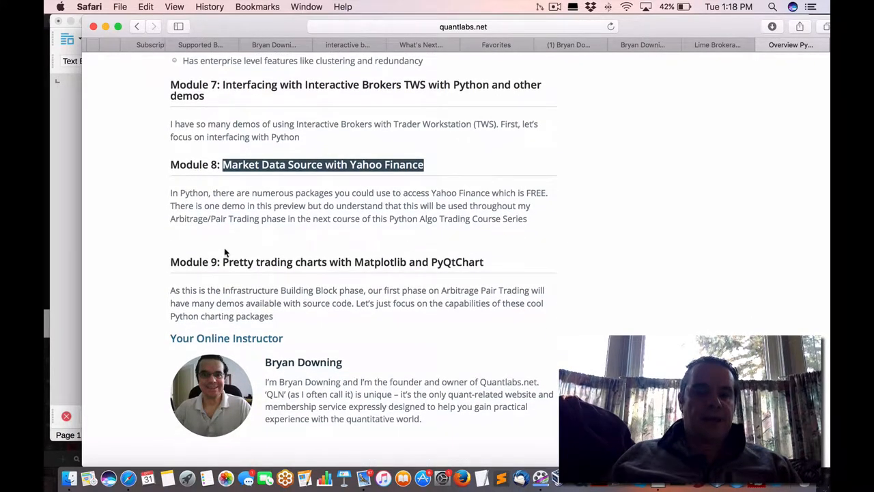
{"action": "scroll", "coordinate": [220, 253], "scroll_direction": "down", "scroll_amount": 2}
{"action": "left_click_drag", "start_coordinate": [222, 228], "coordinate": [485, 232]}
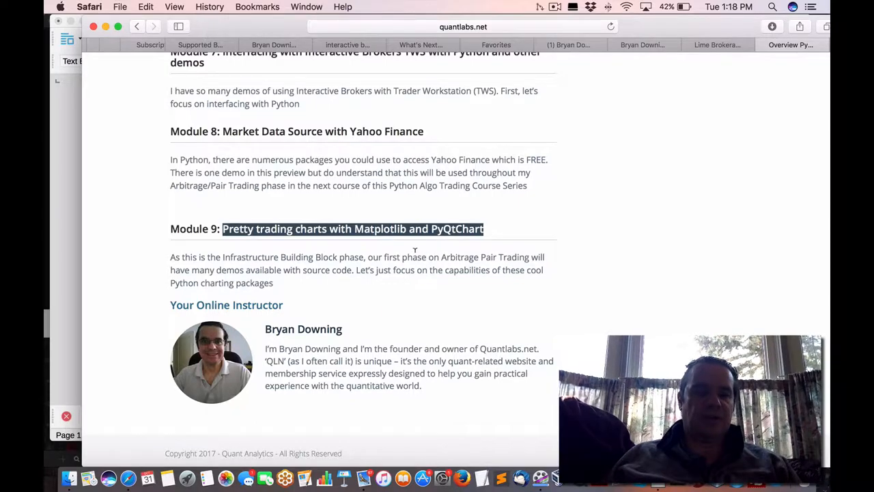
{"action": "scroll", "coordinate": [404, 252], "scroll_direction": "up", "scroll_amount": 5}
{"action": "scroll", "coordinate": [405, 252], "scroll_direction": "up", "scroll_amount": 5}
{"action": "scroll", "coordinate": [404, 252], "scroll_direction": "up", "scroll_amount": 5}
{"action": "scroll", "coordinate": [405, 253], "scroll_direction": "up", "scroll_amount": 4}
{"action": "scroll", "coordinate": [404, 253], "scroll_direction": "up", "scroll_amount": 5}
{"action": "scroll", "coordinate": [404, 253], "scroll_direction": "up", "scroll_amount": 5}
{"action": "scroll", "coordinate": [431, 249], "scroll_direction": "up", "scroll_amount": 5}
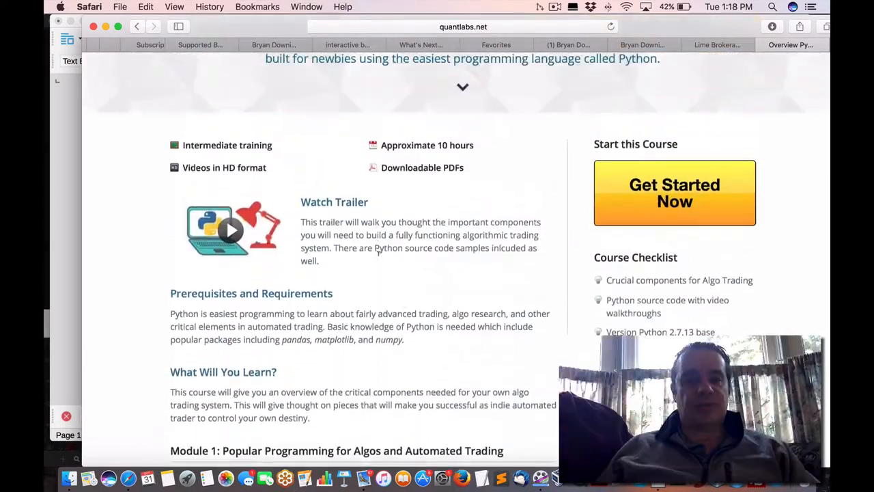
{"action": "scroll", "coordinate": [457, 242], "scroll_direction": "up", "scroll_amount": 5}
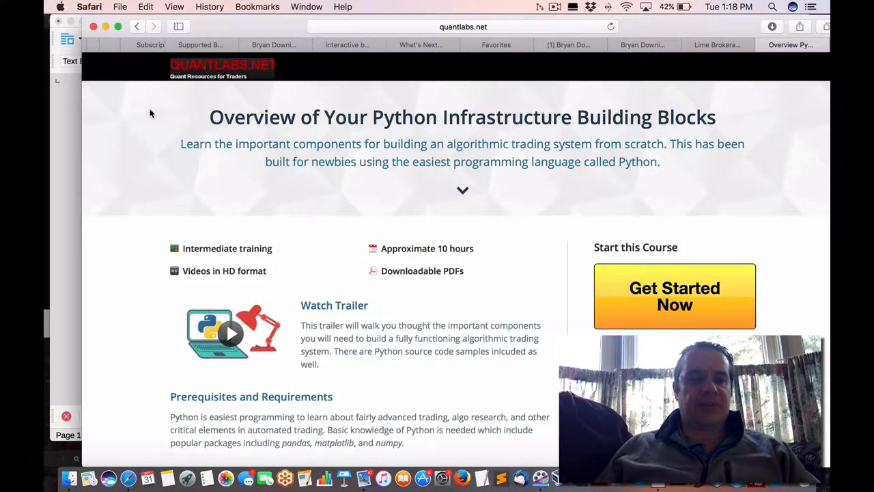
- Return to the courses page and open Quant ELITE FULL Service in a new tab
{"action": "left_click", "coordinate": [136, 27]}
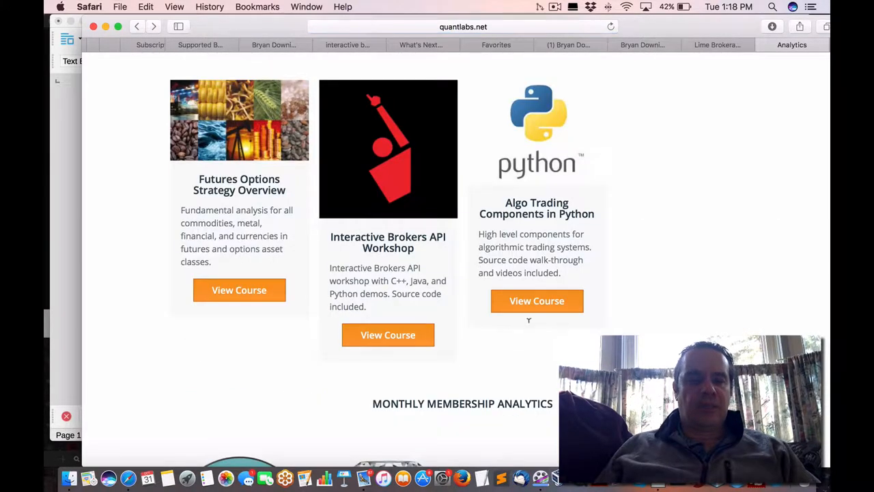
{"action": "scroll", "coordinate": [506, 334], "scroll_direction": "down", "scroll_amount": 5}
{"action": "scroll", "coordinate": [443, 324], "scroll_direction": "down", "scroll_amount": 1}
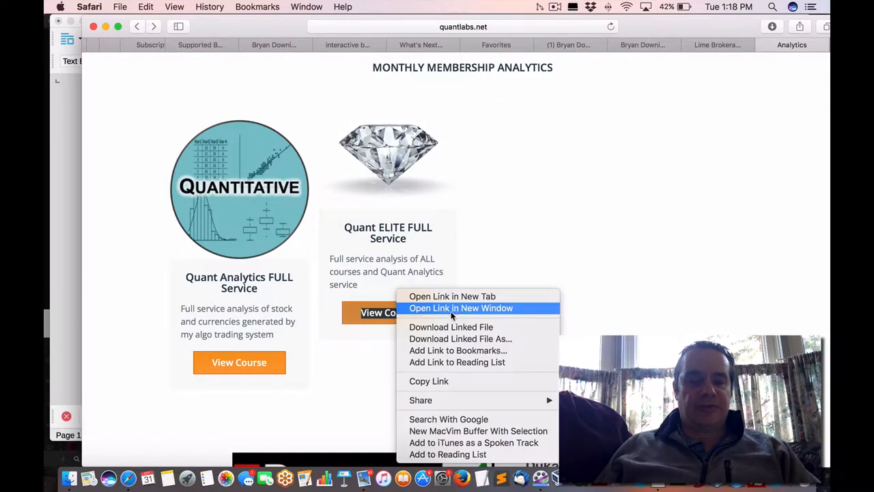
{"action": "left_click", "coordinate": [452, 297]}
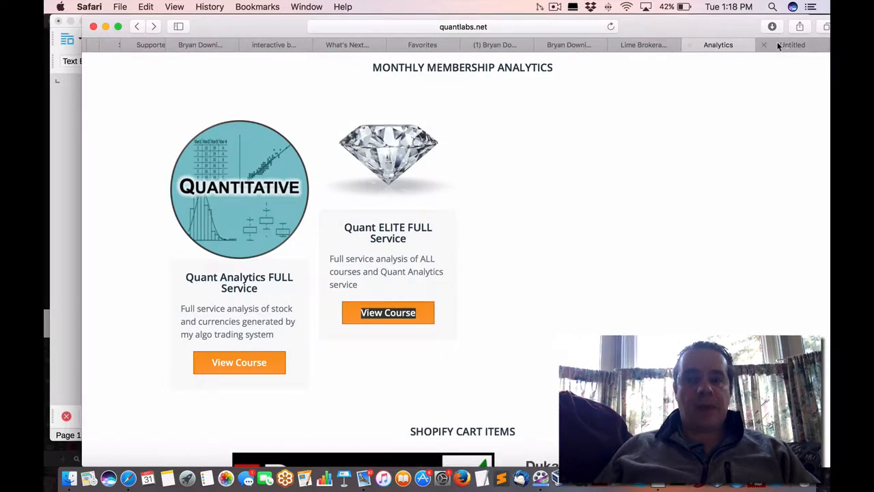
{"action": "left_click", "coordinate": [784, 46]}
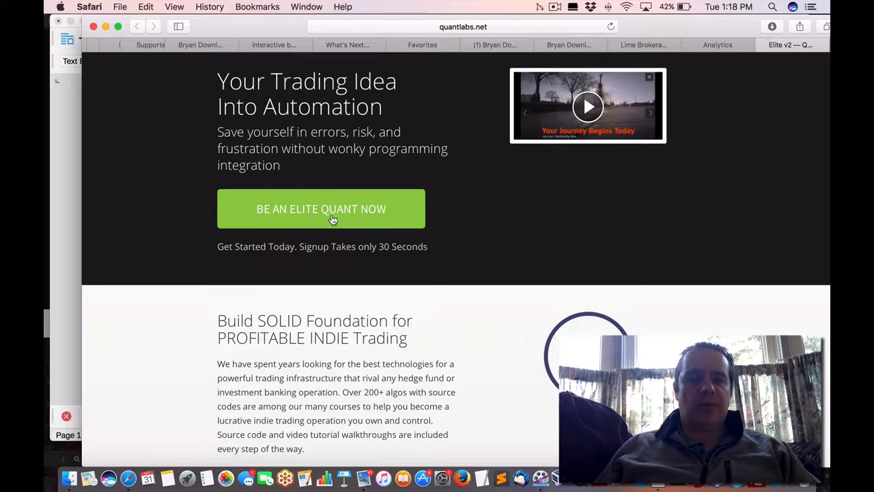
- Go over the Quant Analytics FULL Service title while switching between the Analytics and Elite v2 tabs
{"action": "left_click", "coordinate": [717, 44]}
{"action": "mouse_move", "coordinate": [183, 278]}
{"action": "left_mouse_down"}
{"action": "mouse_move", "coordinate": [273, 281]}
{"action": "mouse_move", "coordinate": [276, 294]}
{"action": "left_mouse_up"}
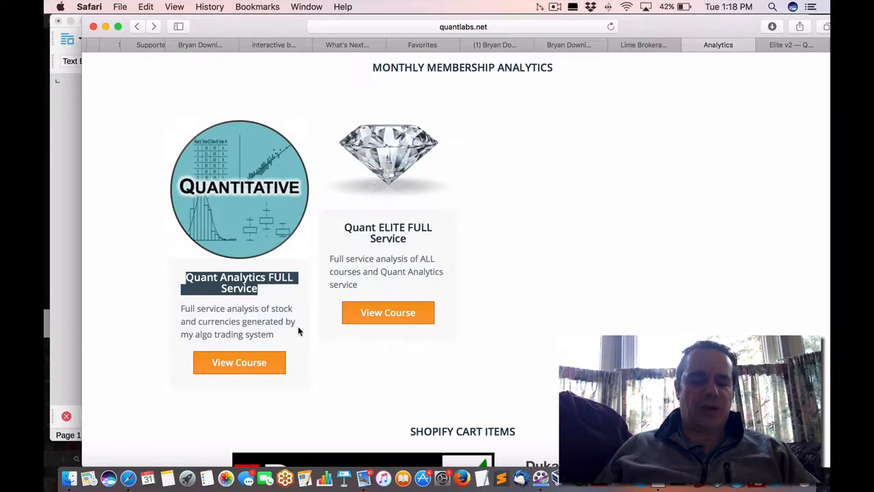
{"action": "scroll", "coordinate": [298, 331], "scroll_direction": "down", "scroll_amount": 1}
{"action": "scroll", "coordinate": [299, 332], "scroll_direction": "down", "scroll_amount": 4}
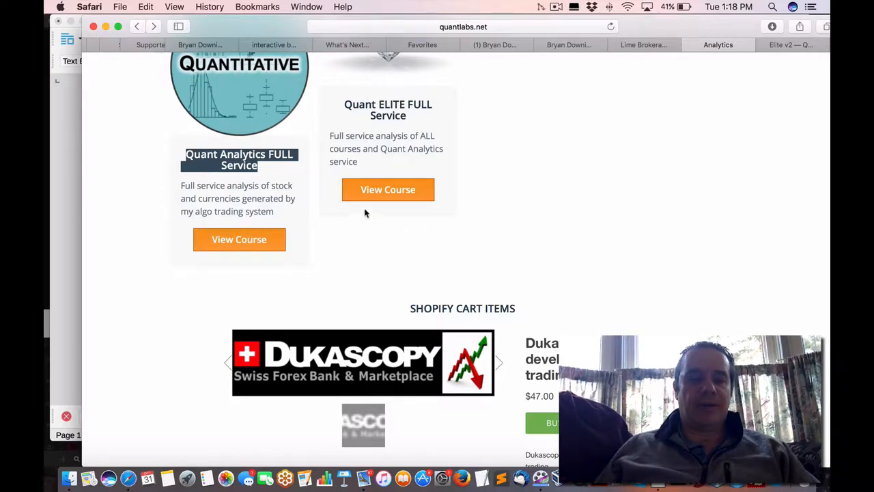
{"action": "left_click", "coordinate": [807, 45]}
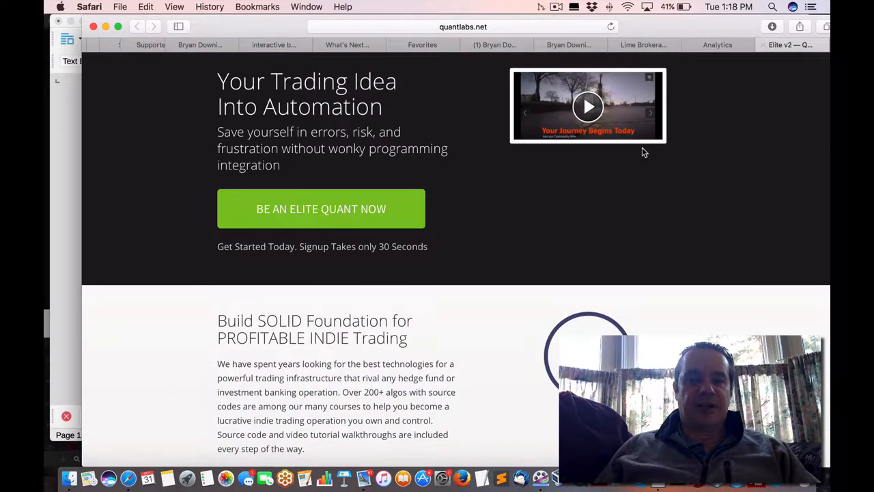
{"action": "left_click", "coordinate": [710, 45]}
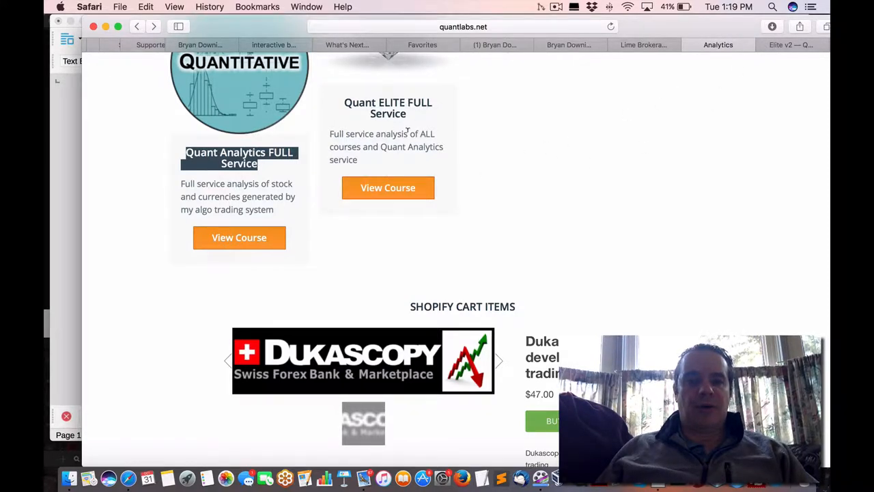
- Flip between the Analytics listing and the Elite v2 promo tab, finishing on the promo page
{"action": "right_click", "coordinate": [400, 188]}
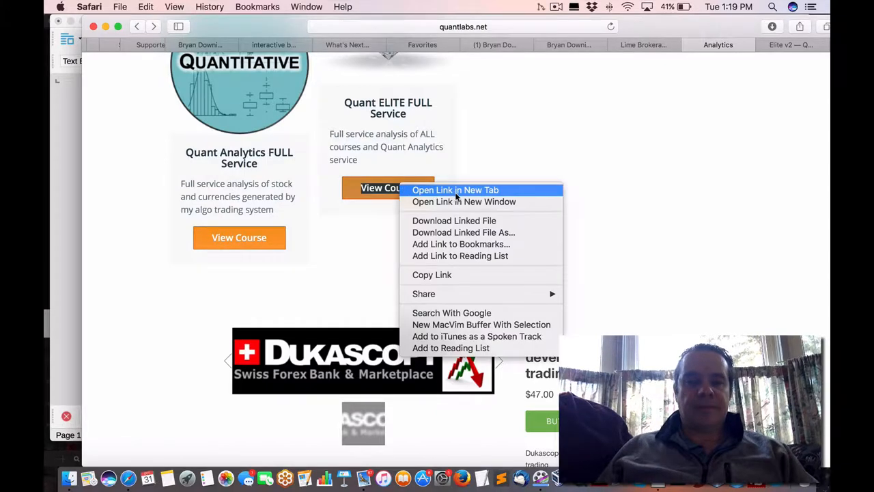
{"action": "left_click", "coordinate": [700, 85]}
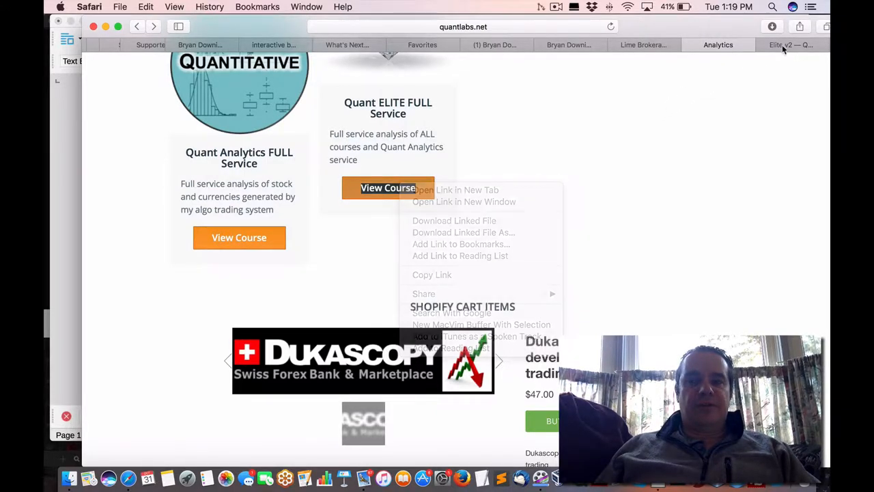
{"action": "left_click", "coordinate": [786, 44]}
{"action": "scroll", "coordinate": [493, 218], "scroll_direction": "down", "scroll_amount": 10}
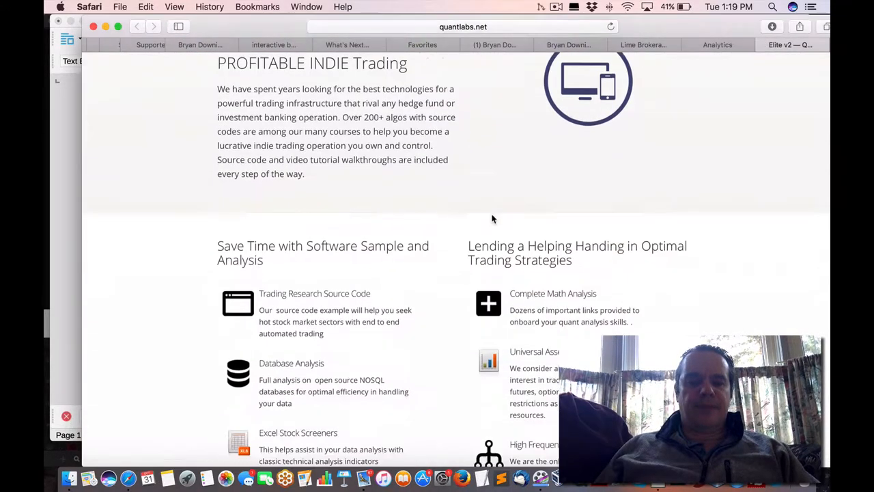
{"action": "scroll", "coordinate": [493, 219], "scroll_direction": "down", "scroll_amount": 8}
{"action": "scroll", "coordinate": [493, 219], "scroll_direction": "up", "scroll_amount": 9}
{"action": "left_click", "coordinate": [718, 44]}
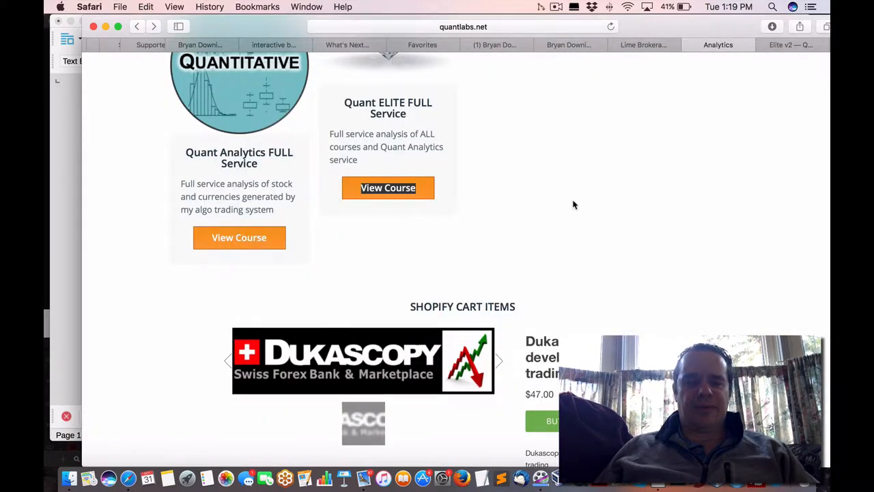
{"action": "scroll", "coordinate": [573, 205], "scroll_direction": "up", "scroll_amount": 4}
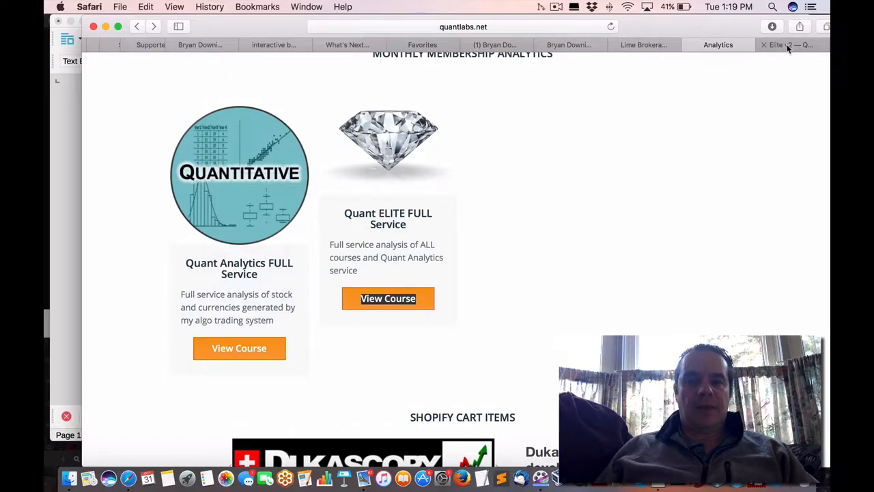
{"action": "left_click", "coordinate": [789, 45]}
{"action": "scroll", "coordinate": [608, 239], "scroll_direction": "up", "scroll_amount": 5}
{"action": "scroll", "coordinate": [612, 249], "scroll_direction": "up", "scroll_amount": 8}
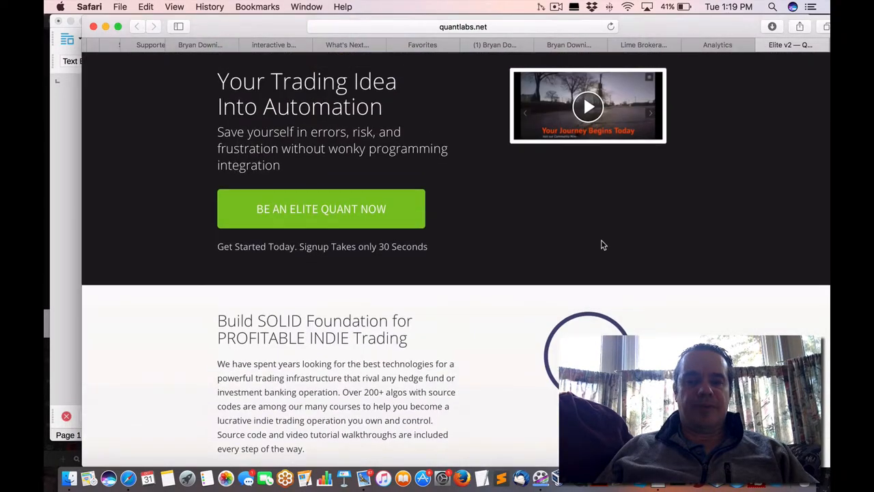
{"action": "left_click", "coordinate": [718, 45]}
{"action": "scroll", "coordinate": [410, 239], "scroll_direction": "up", "scroll_amount": 8}
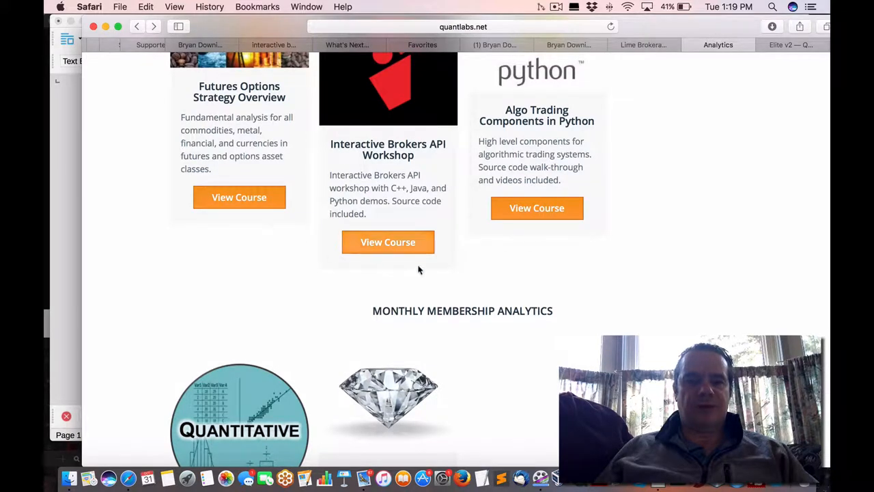
{"action": "scroll", "coordinate": [636, 220], "scroll_direction": "up", "scroll_amount": 4}
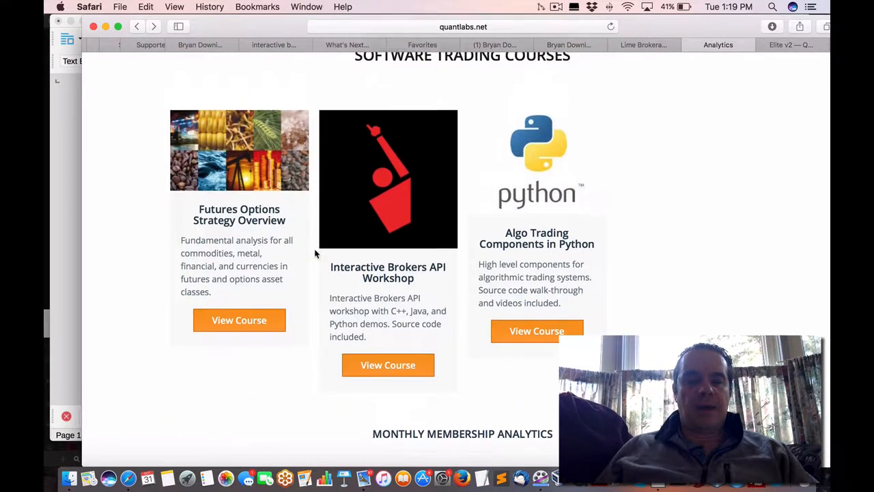
{"action": "scroll", "coordinate": [410, 239], "scroll_direction": "down", "scroll_amount": 1}
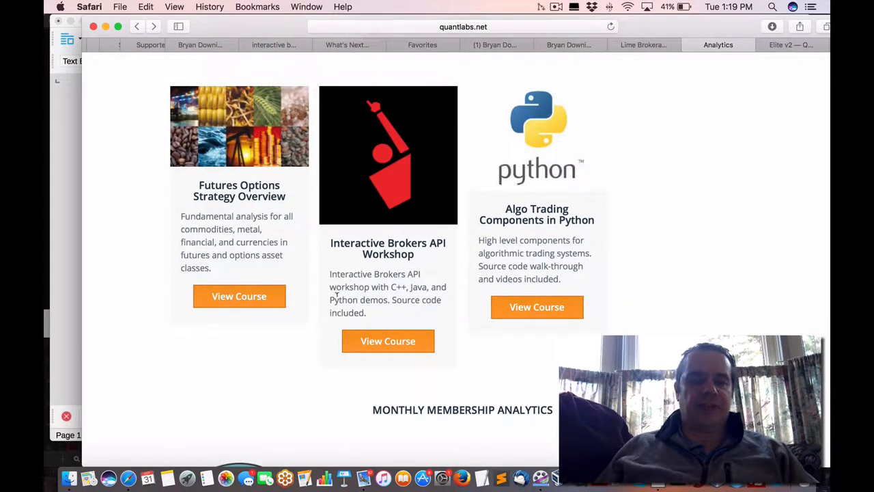
{"action": "scroll", "coordinate": [341, 287], "scroll_direction": "down", "scroll_amount": 10}
{"action": "scroll", "coordinate": [397, 293], "scroll_direction": "down", "scroll_amount": 2}
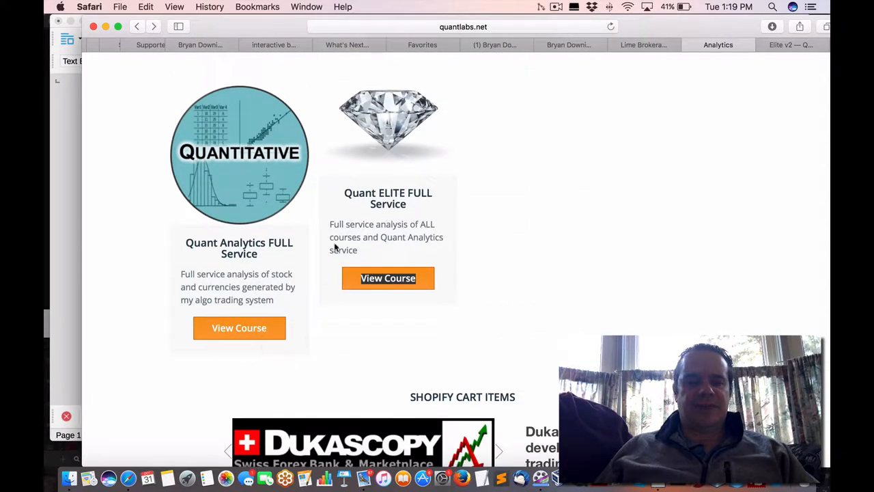
{"action": "left_click", "coordinate": [788, 44]}
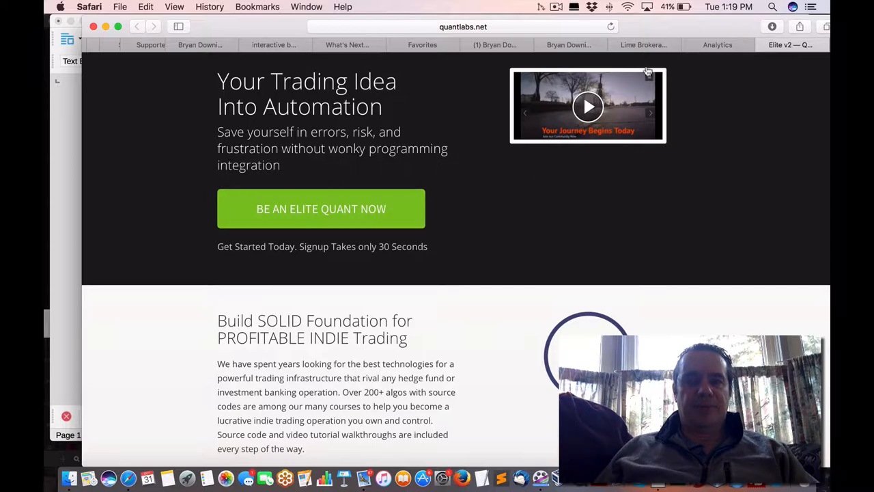
{"action": "left_click", "coordinate": [718, 44]}
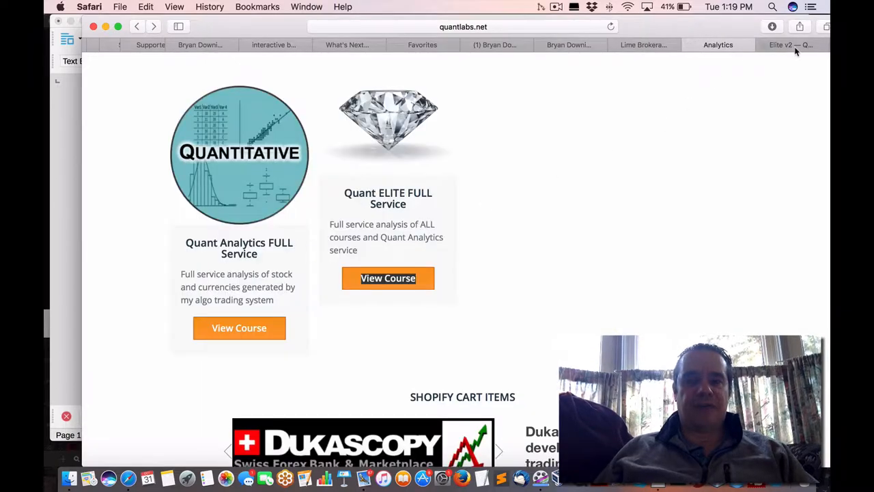
{"action": "left_click", "coordinate": [796, 48]}
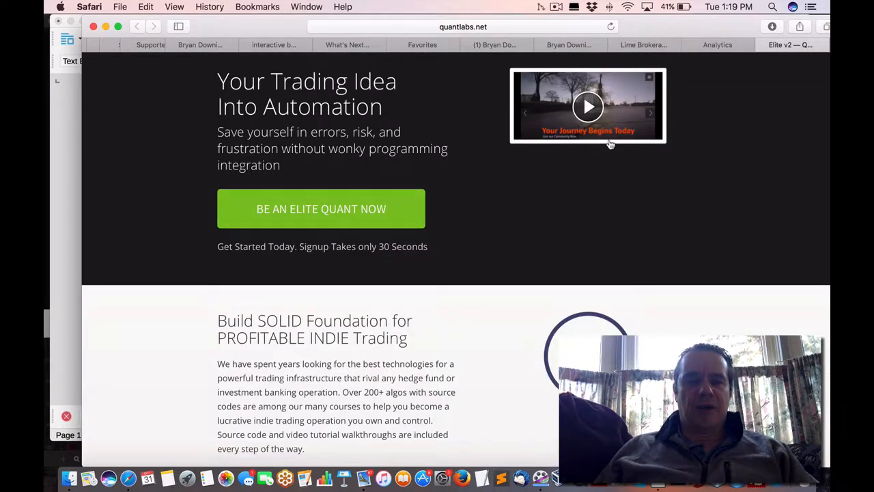
- Start the BE AN ELITE QUANT NOW PayPal checkout, review its $97.00 USD monthly terms, and return to Analytics
{"action": "left_click", "coordinate": [364, 213]}
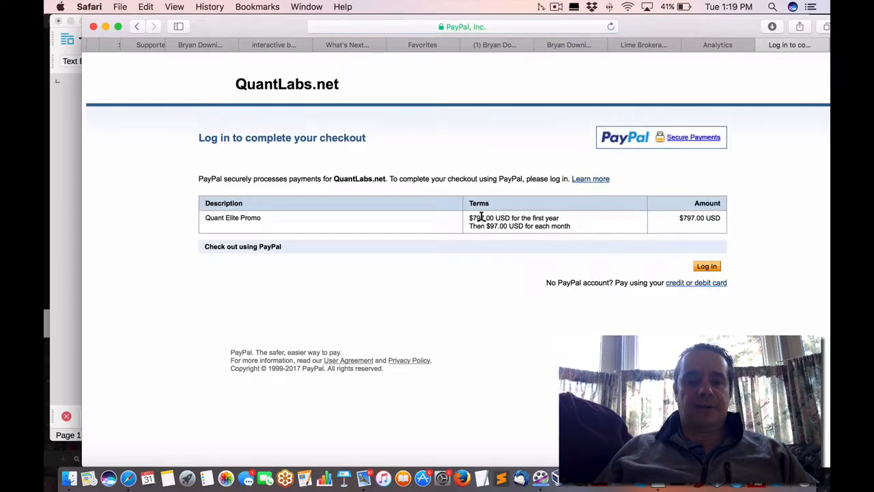
{"action": "left_click_drag", "start_coordinate": [470, 214], "coordinate": [726, 214]}
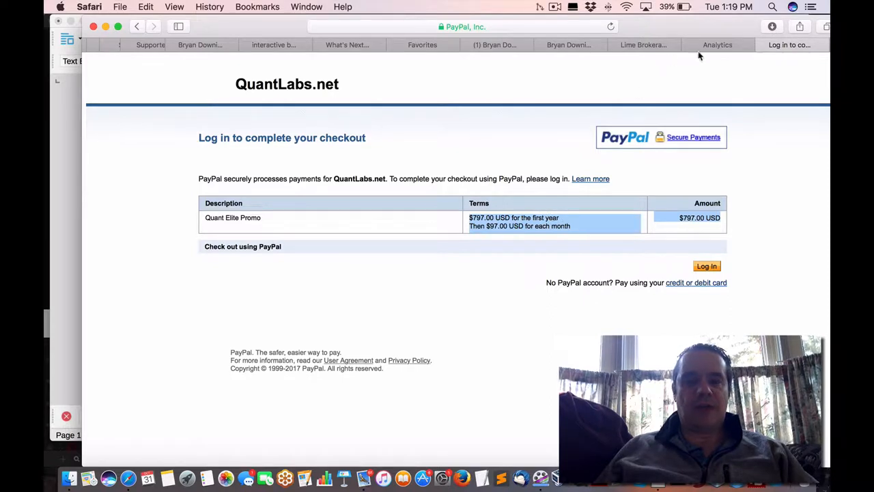
{"action": "left_click", "coordinate": [573, 222]}
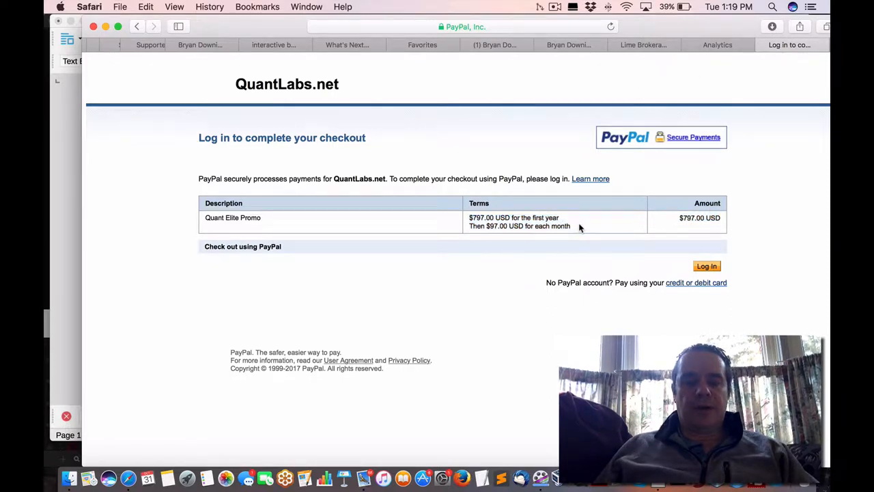
{"action": "left_click_drag", "start_coordinate": [573, 227], "coordinate": [483, 220]}
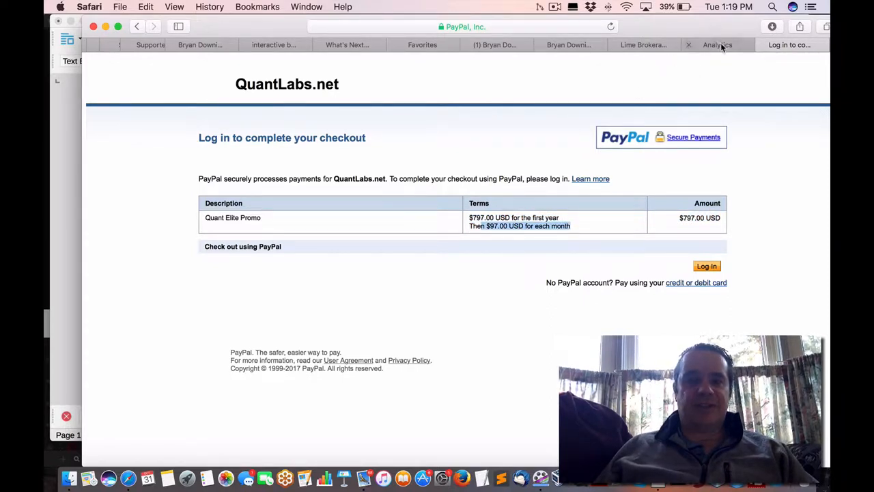
{"action": "left_click", "coordinate": [721, 45]}
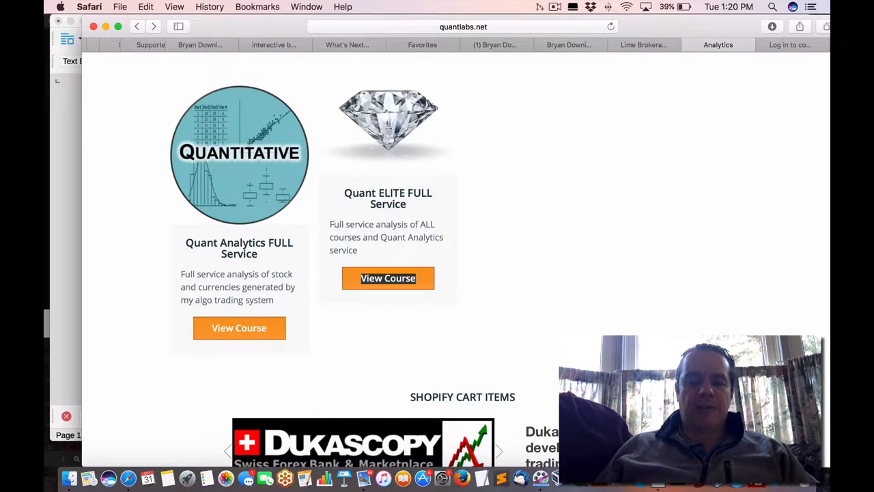
{"action": "key", "text": "super+Tab"}
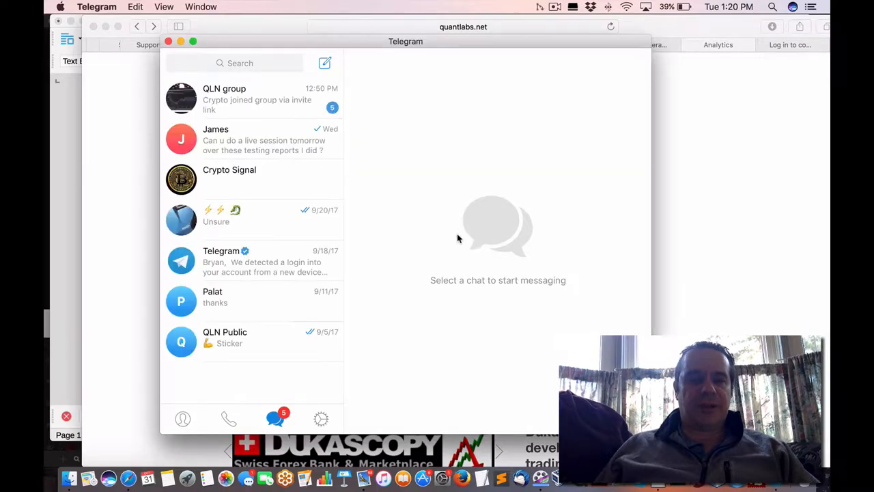
{"action": "left_click", "coordinate": [236, 106]}
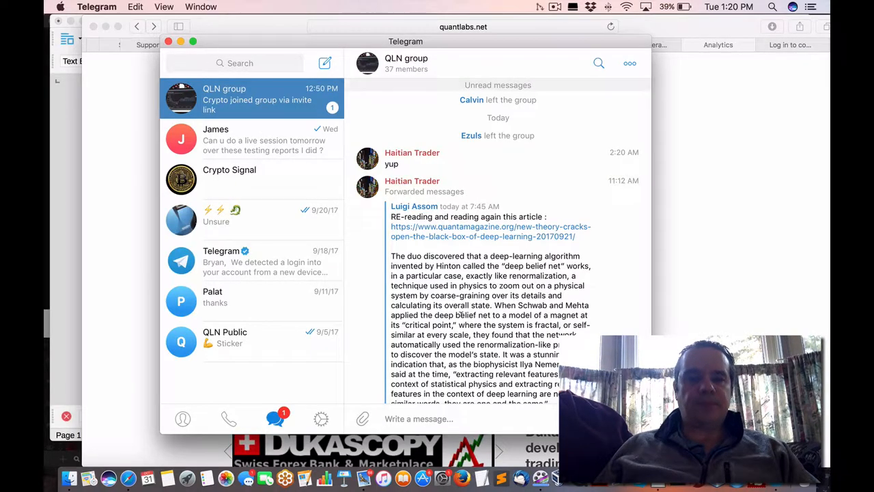
{"action": "scroll", "coordinate": [505, 308], "scroll_direction": "down", "scroll_amount": 10}
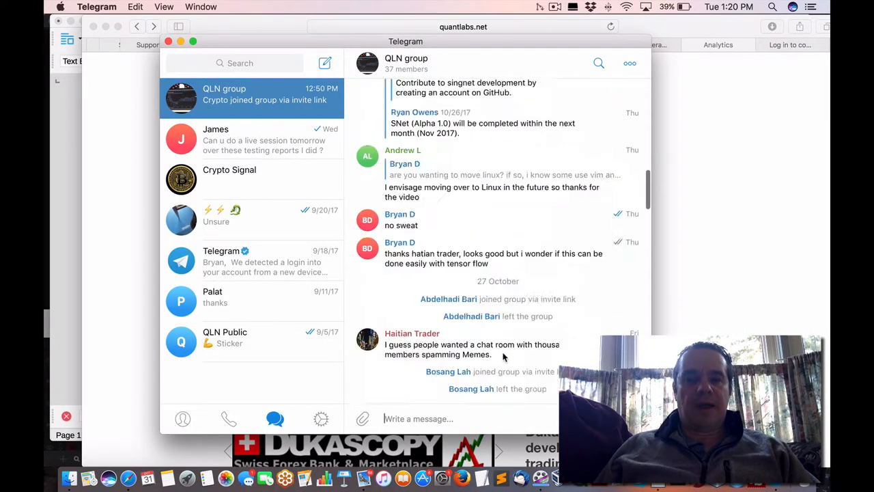
{"action": "left_click", "coordinate": [117, 106]}
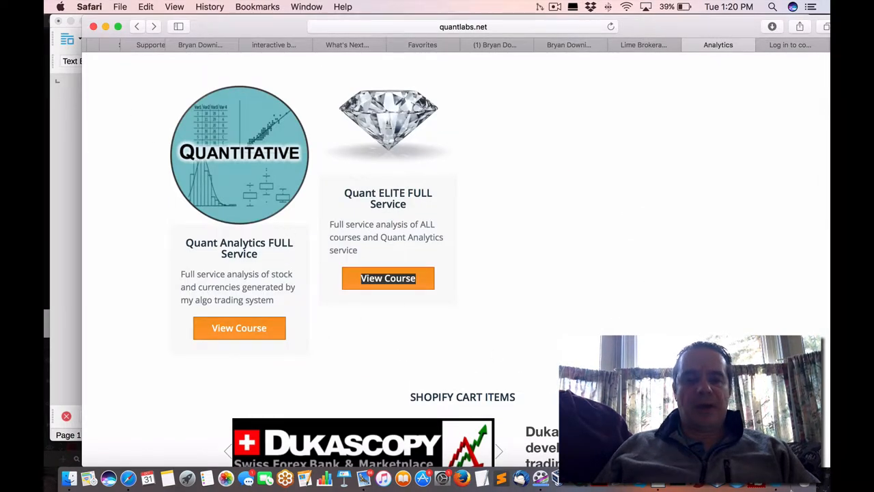
{"action": "scroll", "coordinate": [388, 274], "scroll_direction": "up", "scroll_amount": 10}
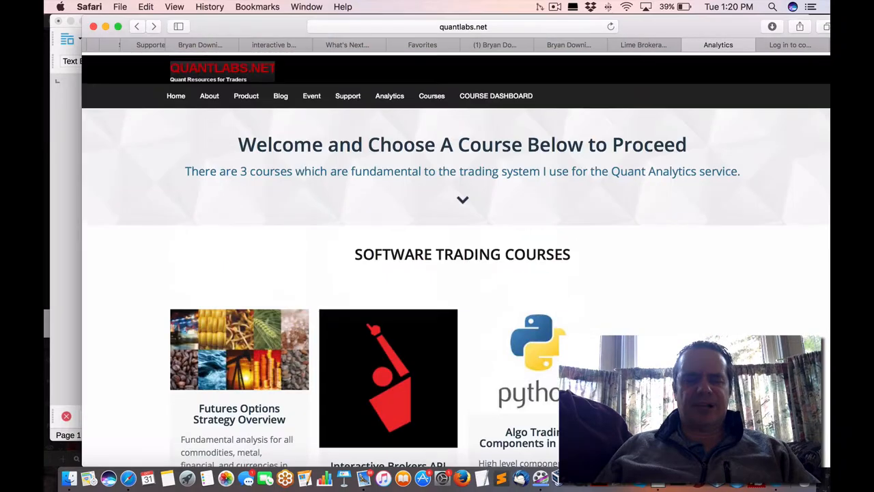
{"action": "scroll", "coordinate": [660, 274], "scroll_direction": "down", "scroll_amount": 10}
{"action": "scroll", "coordinate": [660, 274], "scroll_direction": "down", "scroll_amount": 8}
{"action": "scroll", "coordinate": [659, 274], "scroll_direction": "down", "scroll_amount": 4}
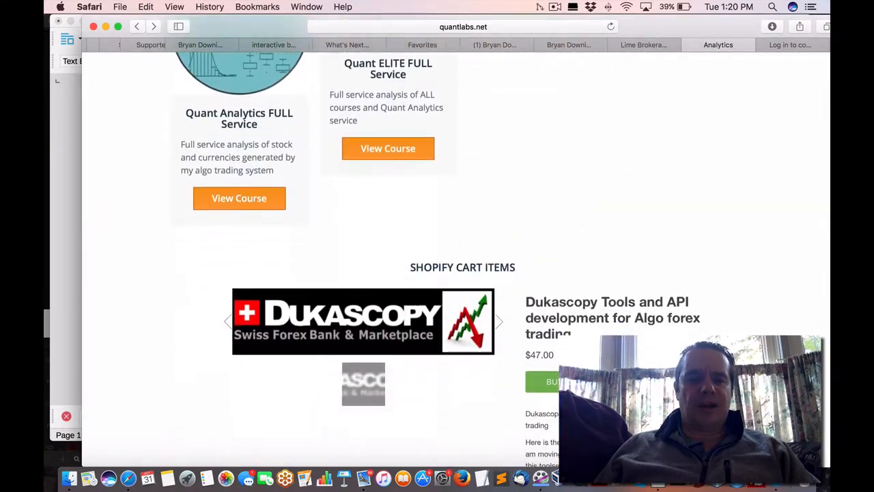
{"action": "scroll", "coordinate": [660, 274], "scroll_direction": "down", "scroll_amount": 2}
{"action": "scroll", "coordinate": [660, 274], "scroll_direction": "up", "scroll_amount": 8}
{"action": "scroll", "coordinate": [660, 274], "scroll_direction": "up", "scroll_amount": 5}
{"action": "scroll", "coordinate": [694, 267], "scroll_direction": "up", "scroll_amount": 5}
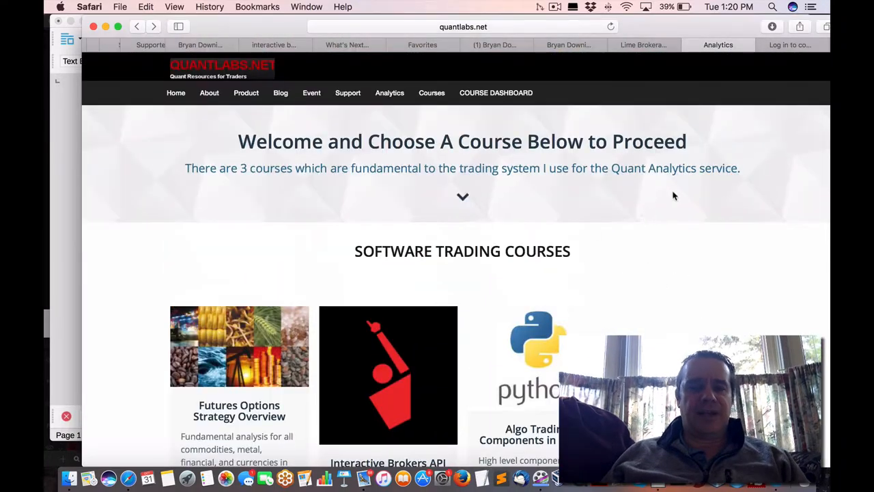
{"action": "scroll", "coordinate": [695, 268], "scroll_direction": "down", "scroll_amount": 5}
{"action": "scroll", "coordinate": [710, 246], "scroll_direction": "down", "scroll_amount": 4}
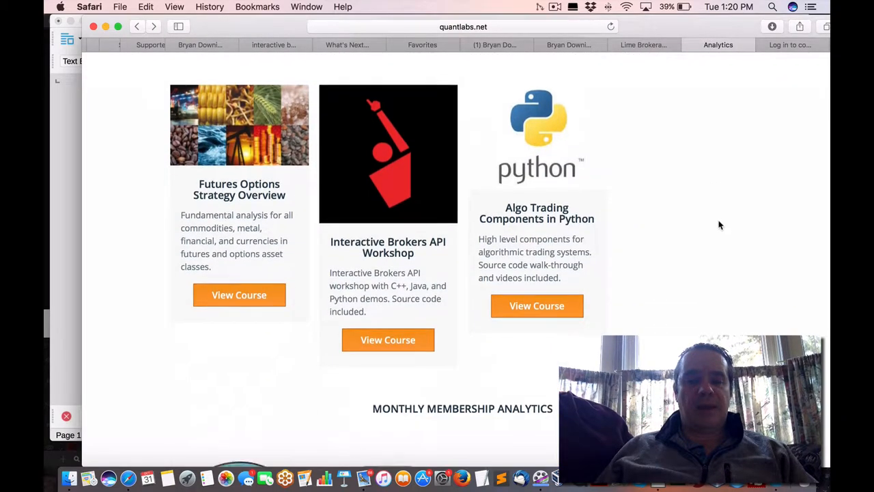
{"action": "scroll", "coordinate": [721, 225], "scroll_direction": "down", "scroll_amount": 2}
{"action": "scroll", "coordinate": [720, 226], "scroll_direction": "up", "scroll_amount": 8}
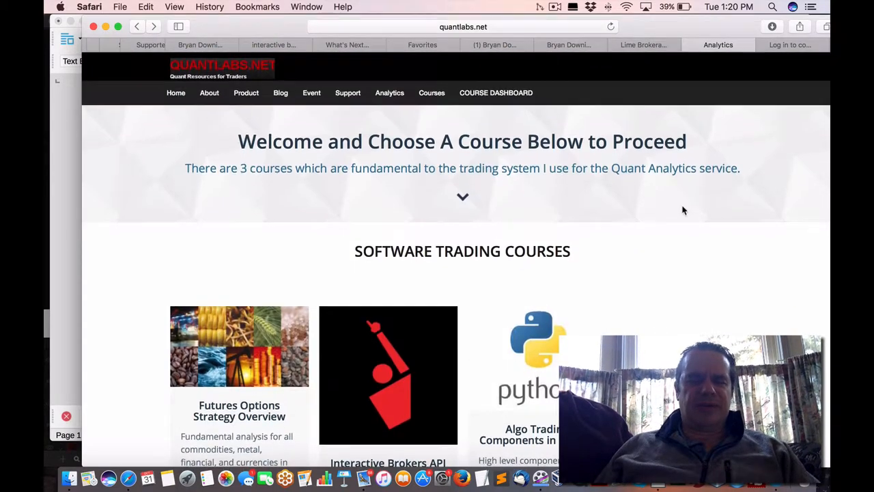
{"action": "scroll", "coordinate": [686, 210], "scroll_direction": "down", "scroll_amount": 3}
{"action": "scroll", "coordinate": [685, 211], "scroll_direction": "down", "scroll_amount": 5}
{"action": "scroll", "coordinate": [685, 210], "scroll_direction": "down", "scroll_amount": 4}
{"action": "scroll", "coordinate": [696, 191], "scroll_direction": "down", "scroll_amount": 1}
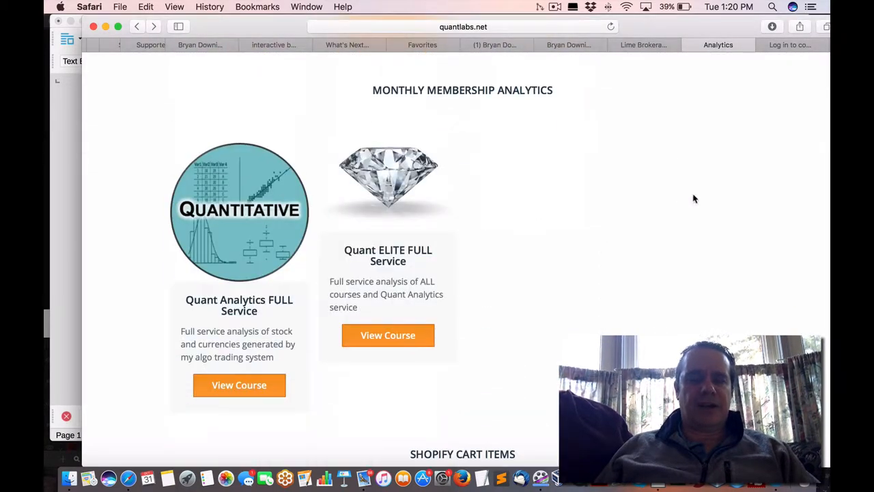
{"action": "scroll", "coordinate": [681, 172], "scroll_direction": "up", "scroll_amount": 4}
{"action": "scroll", "coordinate": [682, 172], "scroll_direction": "up", "scroll_amount": 5}
{"action": "scroll", "coordinate": [690, 171], "scroll_direction": "down", "scroll_amount": 4}
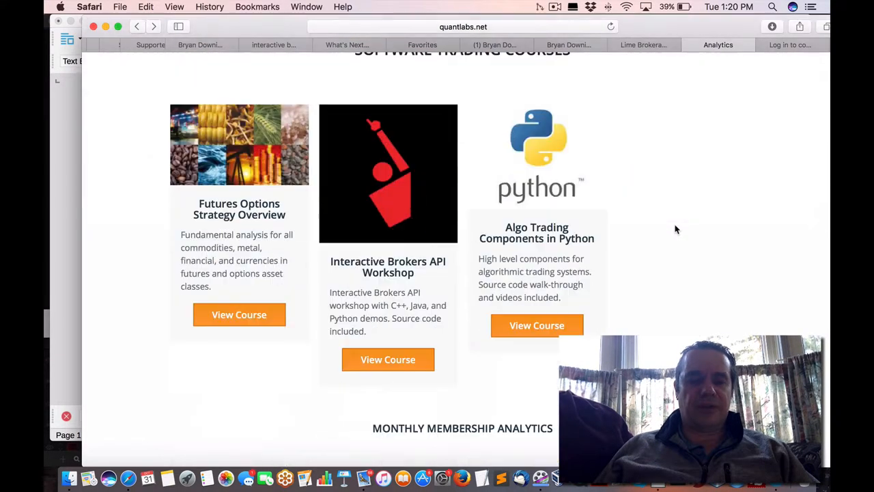
{"action": "scroll", "coordinate": [702, 171], "scroll_direction": "down", "scroll_amount": 2}
{"action": "scroll", "coordinate": [703, 171], "scroll_direction": "down", "scroll_amount": 2}
{"action": "scroll", "coordinate": [439, 231], "scroll_direction": "down", "scroll_amount": 2}
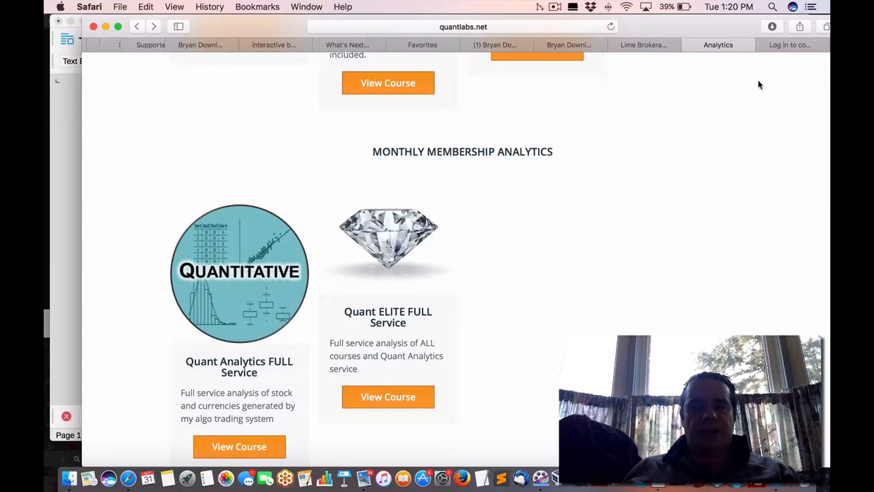
- Reopen the PayPal checkout tab and review the $797.00 USD first-year amount
{"action": "left_click", "coordinate": [797, 45]}
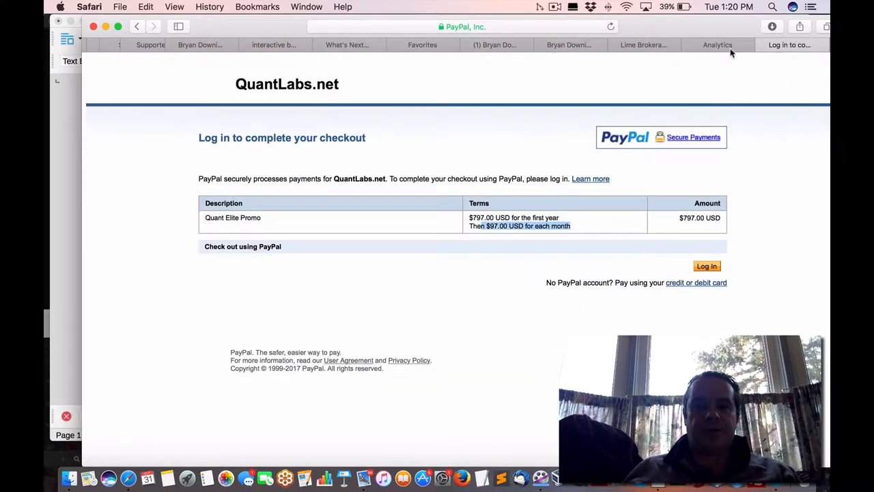
{"action": "left_click", "coordinate": [718, 44]}
{"action": "left_click", "coordinate": [775, 45]}
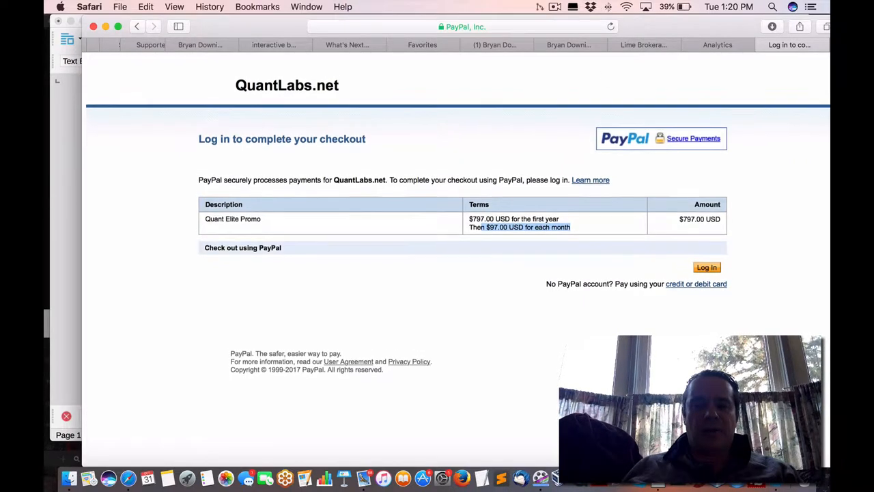
{"action": "left_click_drag", "start_coordinate": [679, 218], "coordinate": [720, 214]}
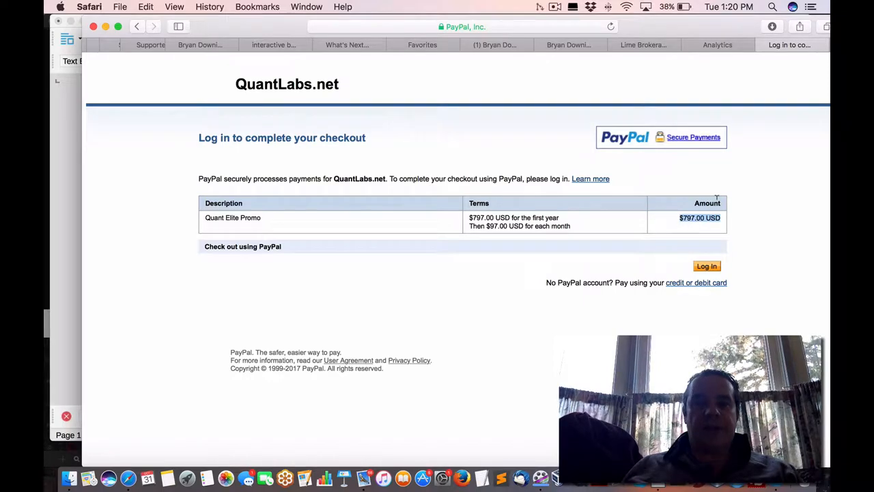
{"action": "left_click", "coordinate": [555, 7]}
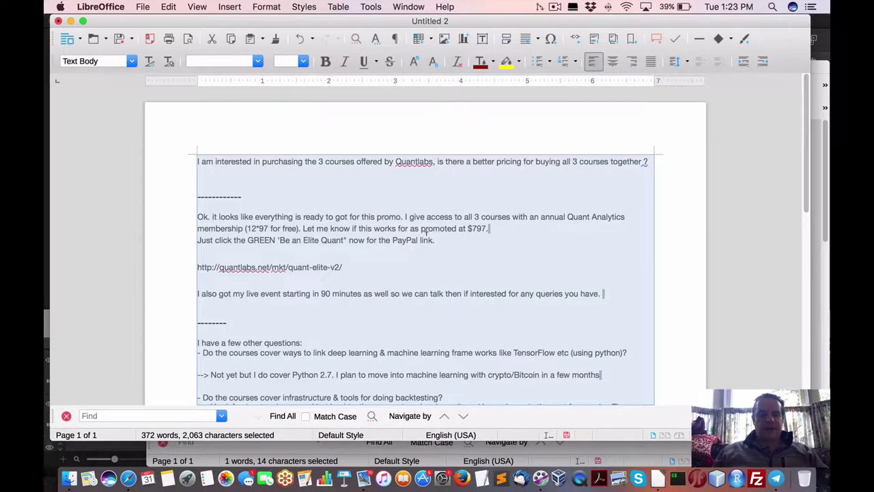
- Go over the three-line promo reply and the customer's mention of the 3 courses
{"action": "left_click", "coordinate": [424, 246]}
{"action": "scroll", "coordinate": [264, 225], "scroll_direction": "down", "scroll_amount": 2}
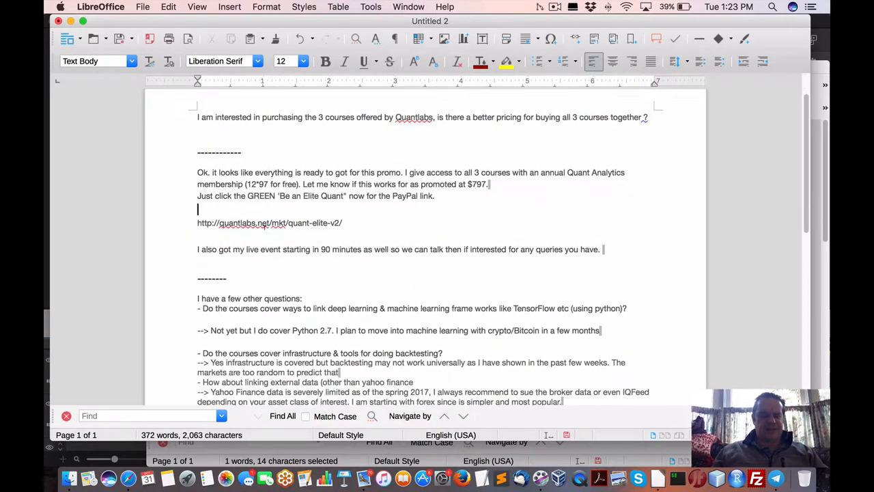
{"action": "scroll", "coordinate": [265, 226], "scroll_direction": "down", "scroll_amount": 2}
{"action": "scroll", "coordinate": [265, 226], "scroll_direction": "down", "scroll_amount": 2}
{"action": "scroll", "coordinate": [264, 225], "scroll_direction": "down", "scroll_amount": 5}
{"action": "scroll", "coordinate": [265, 226], "scroll_direction": "down", "scroll_amount": 3}
{"action": "scroll", "coordinate": [265, 226], "scroll_direction": "up", "scroll_amount": 10}
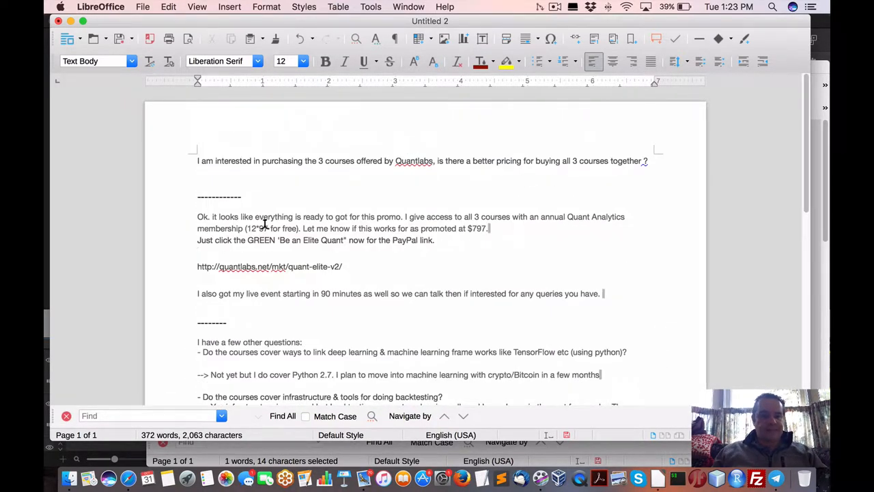
{"action": "left_click", "coordinate": [206, 214]}
{"action": "left_click_drag", "start_coordinate": [196, 215], "coordinate": [437, 240]}
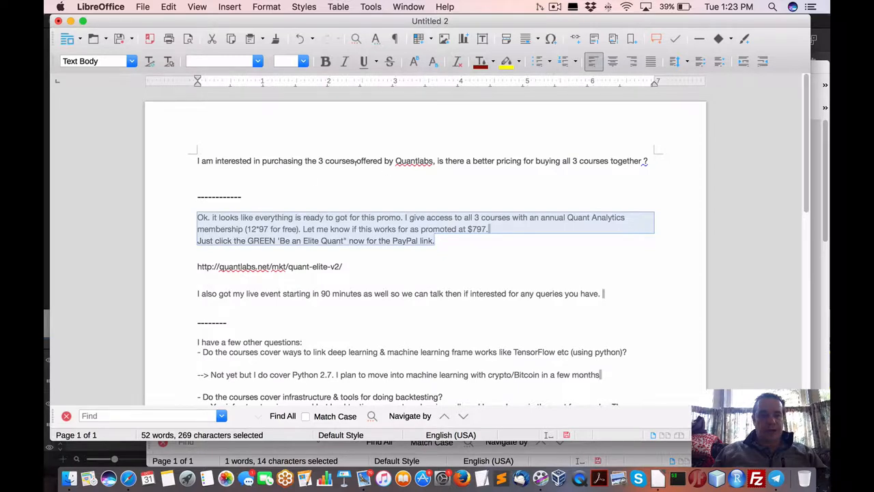
{"action": "left_click_drag", "start_coordinate": [312, 160], "coordinate": [384, 161]}
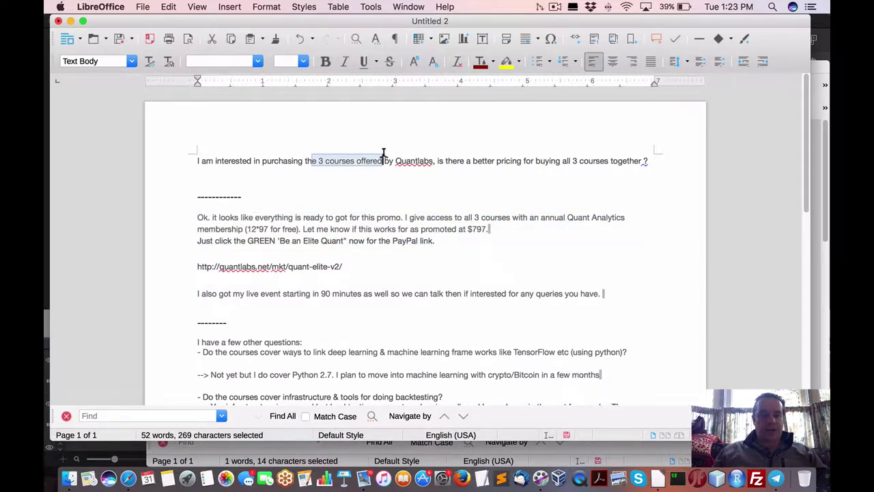
{"action": "left_click", "coordinate": [269, 218]}
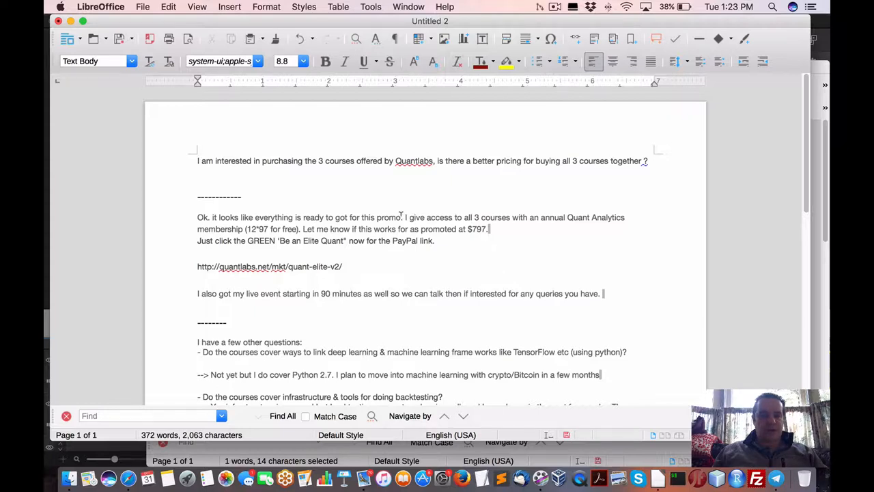
- Review the access-to-all-3-courses sentence, the free 12*97 membership note and the PayPal link instruction
{"action": "left_click_drag", "start_coordinate": [403, 217], "coordinate": [625, 218]}
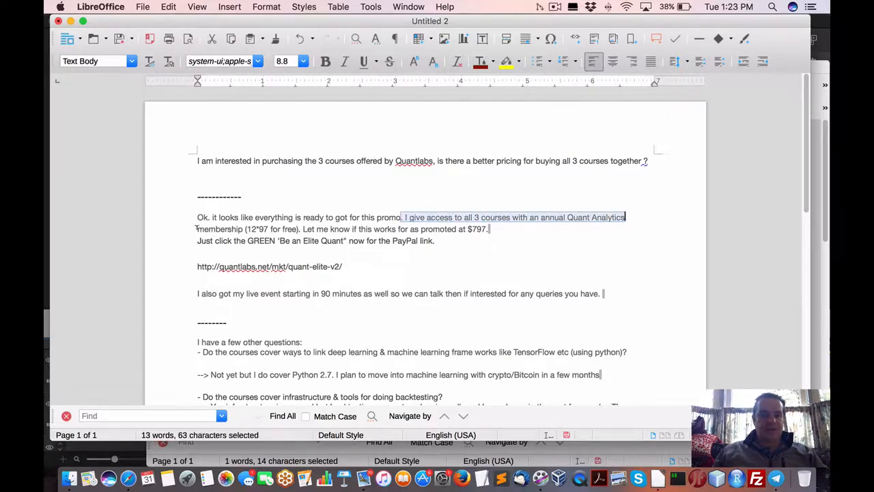
{"action": "left_click_drag", "start_coordinate": [197, 229], "coordinate": [244, 229]}
{"action": "left_click", "coordinate": [247, 229]}
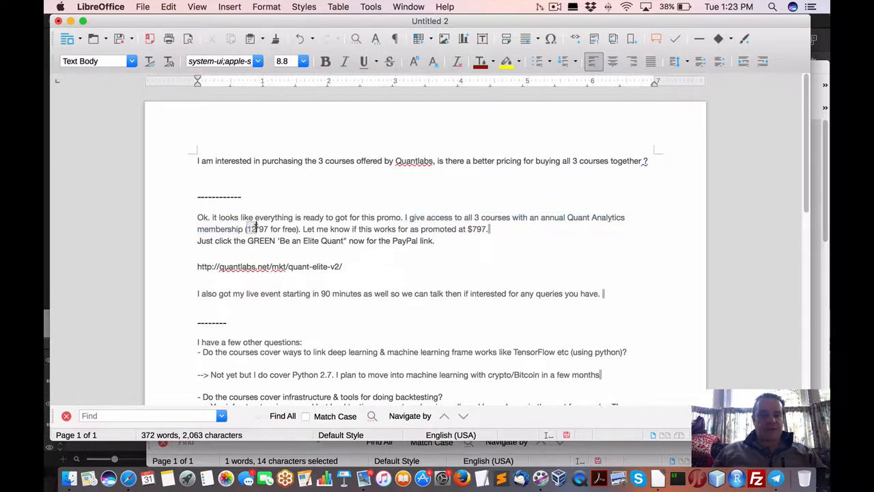
{"action": "left_click_drag", "start_coordinate": [271, 229], "coordinate": [311, 228]}
{"action": "left_click_drag", "start_coordinate": [436, 241], "coordinate": [492, 231]}
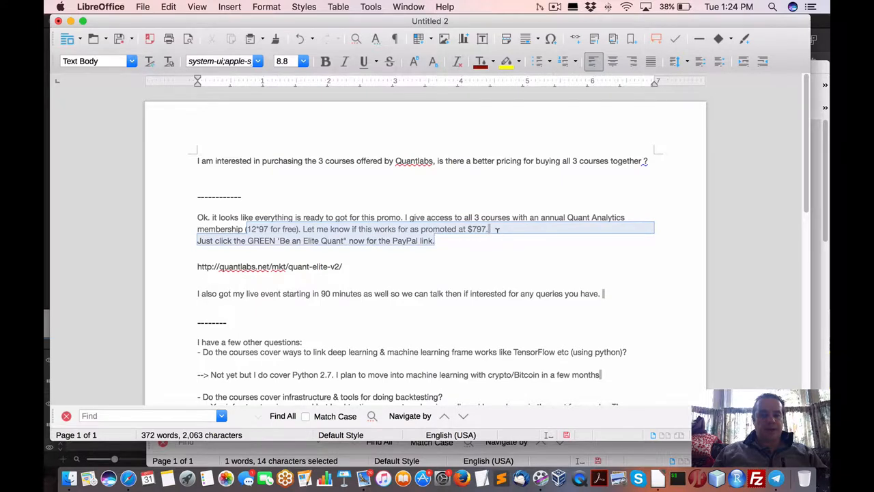
{"action": "left_click_drag", "start_coordinate": [318, 246], "coordinate": [226, 229]}
{"action": "left_click", "coordinate": [197, 252]}
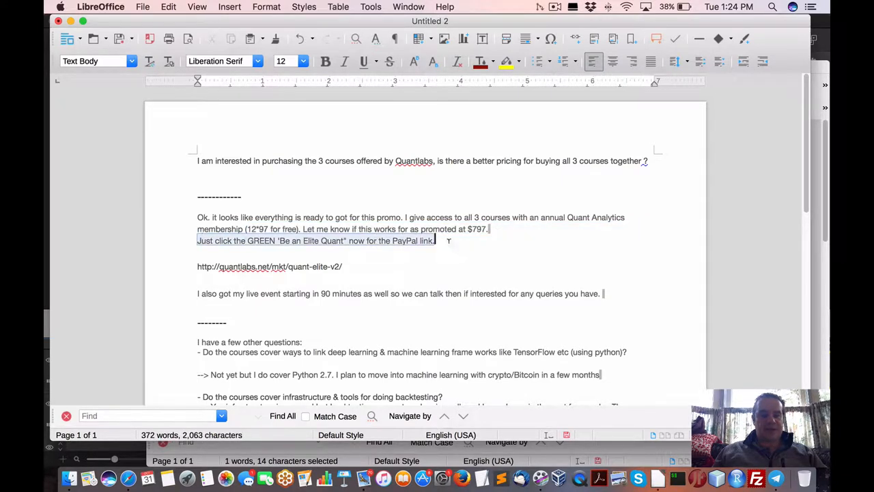
- Select the quant-elite-v2 URL and bring up the WordPress draft of the Q&A in Safari
{"action": "left_click_drag", "start_coordinate": [346, 267], "coordinate": [182, 265]}
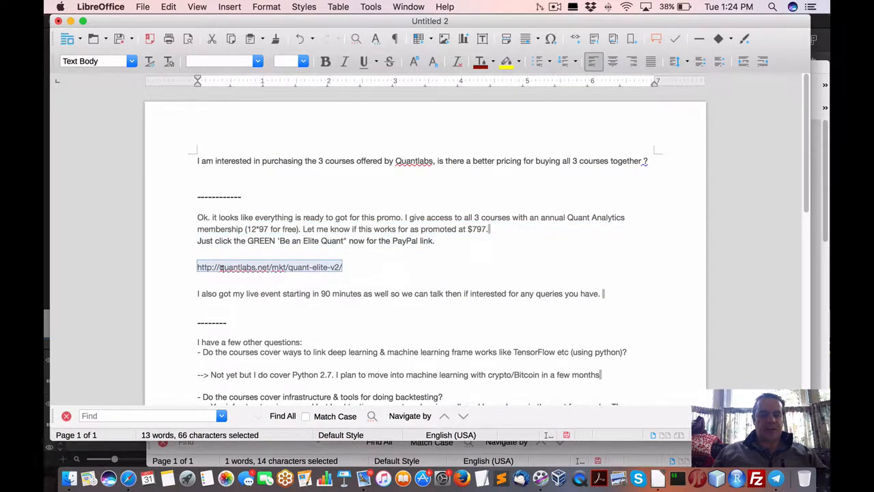
{"action": "double_click", "coordinate": [234, 266]}
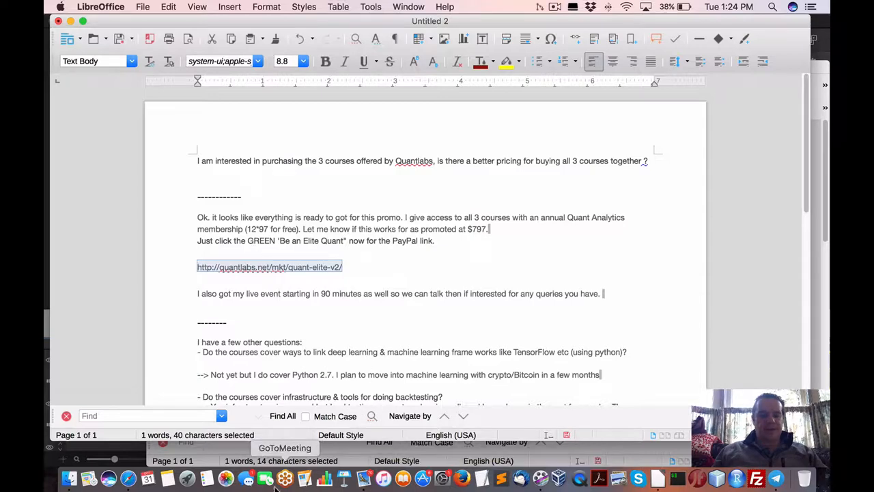
{"action": "left_click", "coordinate": [127, 479]}
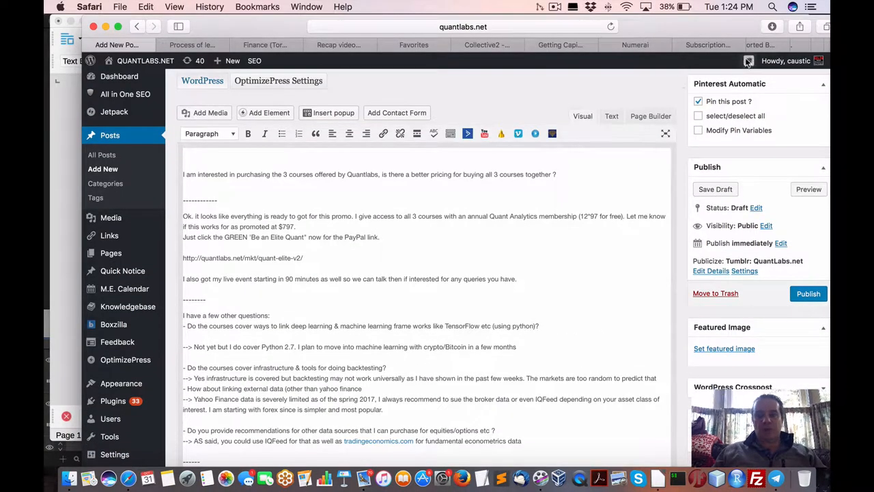
{"action": "scroll", "coordinate": [478, 45], "scroll_direction": "right", "scroll_amount": 5}
- Load quantlabs.net in a new tab, open the Quant ELITE FULL Service course, then return to the Q&A document
{"action": "key", "text": "super+t"}
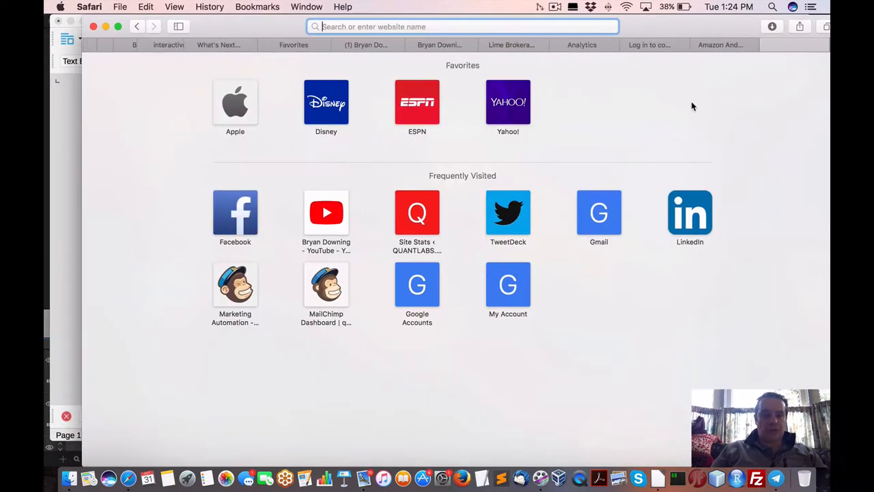
{"action": "type", "text": "quantlabs.net"}
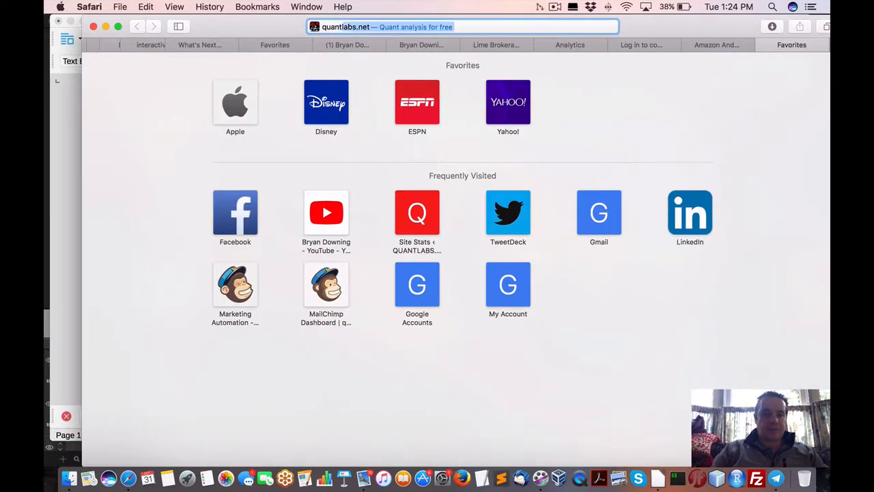
{"action": "key", "text": "Return"}
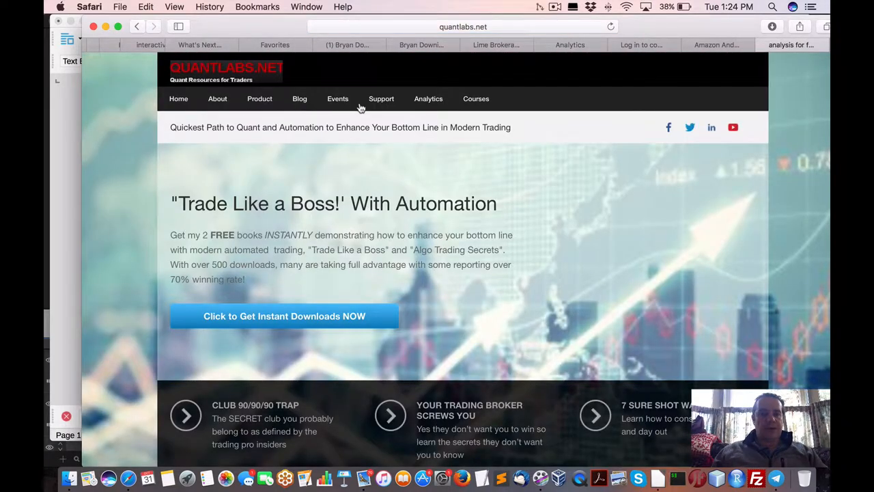
{"action": "left_click", "coordinate": [265, 103]}
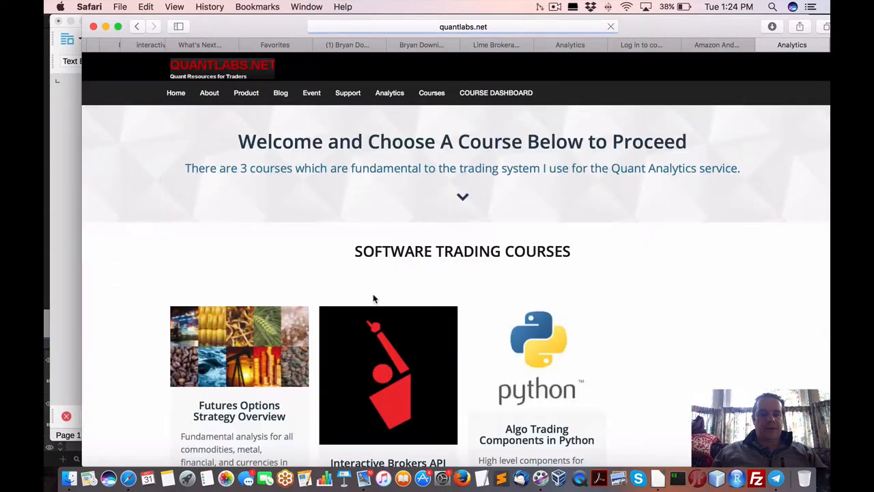
{"action": "scroll", "coordinate": [379, 293], "scroll_direction": "down", "scroll_amount": 8}
{"action": "scroll", "coordinate": [379, 293], "scroll_direction": "down", "scroll_amount": 4}
{"action": "scroll", "coordinate": [379, 293], "scroll_direction": "down", "scroll_amount": 5}
{"action": "scroll", "coordinate": [368, 283], "scroll_direction": "down", "scroll_amount": 3}
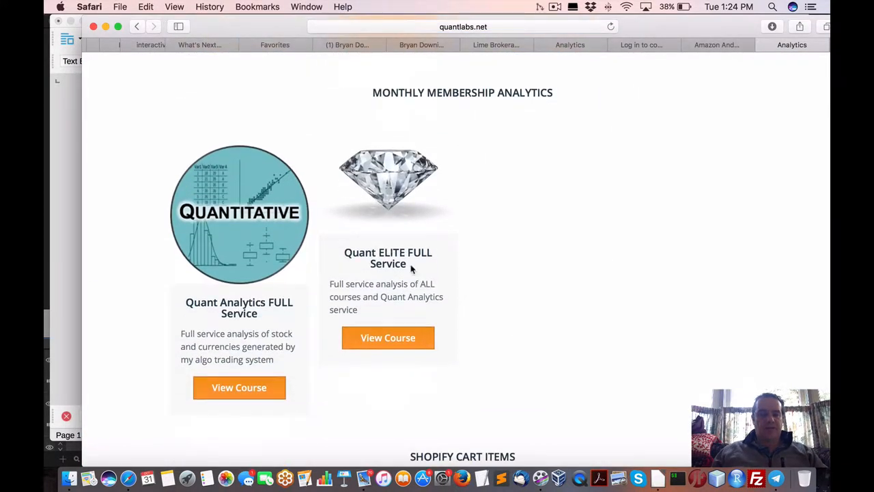
{"action": "left_click", "coordinate": [388, 338]}
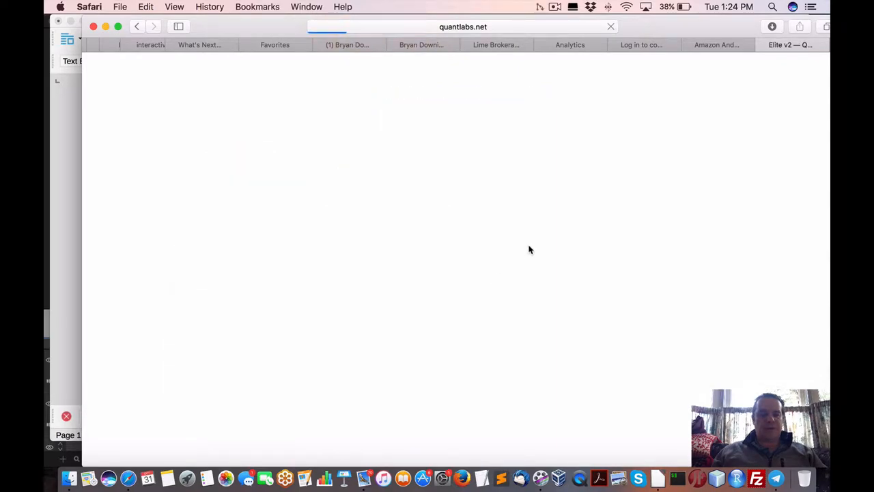
{"action": "scroll", "coordinate": [362, 232], "scroll_direction": "down", "scroll_amount": 5}
{"action": "scroll", "coordinate": [319, 283], "scroll_direction": "down", "scroll_amount": 5}
{"action": "scroll", "coordinate": [319, 284], "scroll_direction": "down", "scroll_amount": 5}
{"action": "scroll", "coordinate": [318, 280], "scroll_direction": "up", "scroll_amount": 10}
{"action": "scroll", "coordinate": [334, 272], "scroll_direction": "up", "scroll_amount": 5}
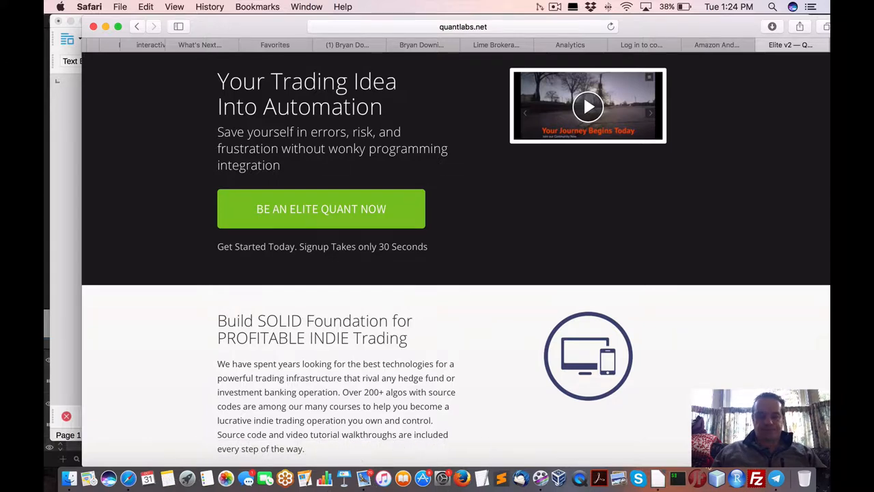
{"action": "left_click", "coordinate": [661, 478]}
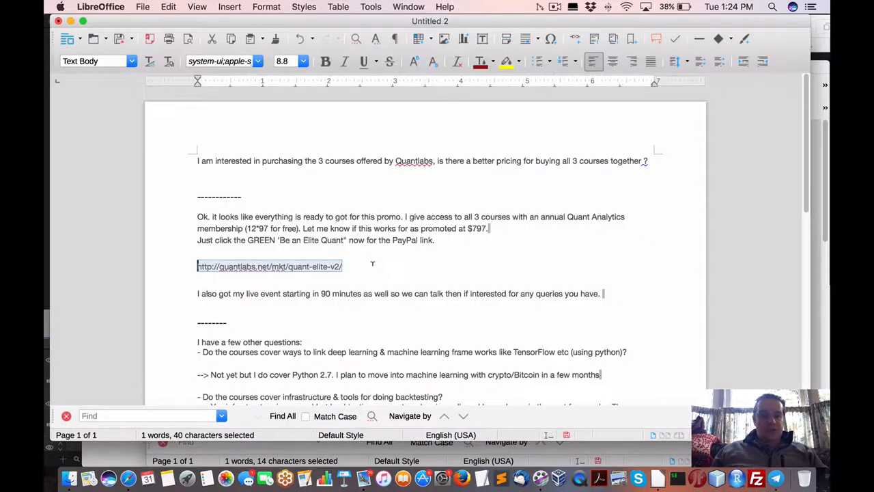
{"action": "left_click", "coordinate": [343, 267]}
{"action": "left_click_drag", "start_coordinate": [195, 293], "coordinate": [605, 295]}
{"action": "scroll", "coordinate": [615, 273], "scroll_direction": "down", "scroll_amount": 3}
{"action": "scroll", "coordinate": [614, 273], "scroll_direction": "down", "scroll_amount": 3}
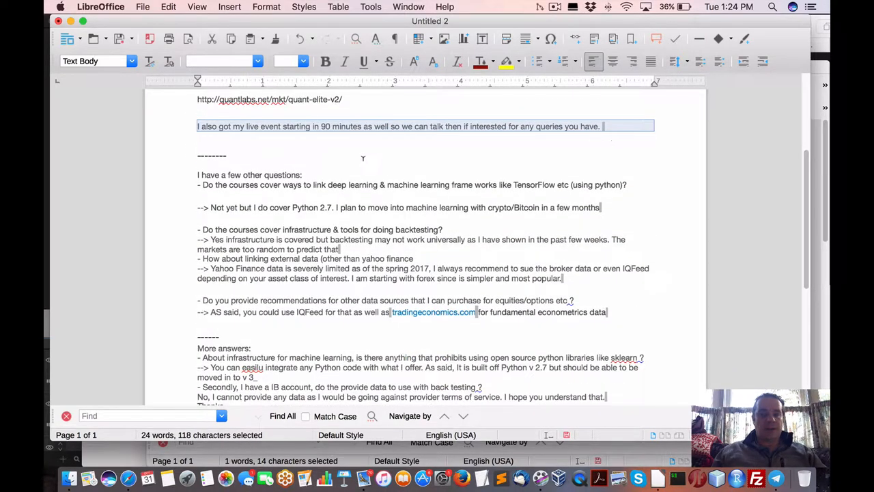
{"action": "left_click", "coordinate": [349, 154]}
{"action": "left_click_drag", "start_coordinate": [198, 174], "coordinate": [415, 195]}
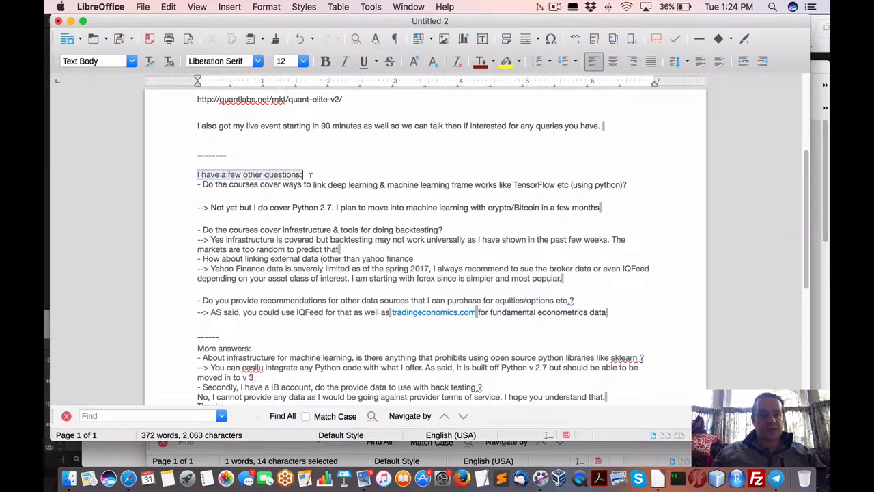
{"action": "scroll", "coordinate": [416, 194], "scroll_direction": "down", "scroll_amount": 1}
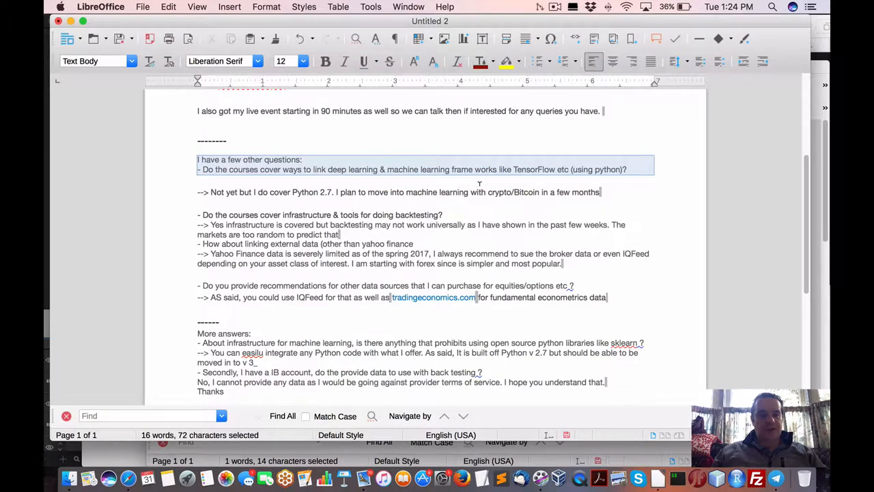
{"action": "left_click_drag", "start_coordinate": [478, 179], "coordinate": [275, 177]}
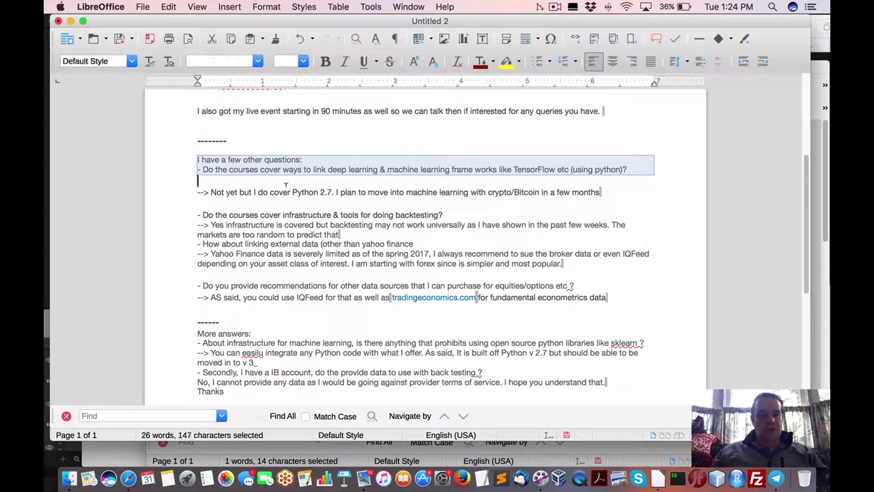
{"action": "left_click", "coordinate": [370, 169]}
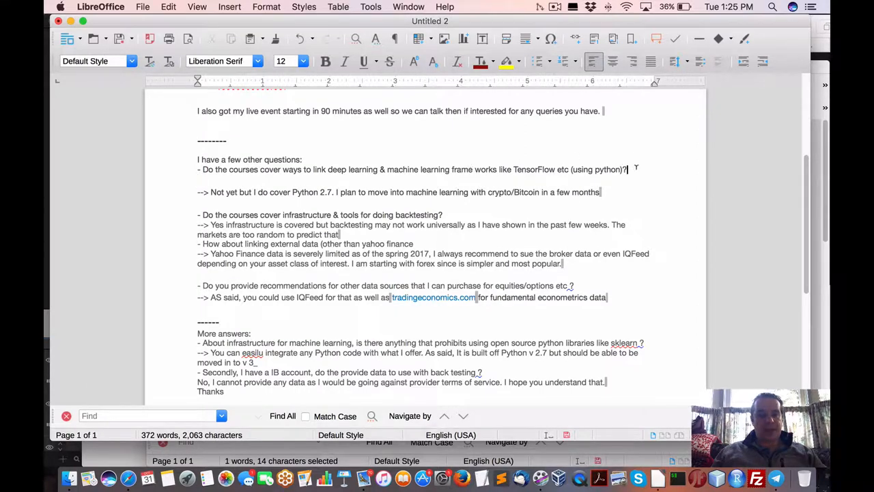
{"action": "left_click_drag", "start_coordinate": [628, 169], "coordinate": [190, 168]}
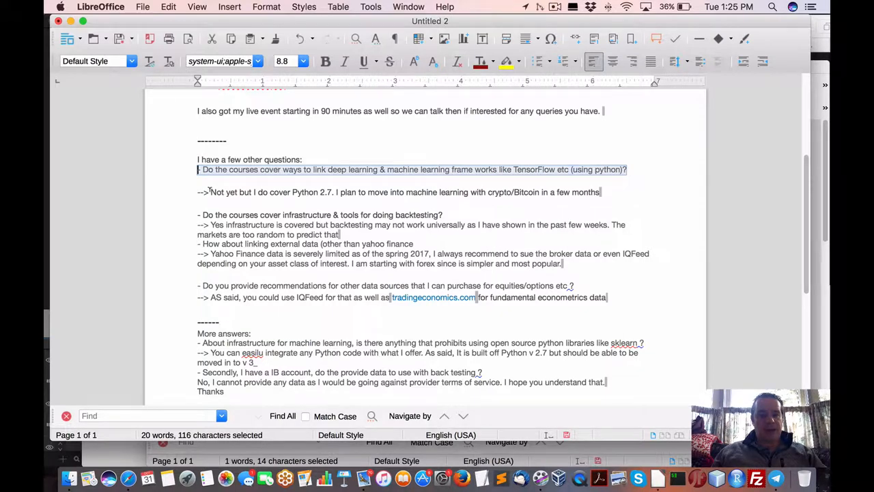
{"action": "left_click_drag", "start_coordinate": [211, 192], "coordinate": [337, 192]}
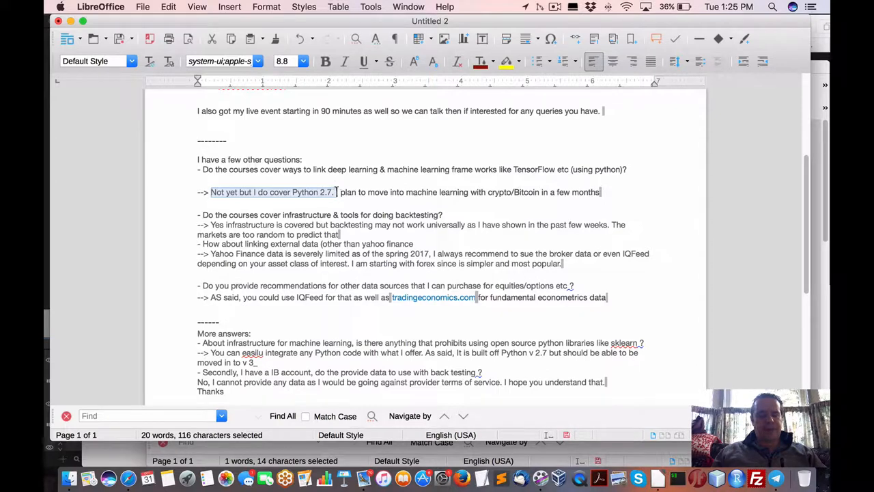
{"action": "left_click_drag", "start_coordinate": [337, 192], "coordinate": [374, 189]}
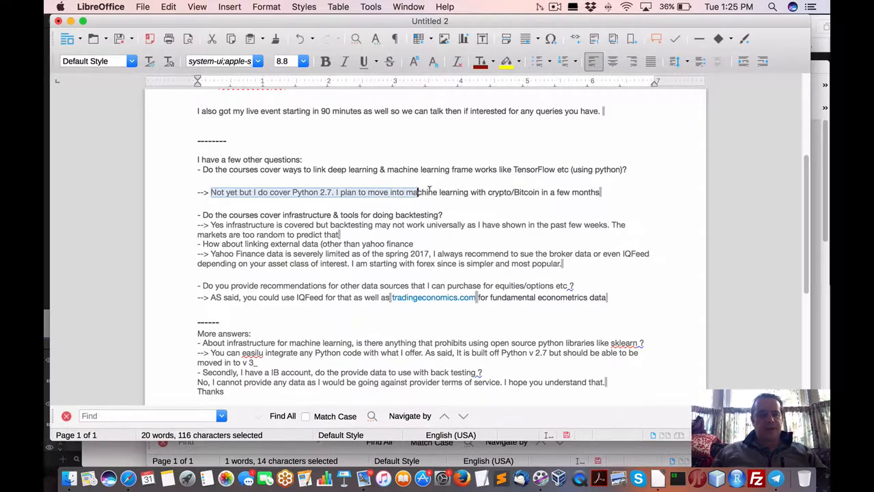
{"action": "left_click_drag", "start_coordinate": [374, 188], "coordinate": [558, 189]}
{"action": "left_click", "coordinate": [557, 192]}
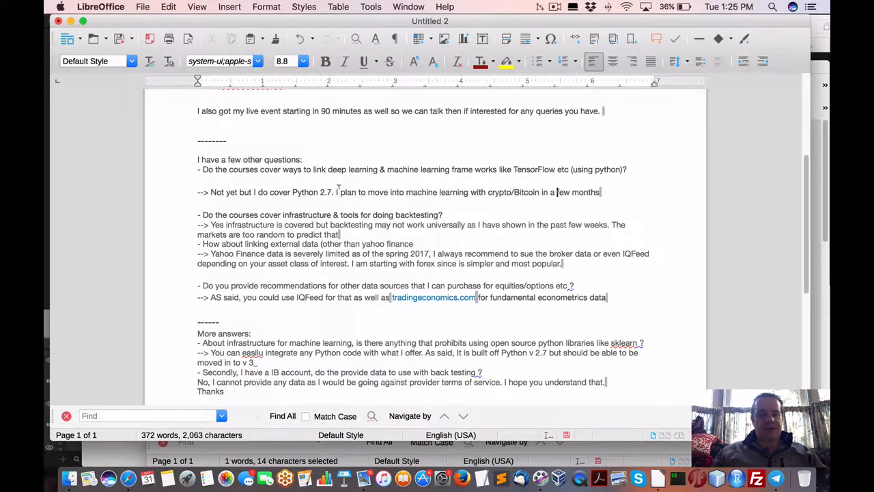
{"action": "left_click_drag", "start_coordinate": [336, 192], "coordinate": [471, 191]}
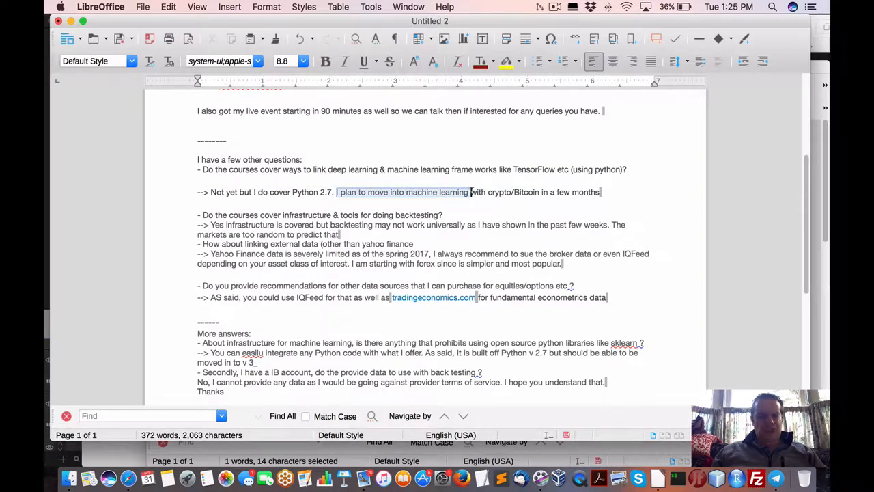
{"action": "left_click_drag", "start_coordinate": [513, 169], "coordinate": [556, 170]}
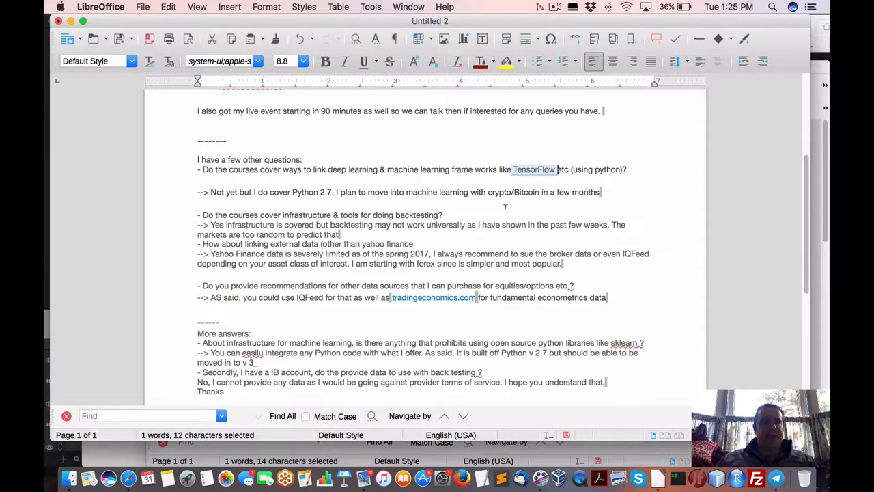
{"action": "left_click", "coordinate": [519, 176]}
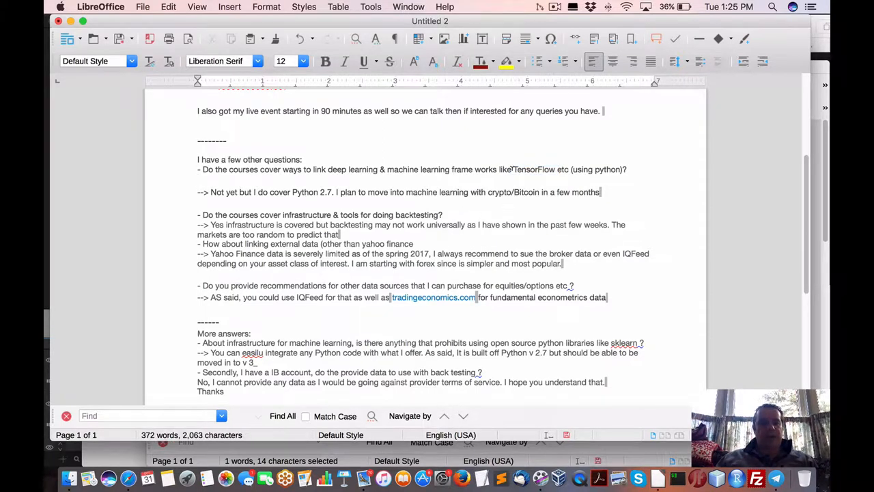
{"action": "double_click", "coordinate": [554, 170]}
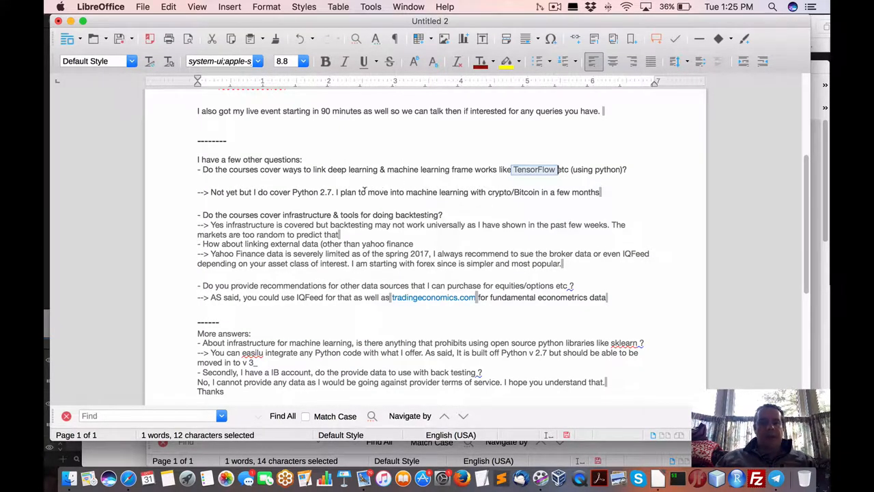
{"action": "left_click_drag", "start_coordinate": [405, 192], "coordinate": [539, 192]}
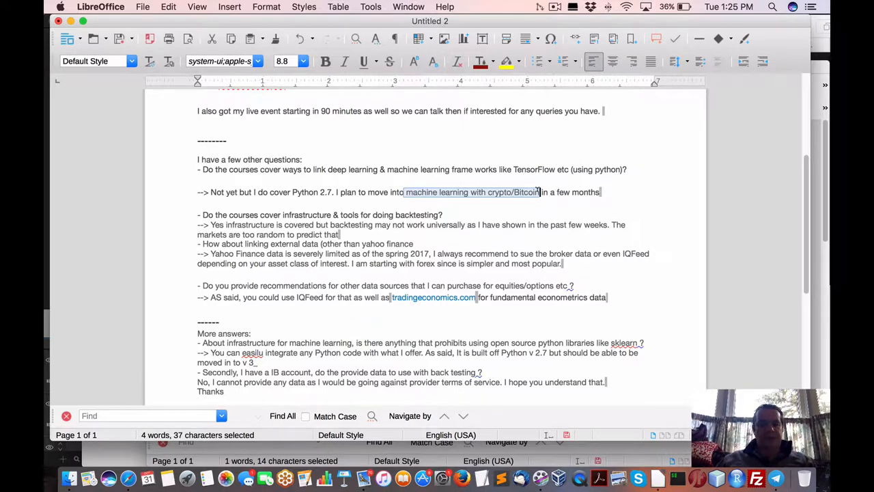
{"action": "left_click_drag", "start_coordinate": [485, 192], "coordinate": [539, 192]}
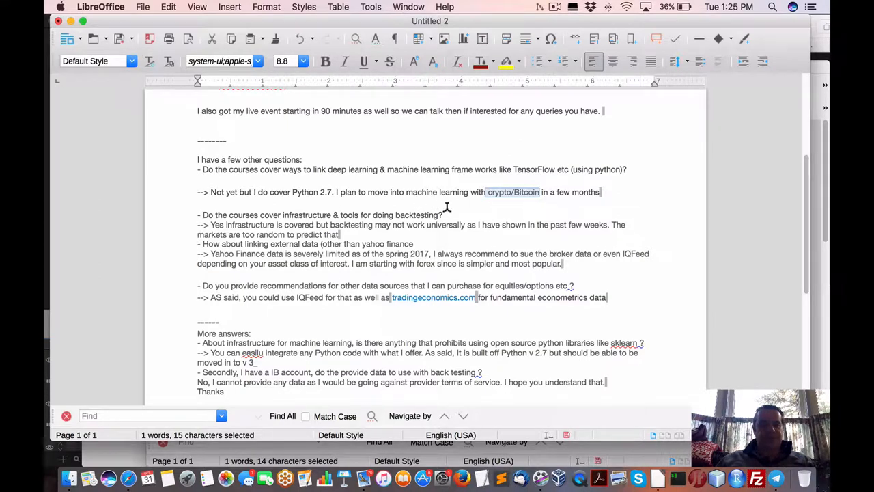
- Go over the backtesting question and answer, ending the sentences after 'weeks' and 'predict that' with periods
{"action": "left_click_drag", "start_coordinate": [443, 215], "coordinate": [198, 214]}
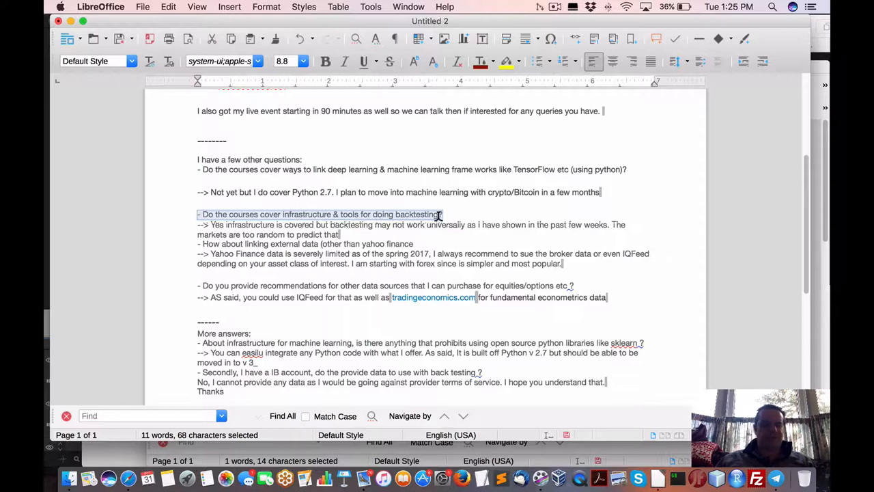
{"action": "left_click", "coordinate": [298, 234]}
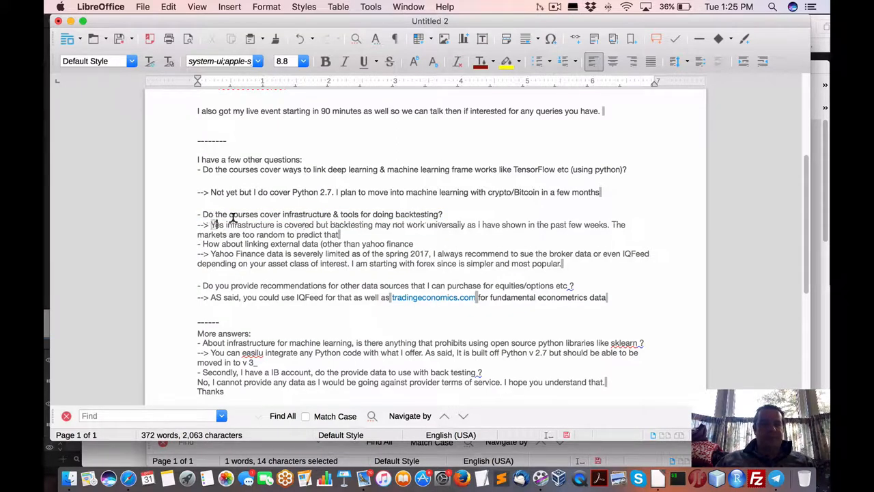
{"action": "left_click_drag", "start_coordinate": [211, 225], "coordinate": [357, 227]}
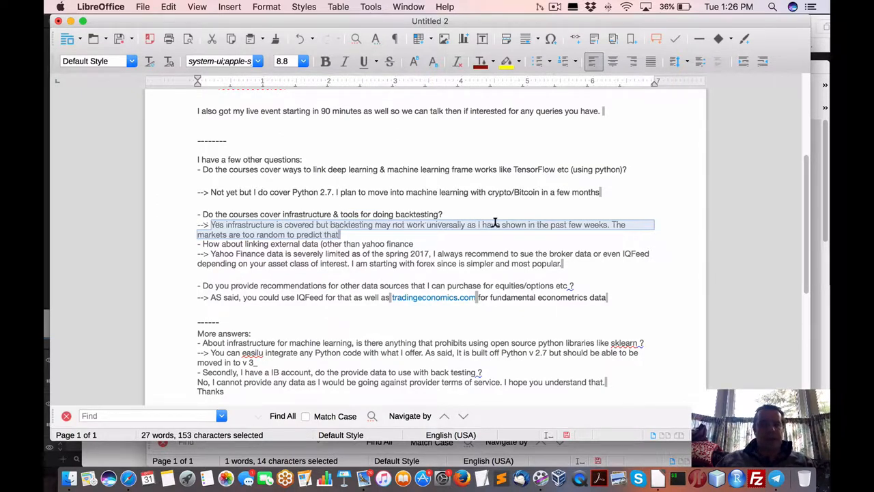
{"action": "left_click", "coordinate": [607, 224]}
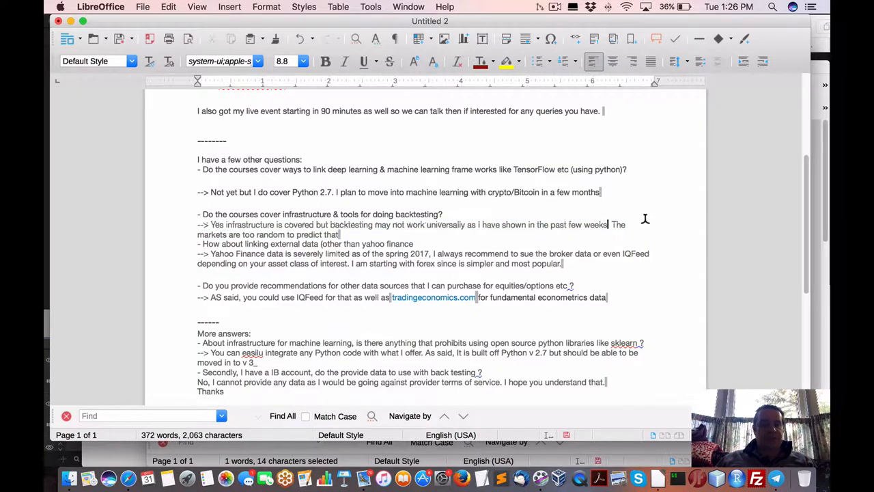
{"action": "type", "text": "."}
{"action": "left_click", "coordinate": [340, 233]}
{"action": "type", "text": "."}
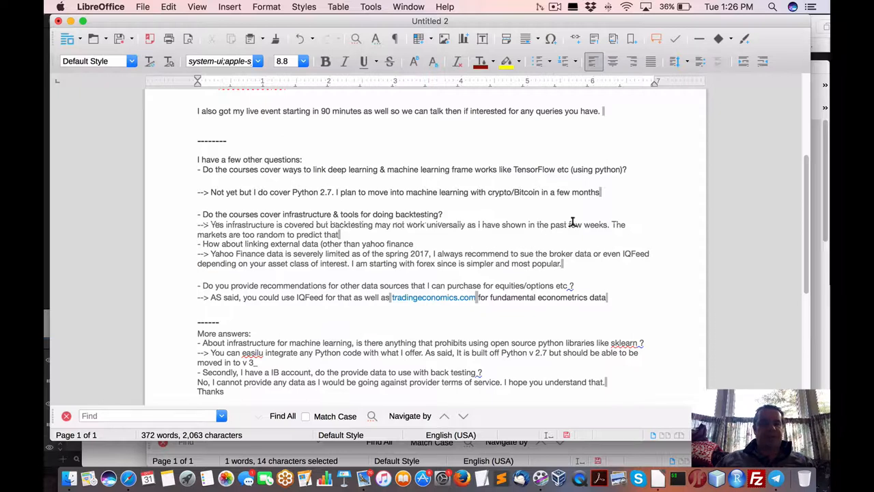
- Load youtube.com in a new Safari tab and show the QuantLabs channel's Videos section
{"action": "double_click", "coordinate": [351, 225]}
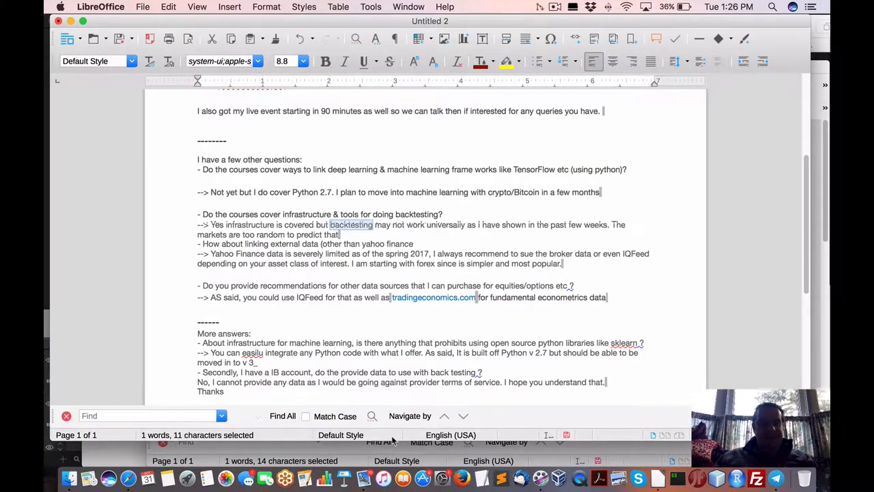
{"action": "left_click", "coordinate": [128, 478]}
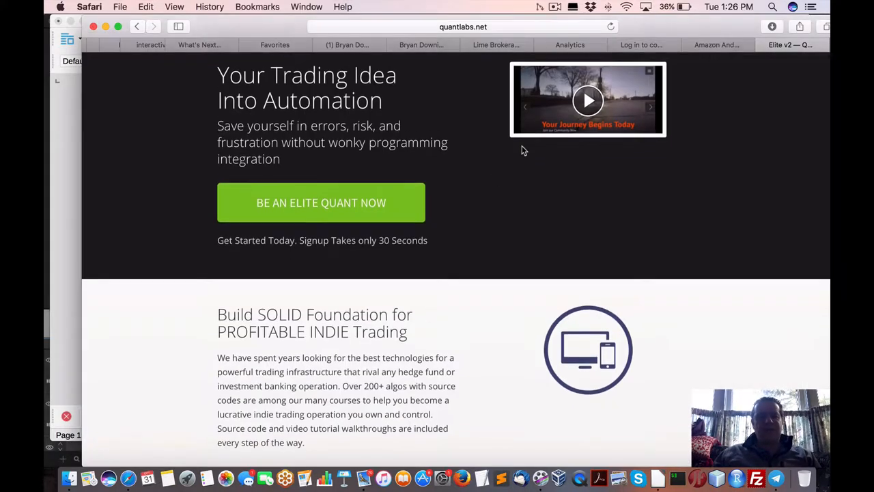
{"action": "key", "text": "super+t"}
{"action": "type", "text": "youtube.co"}
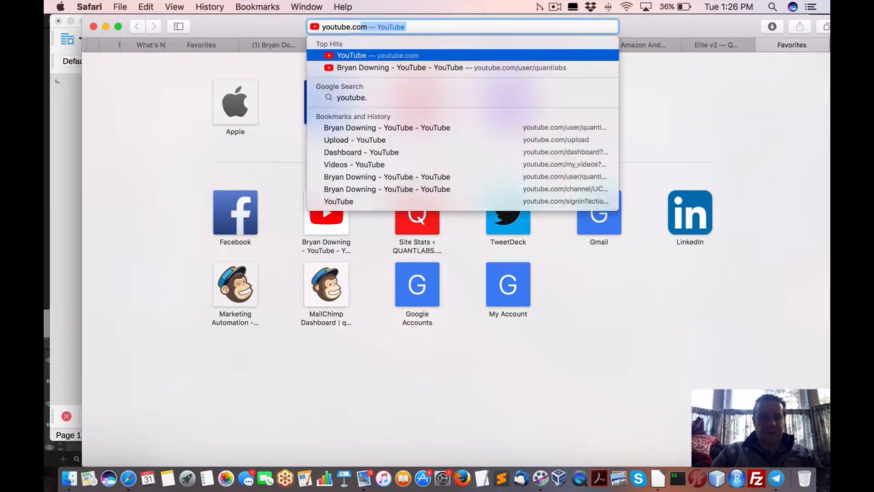
{"action": "type", "text": "m"}
{"action": "key", "text": "Return"}
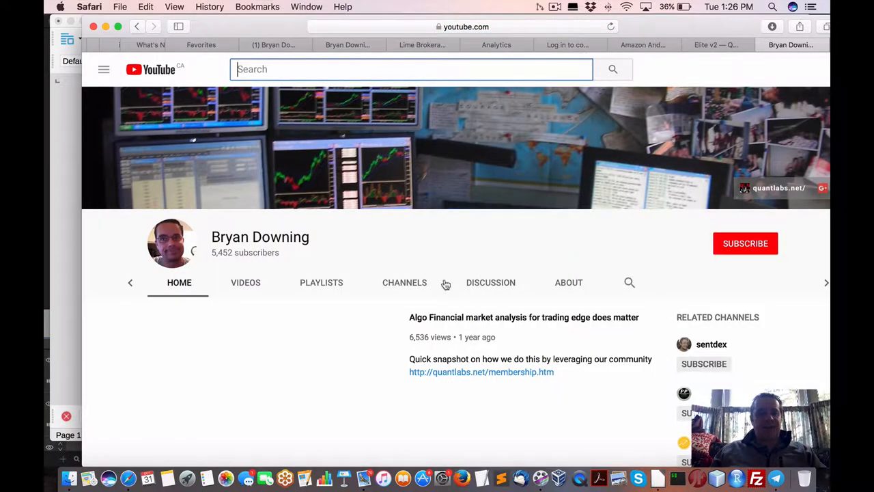
{"action": "left_click", "coordinate": [246, 283]}
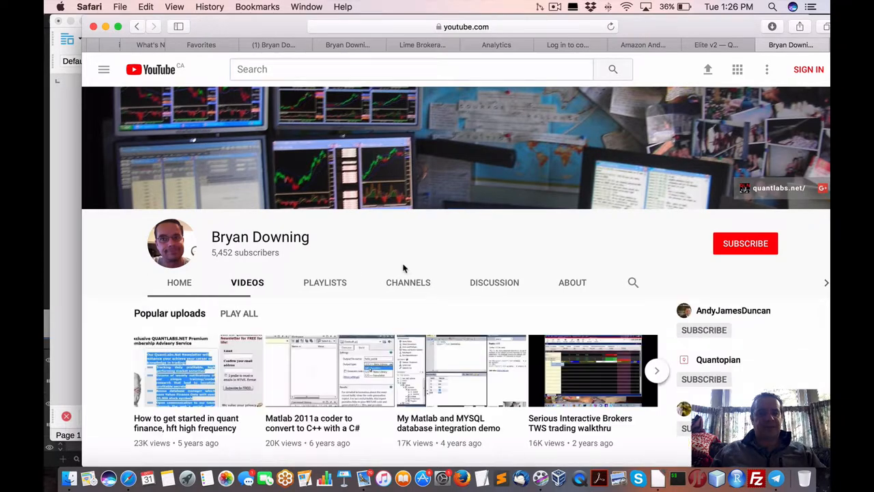
{"action": "scroll", "coordinate": [412, 268], "scroll_direction": "down", "scroll_amount": 3}
{"action": "scroll", "coordinate": [412, 268], "scroll_direction": "down", "scroll_amount": 3}
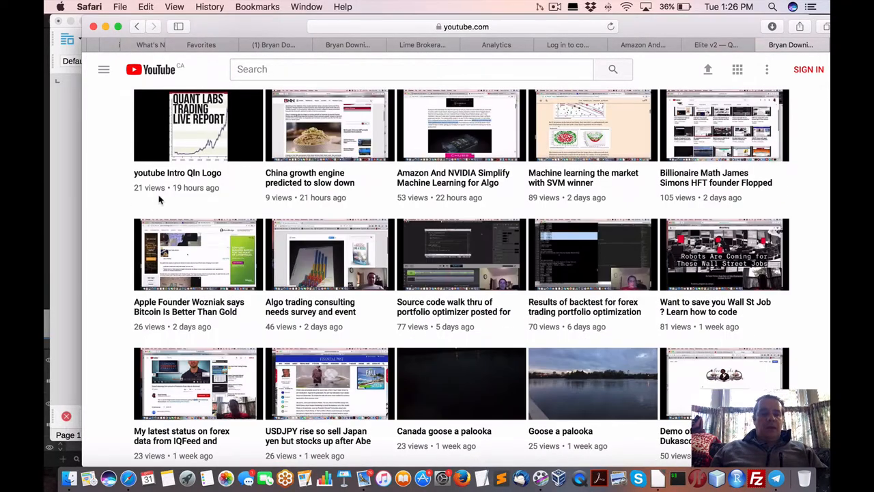
{"action": "scroll", "coordinate": [266, 226], "scroll_direction": "up", "scroll_amount": 3}
{"action": "scroll", "coordinate": [432, 260], "scroll_direction": "up", "scroll_amount": 4}
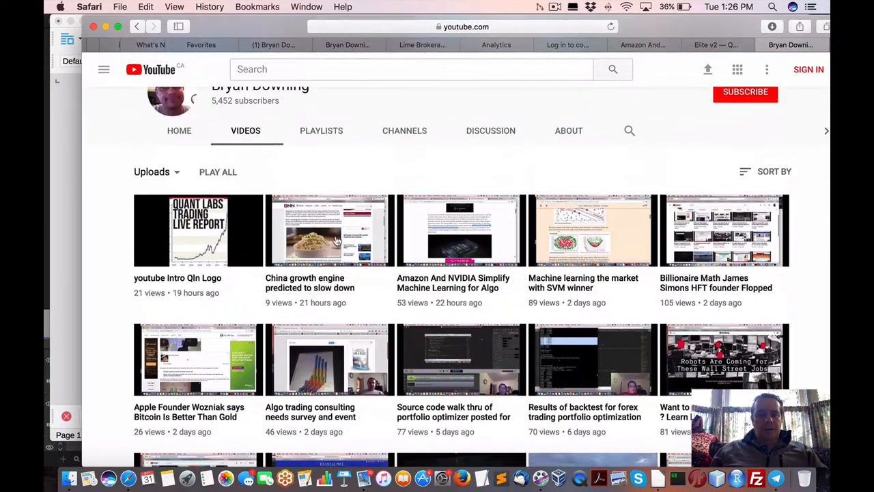
{"action": "scroll", "coordinate": [435, 261], "scroll_direction": "down", "scroll_amount": 1}
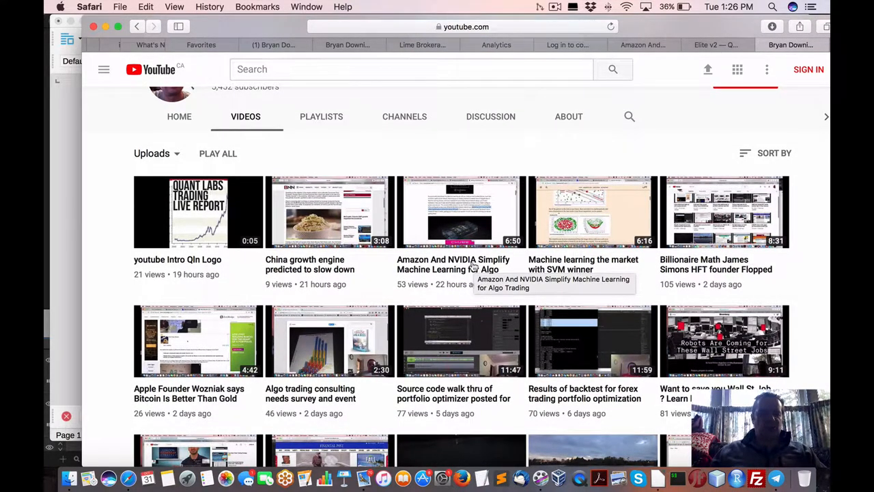
{"action": "scroll", "coordinate": [473, 267], "scroll_direction": "down", "scroll_amount": 1}
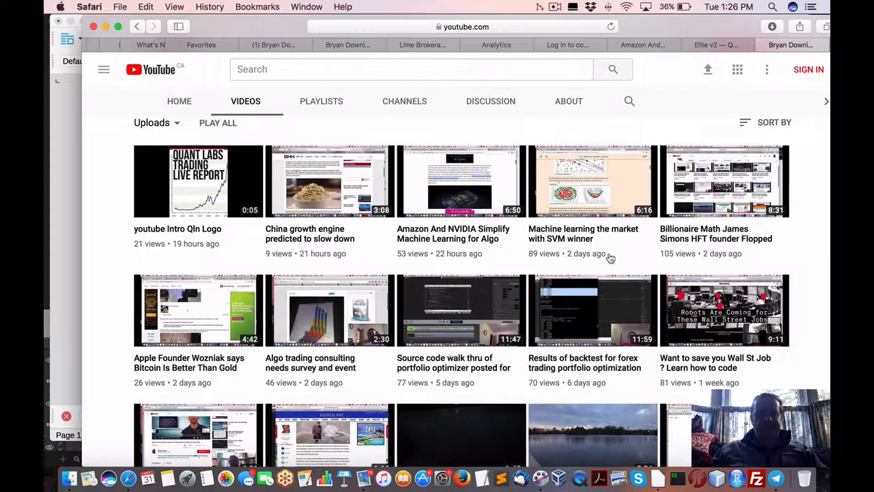
{"action": "scroll", "coordinate": [609, 257], "scroll_direction": "down", "scroll_amount": 3}
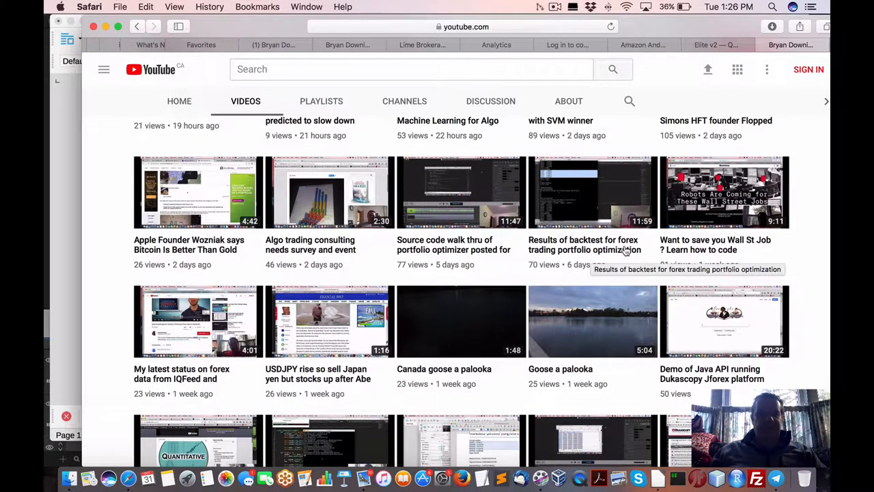
{"action": "scroll", "coordinate": [595, 253], "scroll_direction": "down", "scroll_amount": 1}
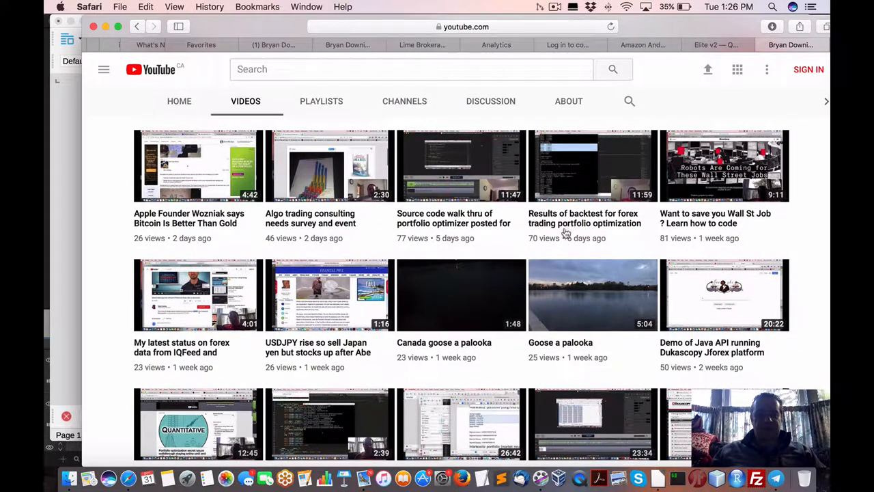
{"action": "scroll", "coordinate": [363, 362], "scroll_direction": "down", "scroll_amount": 2}
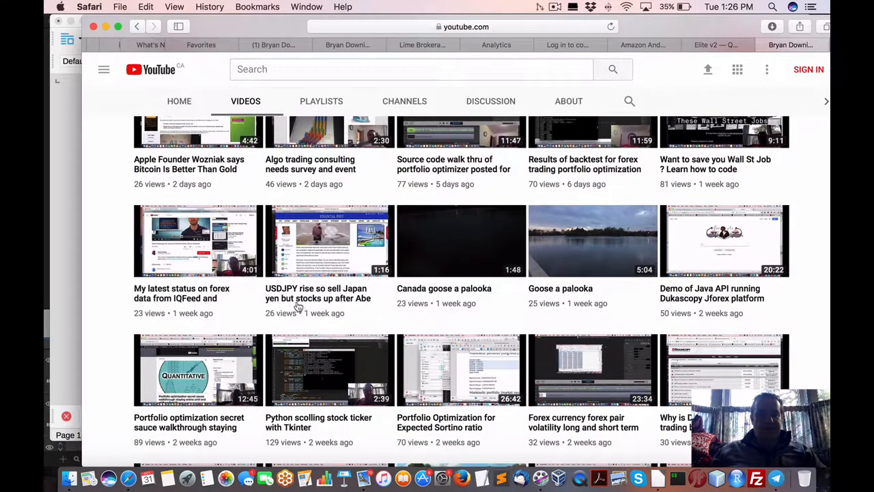
{"action": "mouse_move", "coordinate": [461, 334]}
{"action": "scroll", "coordinate": [428, 343], "scroll_direction": "down", "scroll_amount": 1}
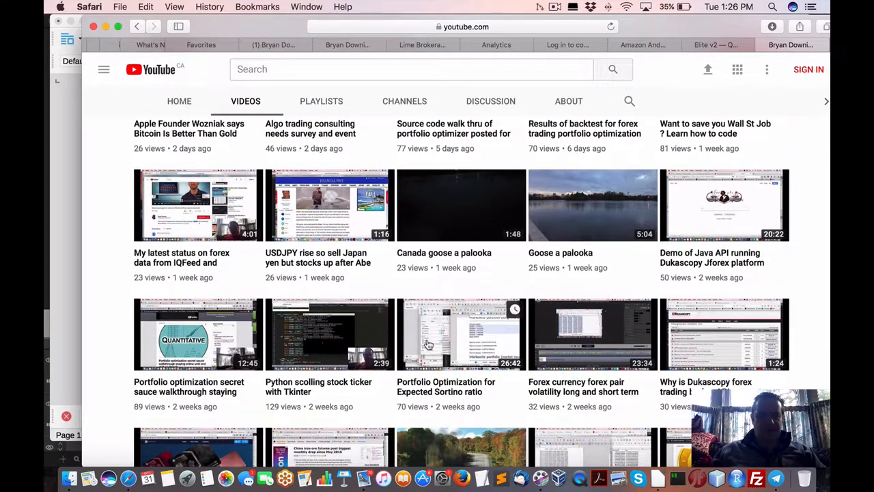
{"action": "scroll", "coordinate": [428, 344], "scroll_direction": "up", "scroll_amount": 2}
{"action": "scroll", "coordinate": [437, 375], "scroll_direction": "up", "scroll_amount": 2}
{"action": "scroll", "coordinate": [438, 385], "scroll_direction": "up", "scroll_amount": 1}
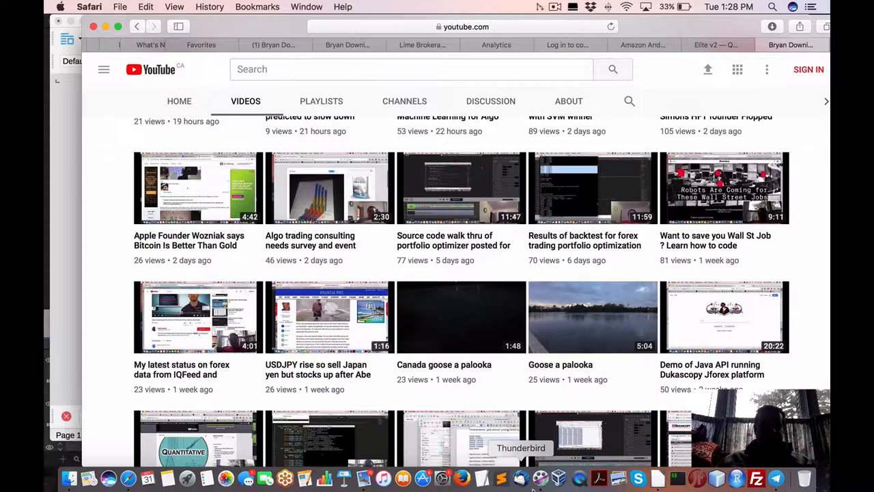
- Back in the Q&A document, highlight the question about linking external Yahoo Finance data
{"action": "left_click", "coordinate": [658, 478]}
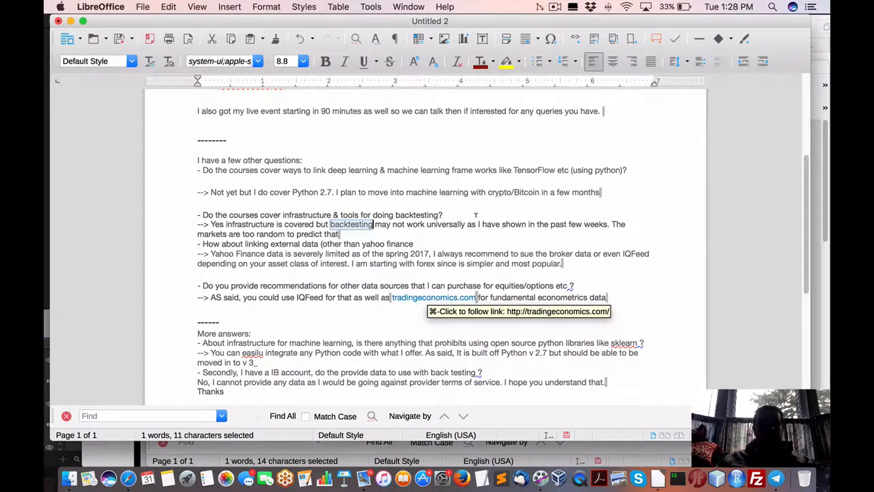
{"action": "left_click", "coordinate": [506, 206]}
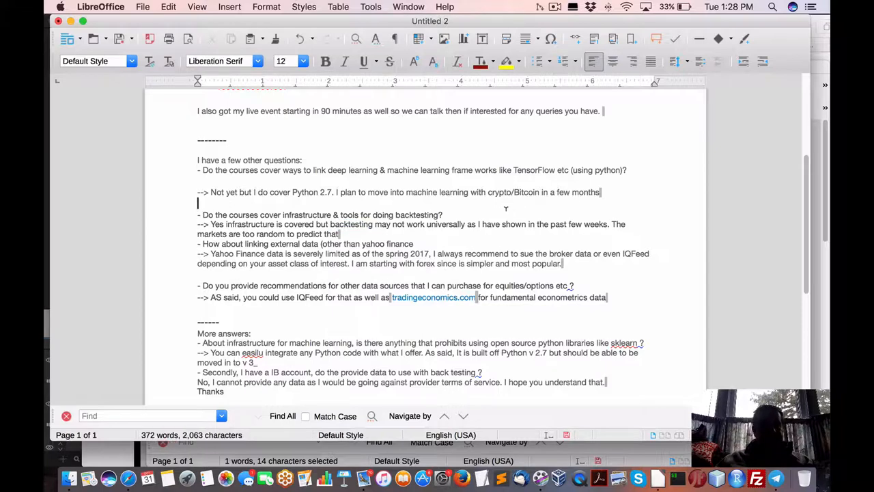
{"action": "left_click", "coordinate": [414, 243]}
{"action": "left_click_drag", "start_coordinate": [415, 243], "coordinate": [202, 243]}
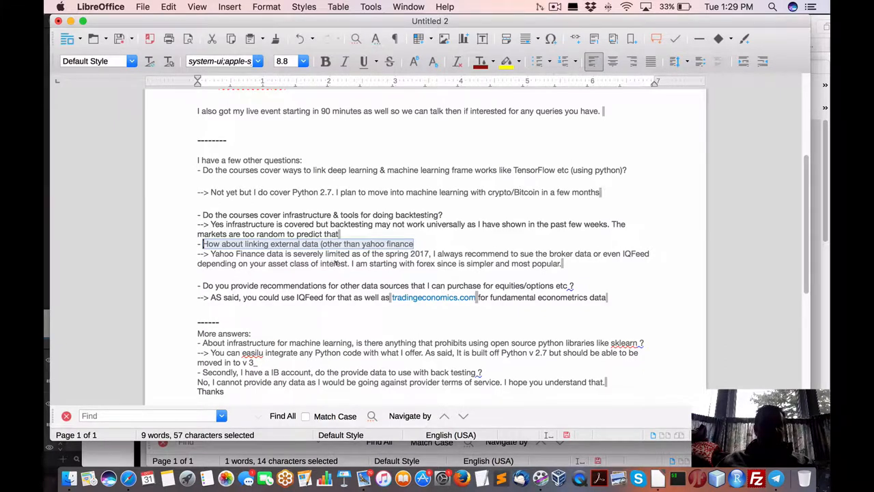
- Highlight the answer on Yahoo Finance's spring 2017 limitation and the broker-data recommendation
{"action": "left_click_drag", "start_coordinate": [210, 253], "coordinate": [351, 253]}
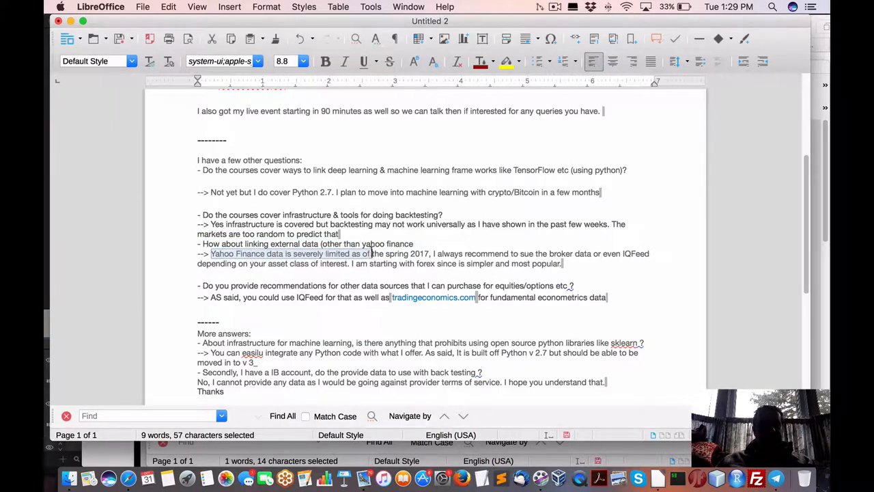
{"action": "left_click_drag", "start_coordinate": [351, 253], "coordinate": [433, 252]}
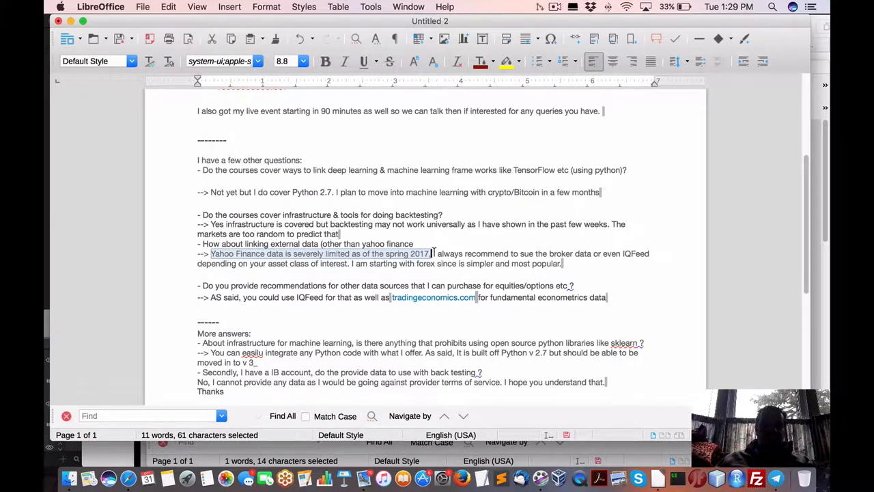
{"action": "left_click_drag", "start_coordinate": [433, 253], "coordinate": [595, 254]}
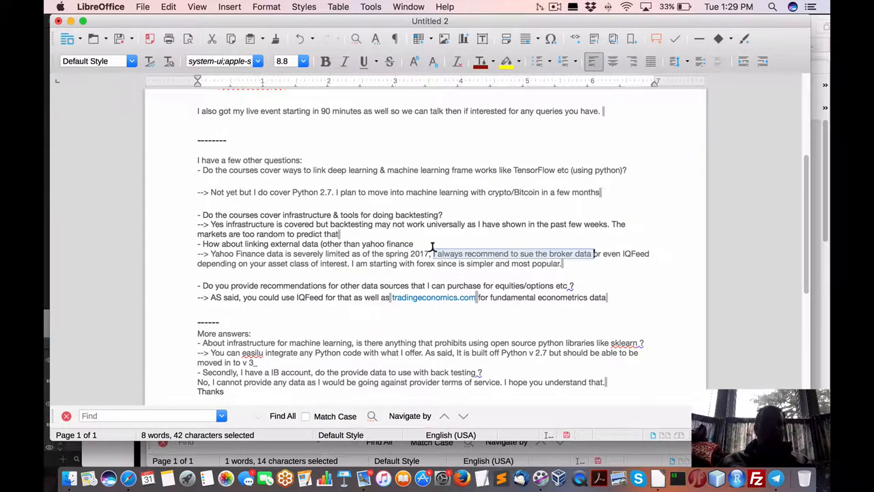
- Search the YouTube channel's videos for 'limit', surfacing the Dukascopy historical forex data video
{"action": "left_click", "coordinate": [129, 480]}
{"action": "scroll", "coordinate": [491, 326], "scroll_direction": "down", "scroll_amount": 3}
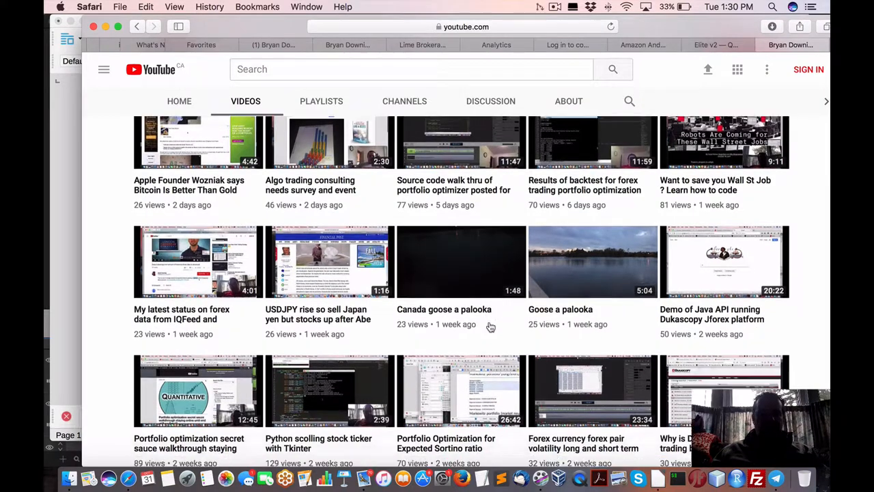
{"action": "scroll", "coordinate": [491, 327], "scroll_direction": "down", "scroll_amount": 3}
{"action": "scroll", "coordinate": [486, 295], "scroll_direction": "up", "scroll_amount": 4}
{"action": "scroll", "coordinate": [487, 295], "scroll_direction": "up", "scroll_amount": 10}
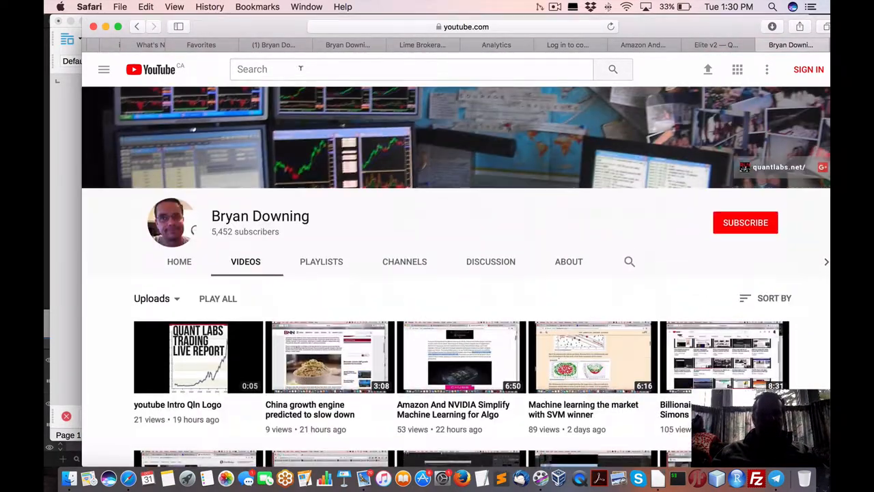
{"action": "left_click", "coordinate": [301, 69]}
{"action": "left_click", "coordinate": [630, 262]}
{"action": "type", "text": "limit"}
{"action": "key", "text": "Return"}
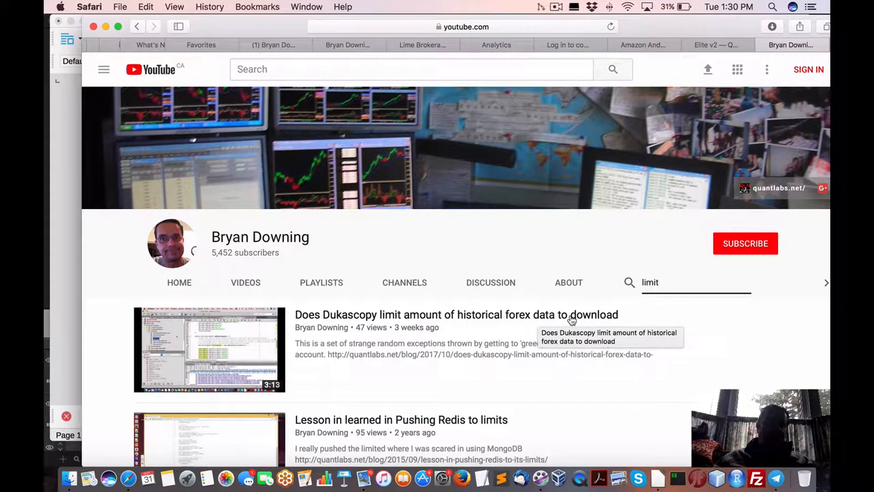
- In the Yahoo Finance answer, re-highlight the broker-data recommendation and the phrase 'even IQFeed'
{"action": "left_click", "coordinate": [659, 480]}
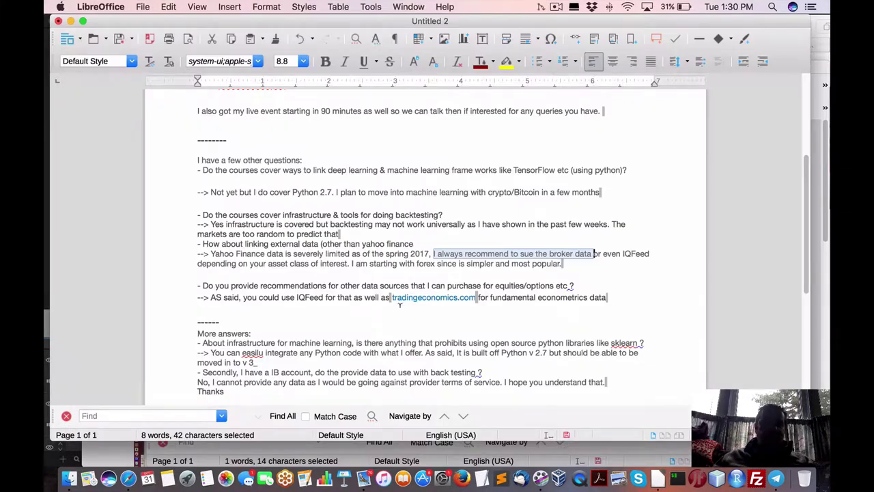
{"action": "left_click", "coordinate": [586, 262]}
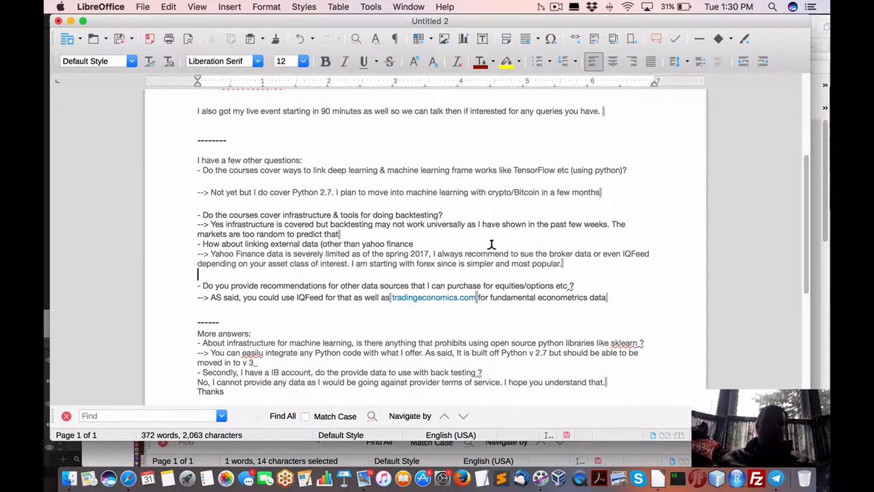
{"action": "left_click_drag", "start_coordinate": [432, 254], "coordinate": [588, 253]}
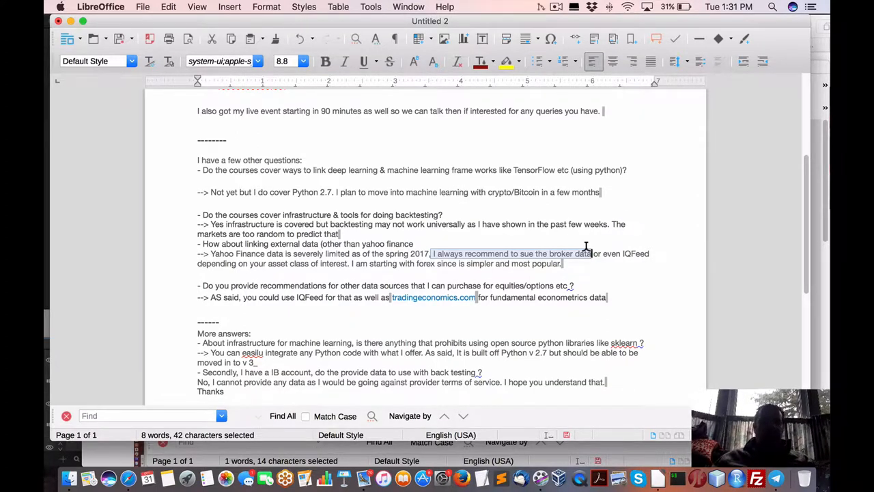
{"action": "left_click_drag", "start_coordinate": [603, 254], "coordinate": [660, 250]}
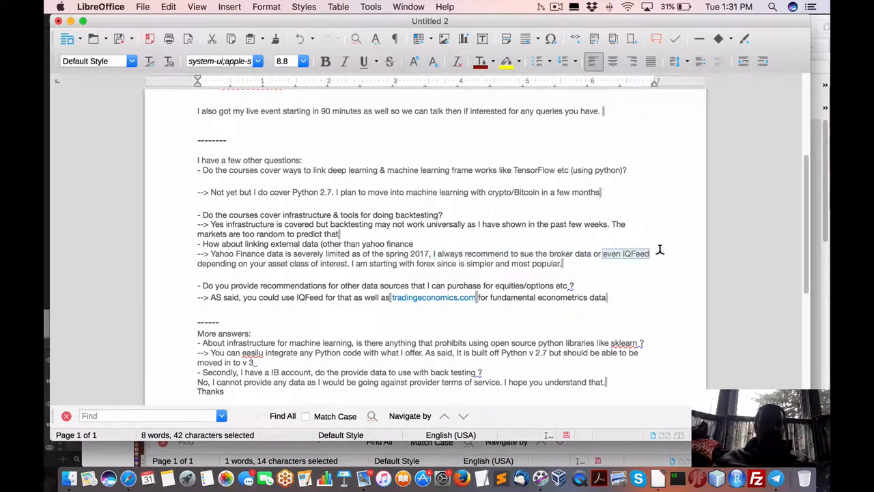
{"action": "left_click_drag", "start_coordinate": [659, 254], "coordinate": [650, 253]}
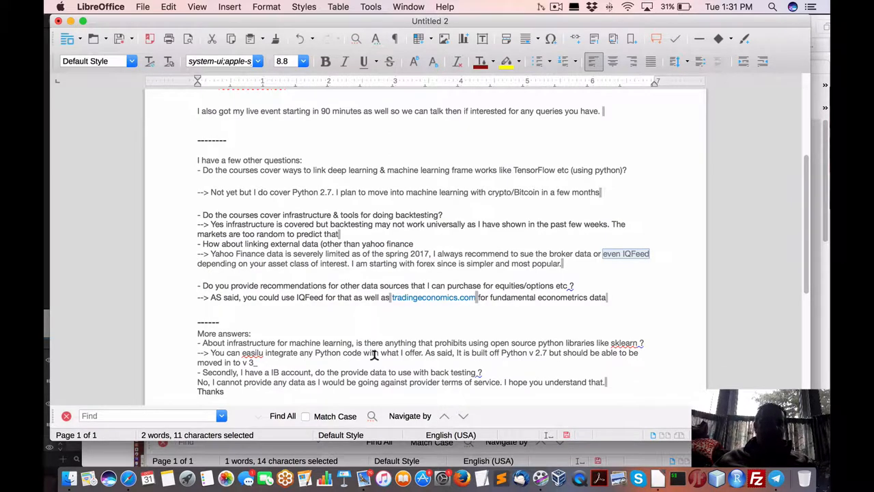
- From the channel's Playlists, start the IQFeed playlist's first video and pause the ad
{"action": "left_click", "coordinate": [128, 478]}
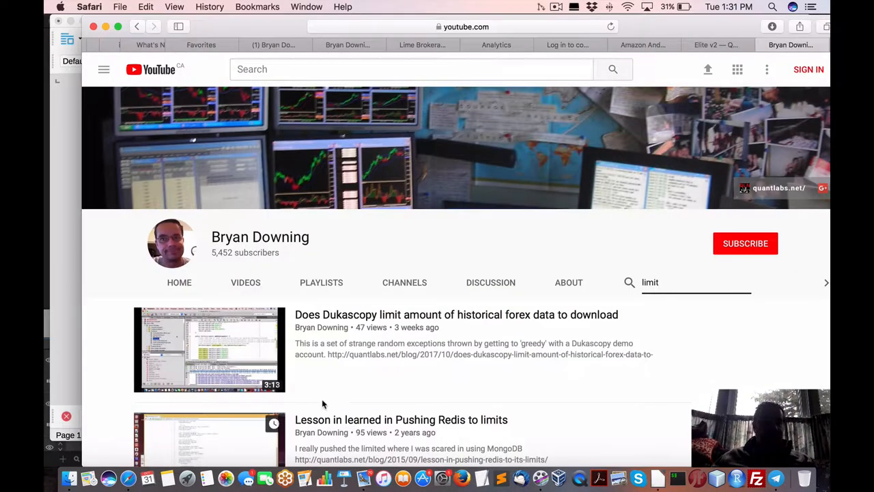
{"action": "left_click", "coordinate": [321, 282]}
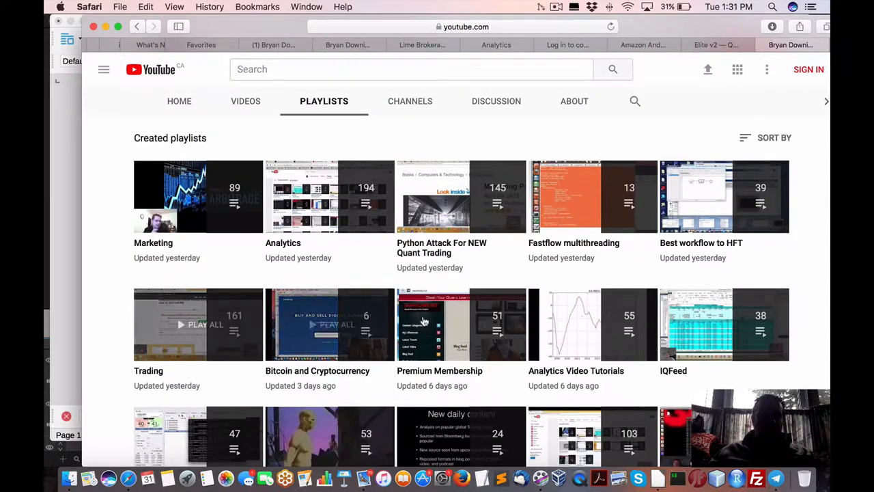
{"action": "left_click", "coordinate": [674, 371]}
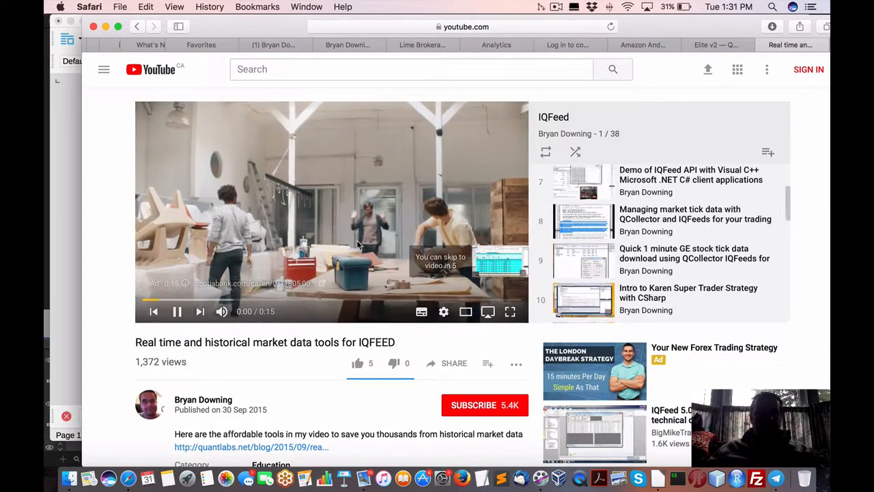
{"action": "scroll", "coordinate": [673, 227], "scroll_direction": "down", "scroll_amount": 3}
{"action": "scroll", "coordinate": [410, 274], "scroll_direction": "down", "scroll_amount": 2}
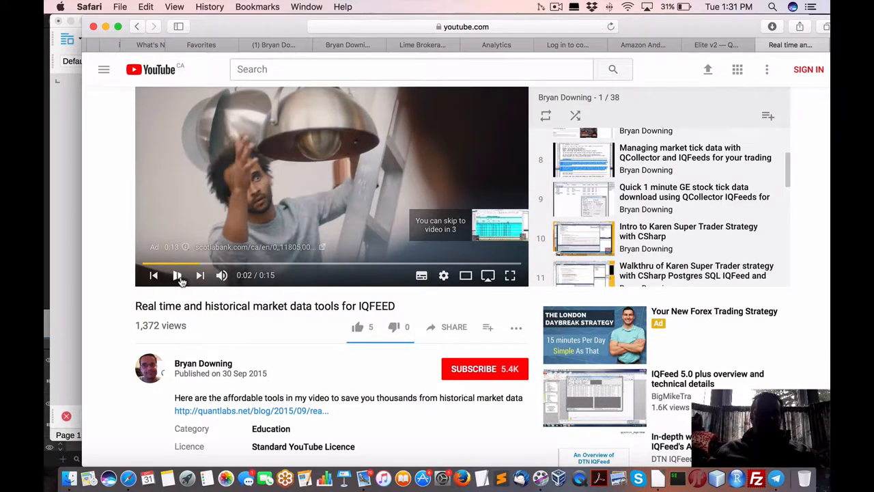
{"action": "left_click", "coordinate": [177, 276]}
{"action": "scroll", "coordinate": [681, 231], "scroll_direction": "down", "scroll_amount": 10}
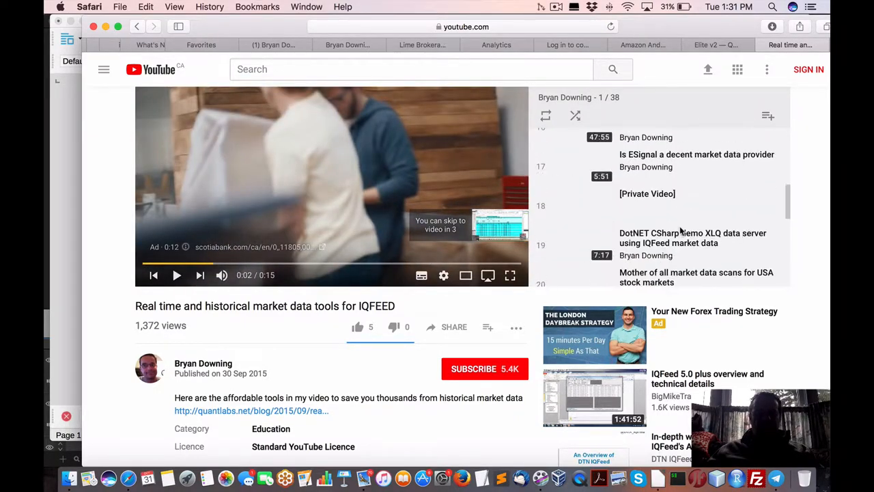
{"action": "scroll", "coordinate": [681, 231], "scroll_direction": "down", "scroll_amount": 10}
{"action": "scroll", "coordinate": [681, 231], "scroll_direction": "up", "scroll_amount": 8}
{"action": "scroll", "coordinate": [681, 231], "scroll_direction": "up", "scroll_amount": 8}
{"action": "scroll", "coordinate": [681, 231], "scroll_direction": "up", "scroll_amount": 8}
{"action": "scroll", "coordinate": [681, 231], "scroll_direction": "up", "scroll_amount": 6}
{"action": "scroll", "coordinate": [681, 231], "scroll_direction": "up", "scroll_amount": 6}
{"action": "scroll", "coordinate": [693, 218], "scroll_direction": "up", "scroll_amount": 2}
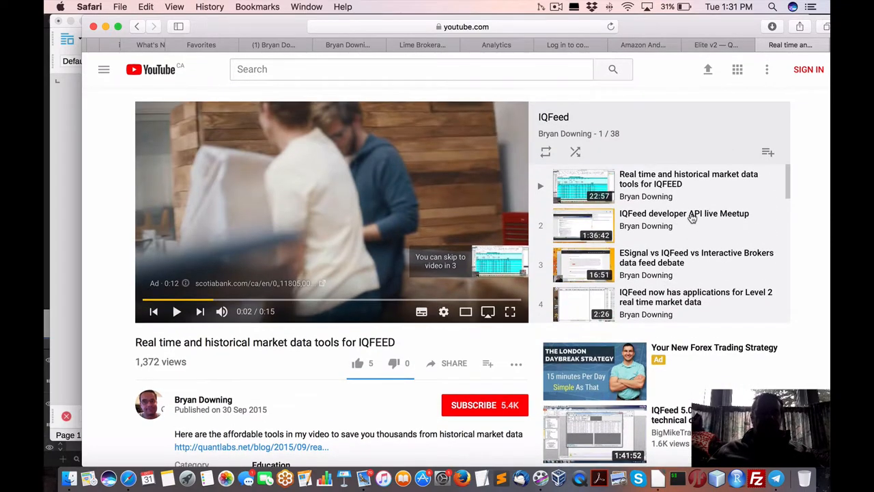
{"action": "scroll", "coordinate": [693, 217], "scroll_direction": "down", "scroll_amount": 8}
{"action": "scroll", "coordinate": [693, 225], "scroll_direction": "down", "scroll_amount": 8}
{"action": "scroll", "coordinate": [693, 239], "scroll_direction": "down", "scroll_amount": 8}
{"action": "scroll", "coordinate": [694, 254], "scroll_direction": "up", "scroll_amount": 6}
{"action": "scroll", "coordinate": [695, 254], "scroll_direction": "down", "scroll_amount": 3}
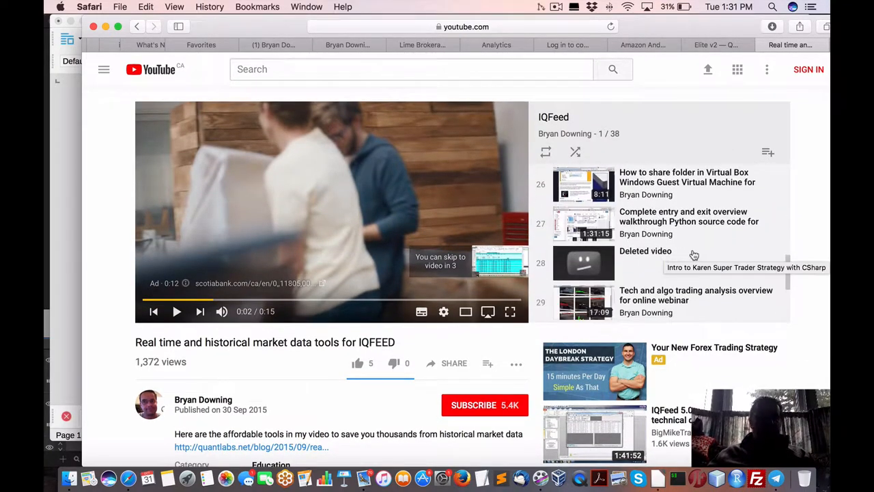
{"action": "scroll", "coordinate": [692, 255], "scroll_direction": "down", "scroll_amount": 3}
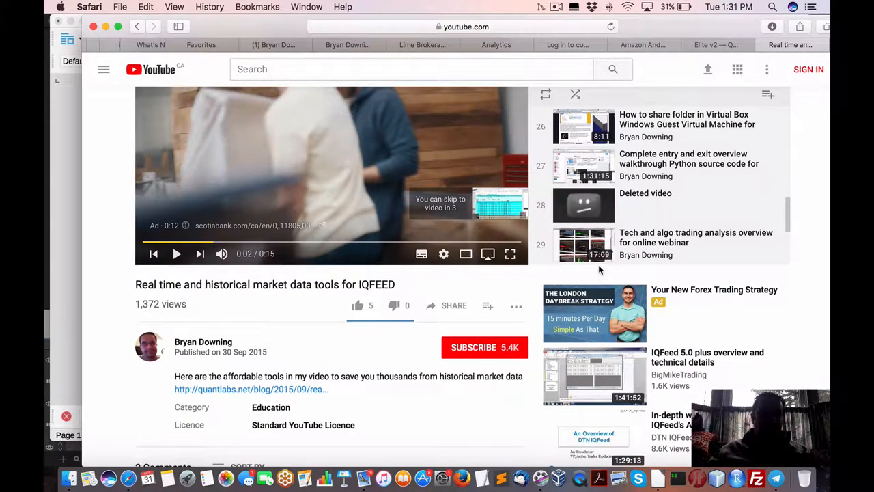
{"action": "mouse_move", "coordinate": [585, 301]}
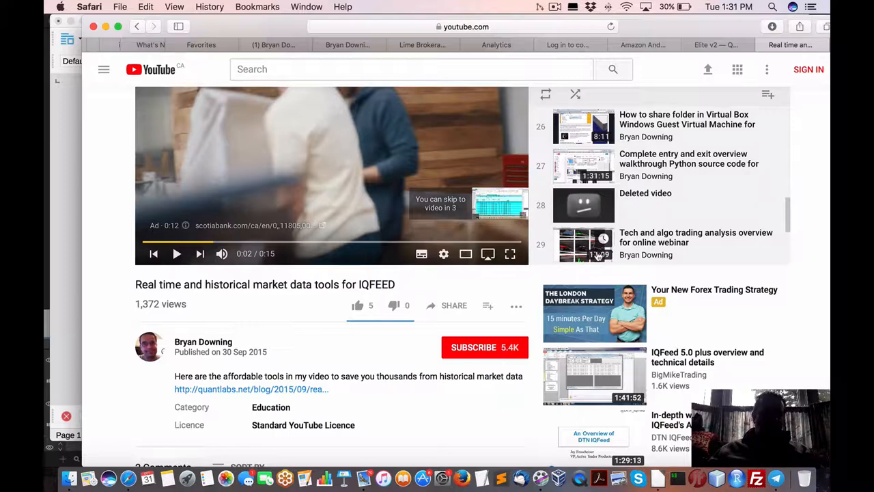
{"action": "scroll", "coordinate": [599, 255], "scroll_direction": "down", "scroll_amount": 2}
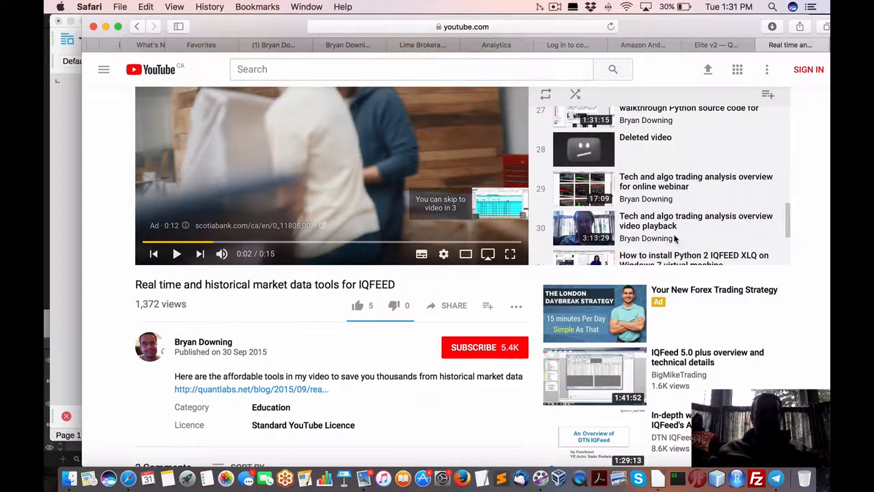
{"action": "scroll", "coordinate": [696, 229], "scroll_direction": "up", "scroll_amount": 4}
{"action": "scroll", "coordinate": [696, 229], "scroll_direction": "up", "scroll_amount": 4}
{"action": "scroll", "coordinate": [697, 230], "scroll_direction": "up", "scroll_amount": 4}
{"action": "scroll", "coordinate": [699, 222], "scroll_direction": "up", "scroll_amount": 4}
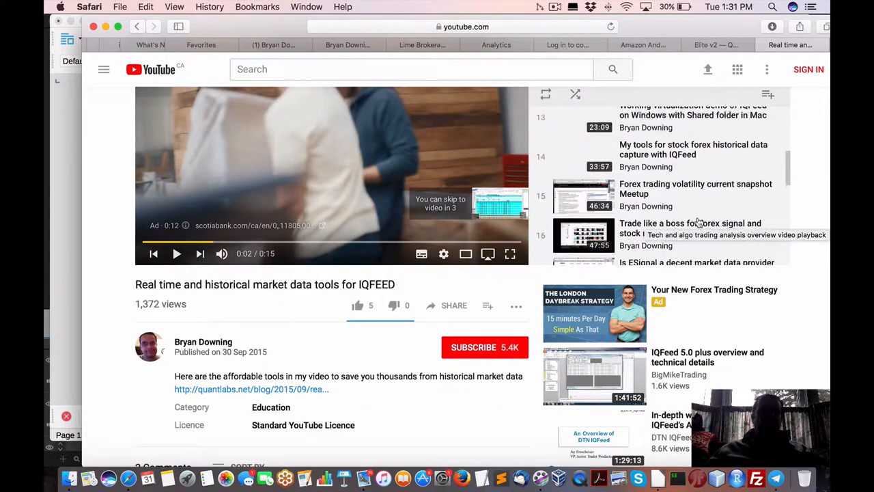
{"action": "scroll", "coordinate": [699, 222], "scroll_direction": "up", "scroll_amount": 3}
{"action": "scroll", "coordinate": [699, 222], "scroll_direction": "up", "scroll_amount": 3}
{"action": "scroll", "coordinate": [699, 222], "scroll_direction": "up", "scroll_amount": 3}
{"action": "scroll", "coordinate": [699, 222], "scroll_direction": "up", "scroll_amount": 3}
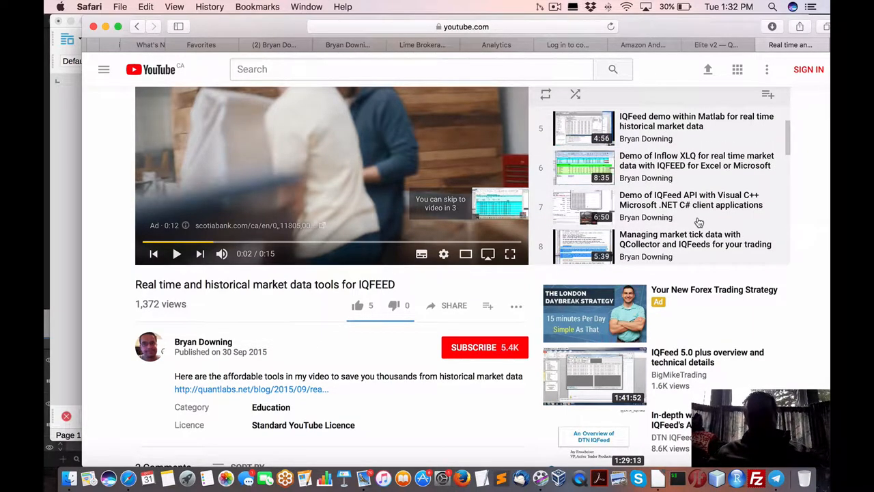
{"action": "scroll", "coordinate": [635, 224], "scroll_direction": "up", "scroll_amount": 2}
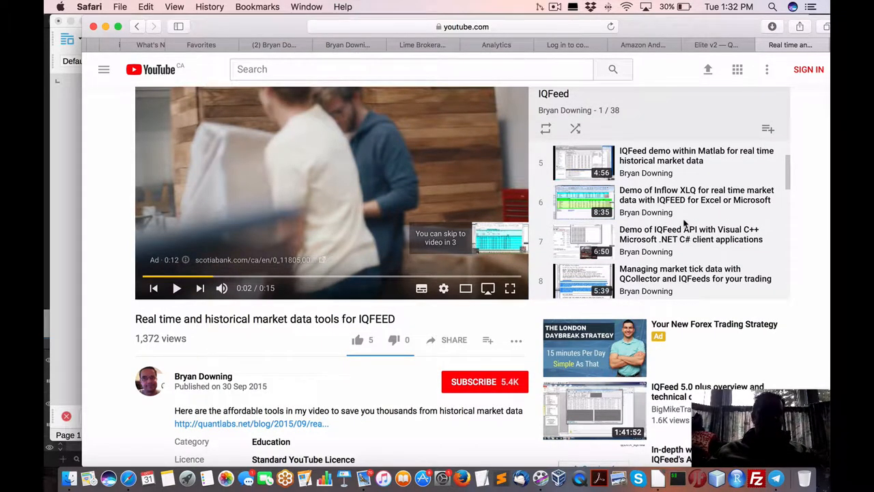
- Highlight the IQFeed phrase and the question about other equities/options data sources
{"action": "left_click", "coordinate": [654, 478]}
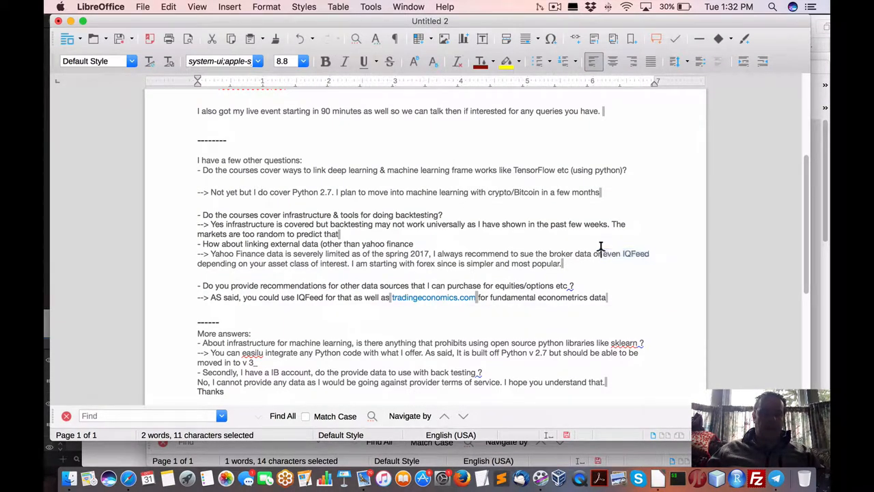
{"action": "left_click_drag", "start_coordinate": [653, 250], "coordinate": [649, 252]}
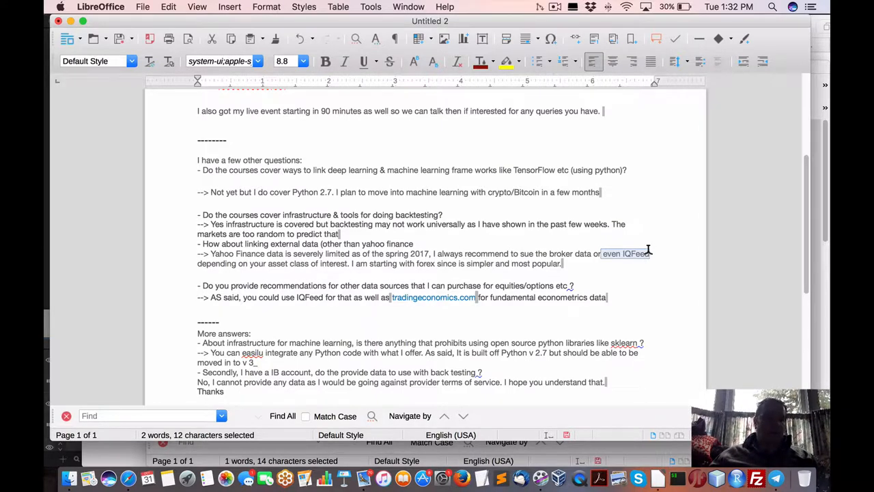
{"action": "scroll", "coordinate": [610, 287], "scroll_direction": "down", "scroll_amount": 3}
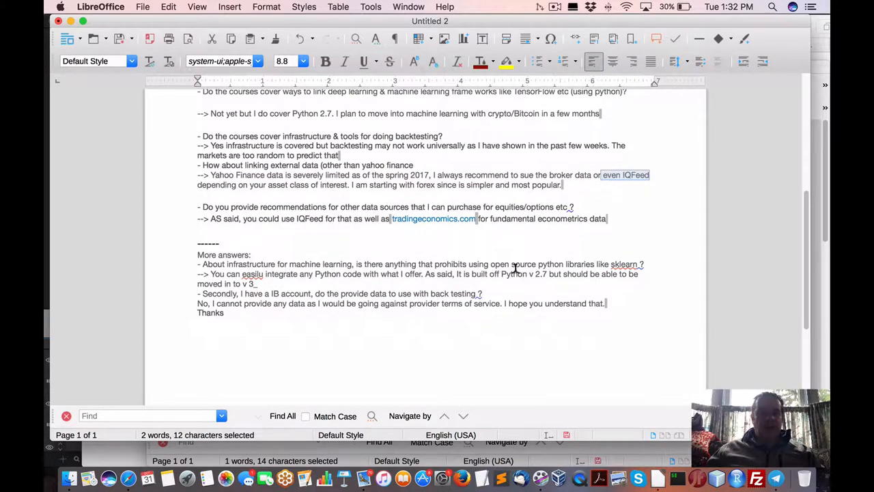
{"action": "left_click_drag", "start_coordinate": [202, 206], "coordinate": [572, 206]}
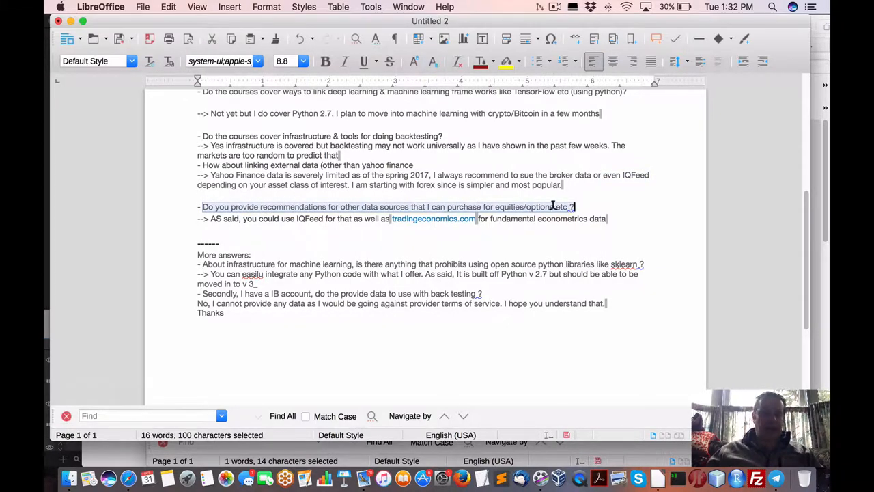
{"action": "left_click", "coordinate": [410, 230]}
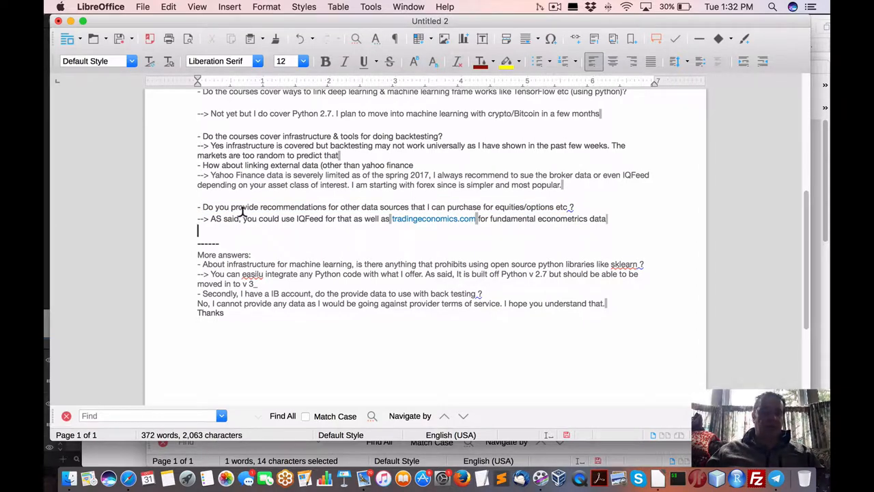
{"action": "left_click_drag", "start_coordinate": [243, 219], "coordinate": [324, 219]}
{"action": "scroll", "coordinate": [393, 222], "scroll_direction": "down", "scroll_amount": 2}
{"action": "scroll", "coordinate": [393, 222], "scroll_direction": "down", "scroll_amount": 1}
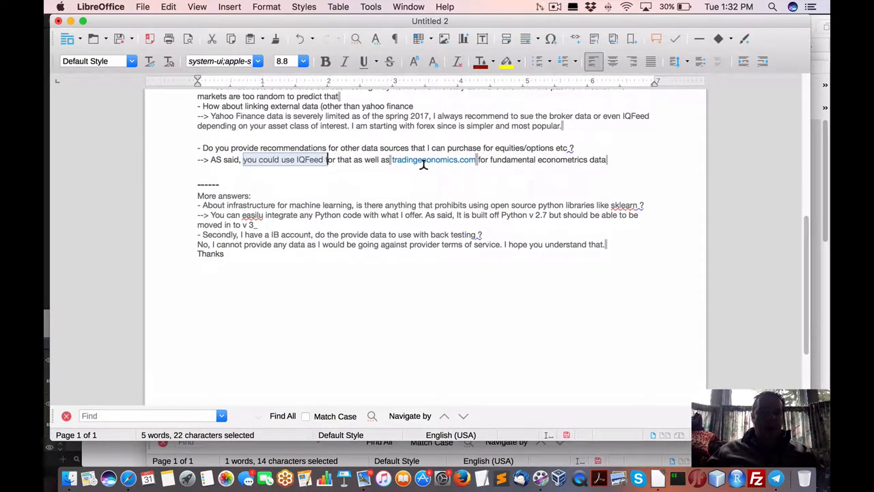
- Select the tradingeconomics.com link text in the data-source answer
{"action": "left_click", "coordinate": [420, 179]}
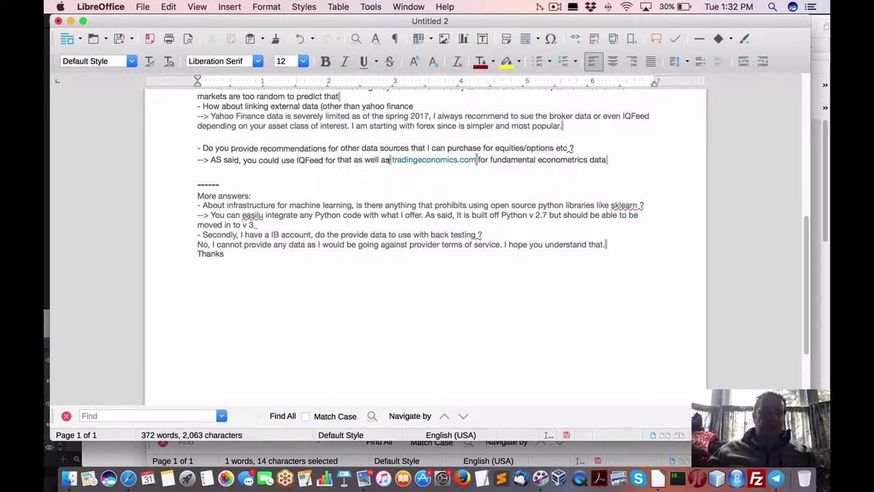
{"action": "left_click", "coordinate": [421, 160]}
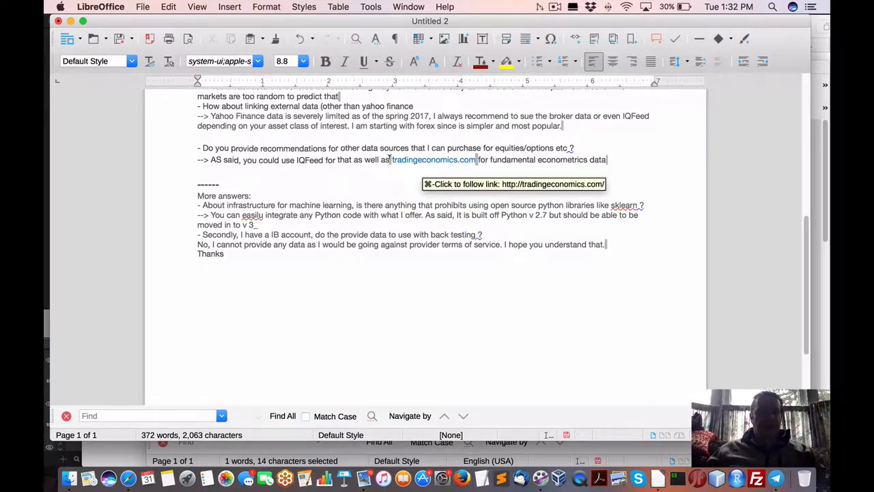
{"action": "left_click_drag", "start_coordinate": [391, 159], "coordinate": [476, 159]}
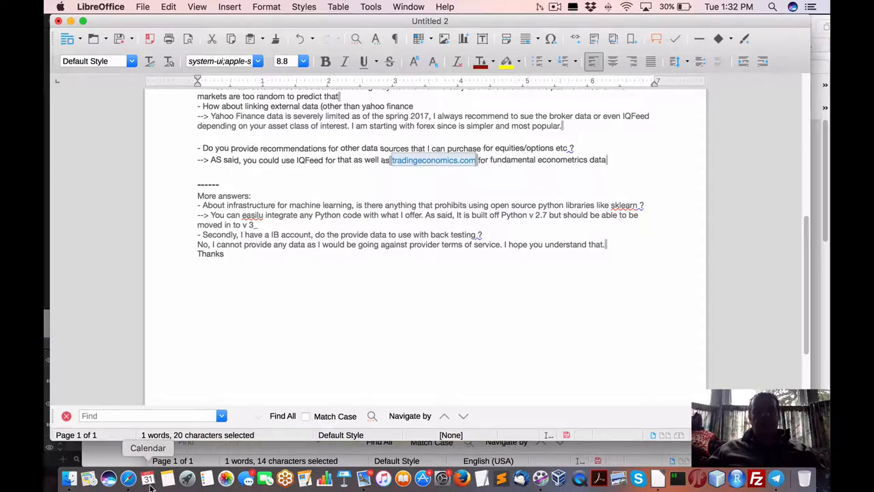
- Bring Safari forward and look through the other open tabs
{"action": "left_click", "coordinate": [129, 478]}
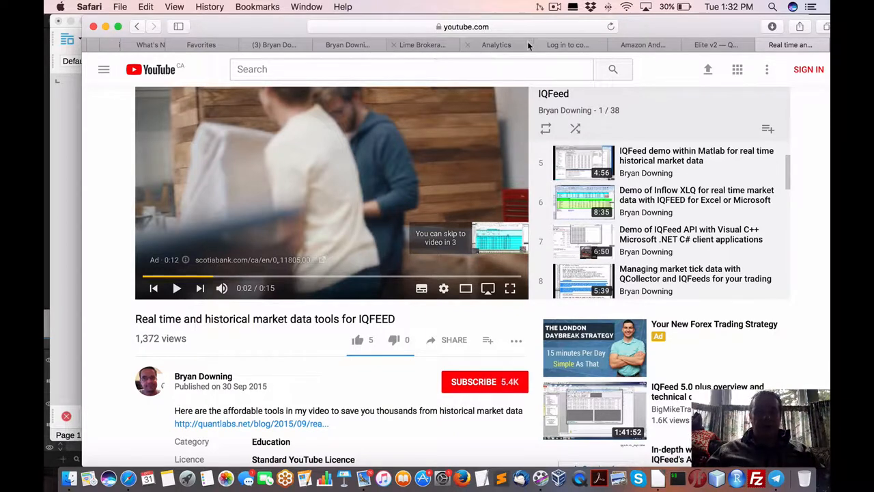
{"action": "scroll", "coordinate": [136, 45], "scroll_direction": "left", "scroll_amount": 5}
{"action": "left_click", "coordinate": [169, 43]}
{"action": "left_click", "coordinate": [241, 43]}
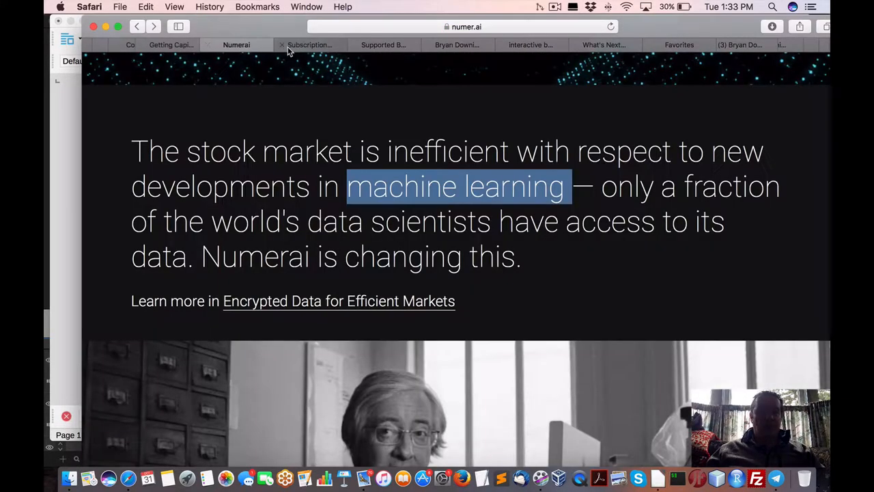
{"action": "left_click", "coordinate": [309, 45]}
- Load quantlabs.net in a new tab, show its Courses page, then return to the Q&A document
{"action": "key", "text": "super+t"}
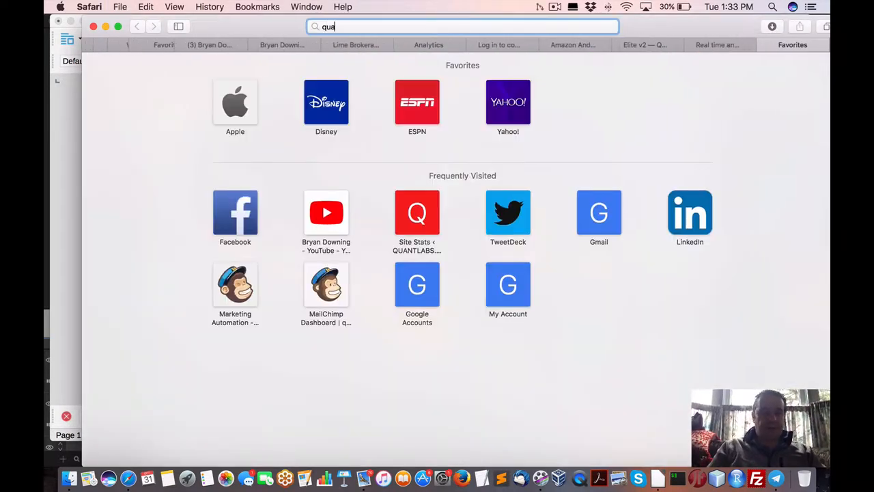
{"action": "type", "text": "quantlabs.net"}
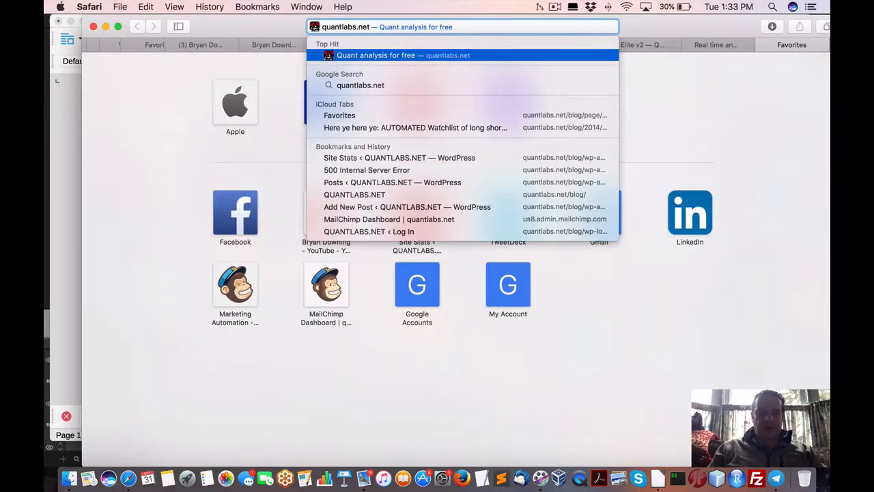
{"action": "key", "text": "Return"}
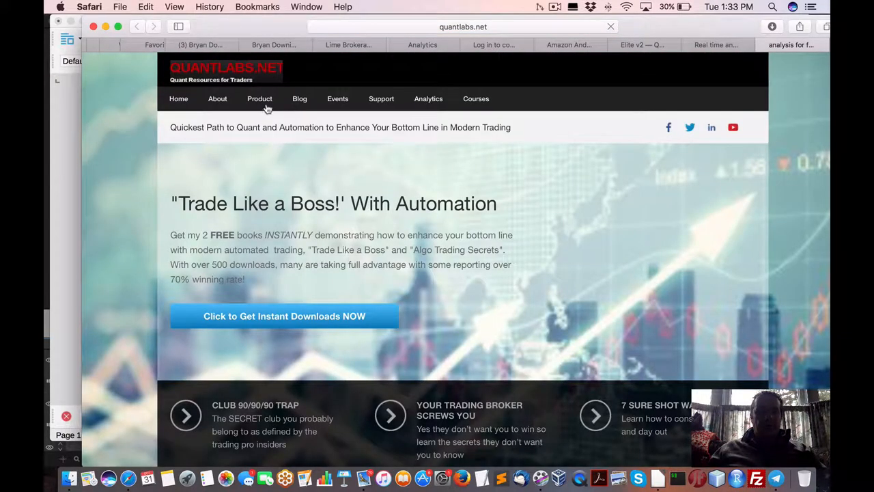
{"action": "left_click", "coordinate": [263, 103]}
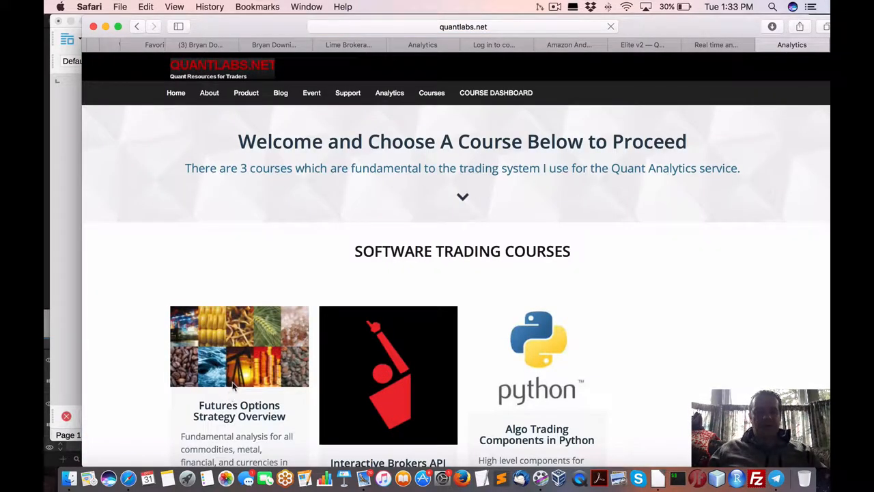
{"action": "scroll", "coordinate": [230, 393], "scroll_direction": "down", "scroll_amount": 5}
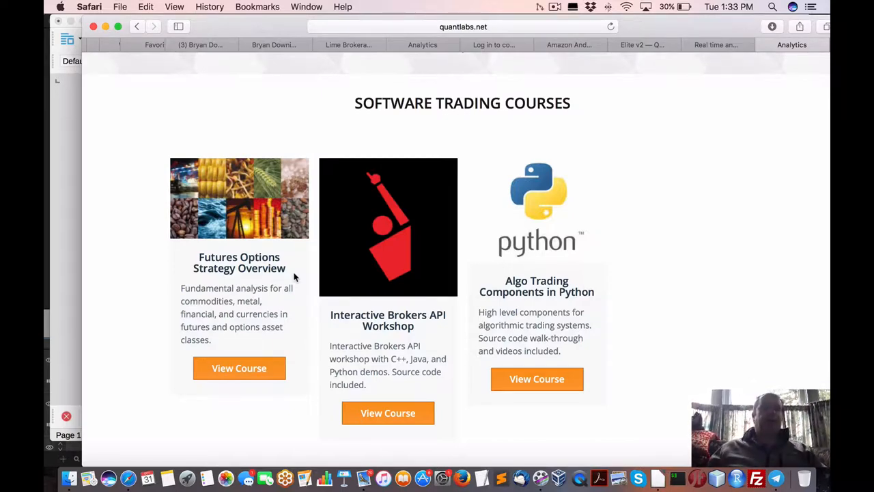
{"action": "left_click", "coordinate": [658, 478]}
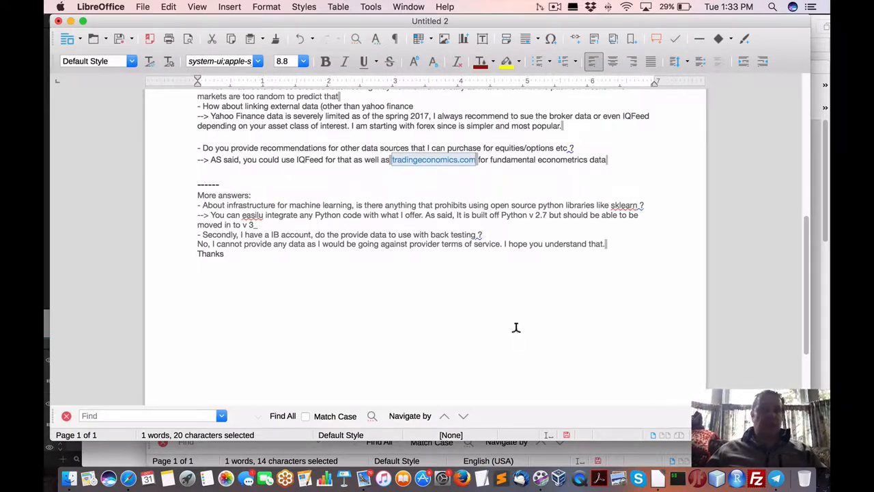
{"action": "scroll", "coordinate": [516, 332], "scroll_direction": "up", "scroll_amount": 5}
{"action": "scroll", "coordinate": [516, 332], "scroll_direction": "up", "scroll_amount": 5}
{"action": "scroll", "coordinate": [516, 331], "scroll_direction": "up", "scroll_amount": 3}
{"action": "scroll", "coordinate": [515, 331], "scroll_direction": "down", "scroll_amount": 4}
{"action": "scroll", "coordinate": [515, 331], "scroll_direction": "down", "scroll_amount": 4}
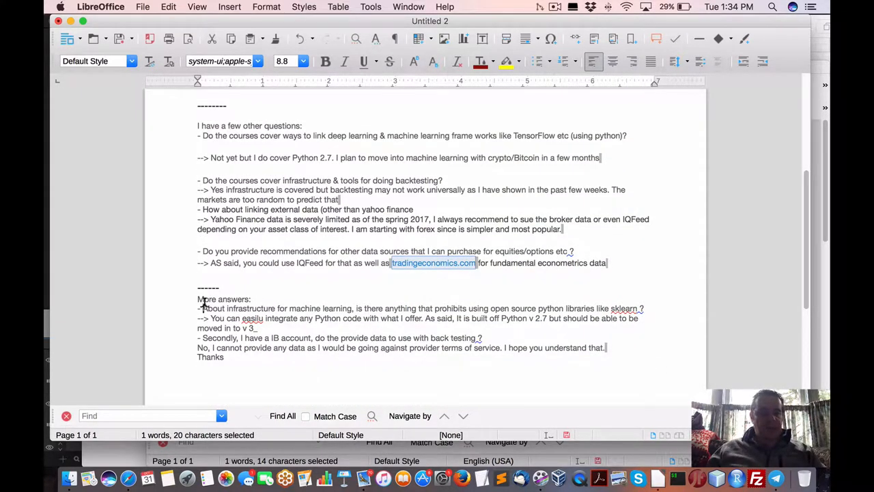
{"action": "left_click_drag", "start_coordinate": [203, 308], "coordinate": [432, 315]}
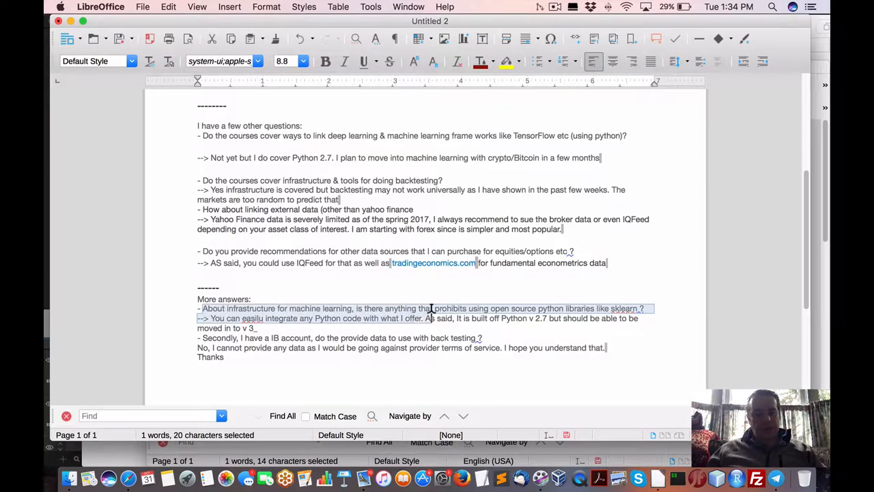
{"action": "left_click_drag", "start_coordinate": [432, 316], "coordinate": [647, 308]}
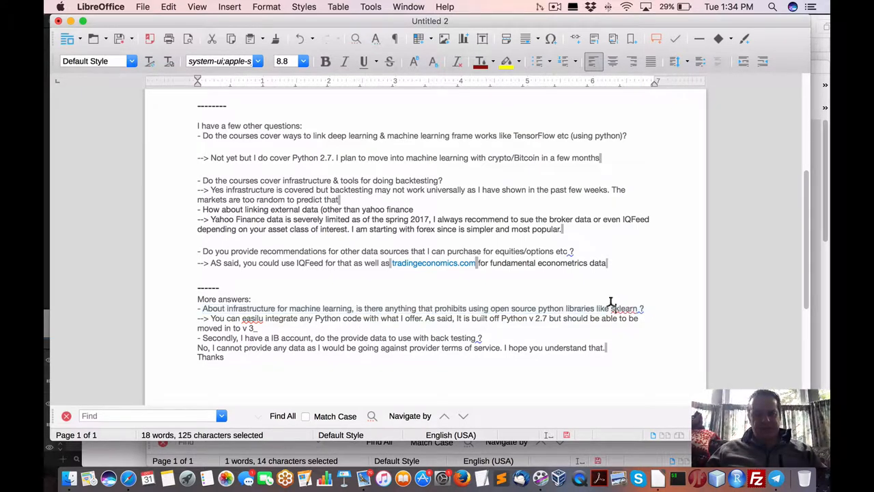
{"action": "left_click_drag", "start_coordinate": [610, 308], "coordinate": [643, 308]}
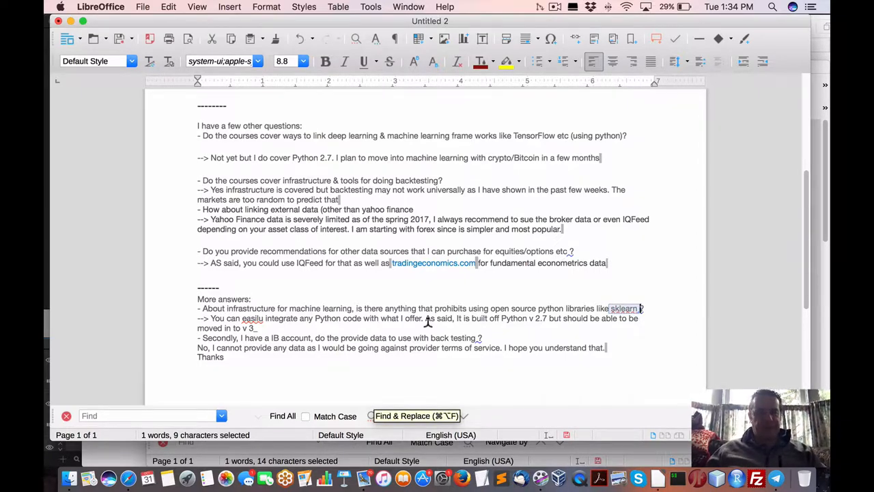
{"action": "scroll", "coordinate": [434, 324], "scroll_direction": "up", "scroll_amount": 5}
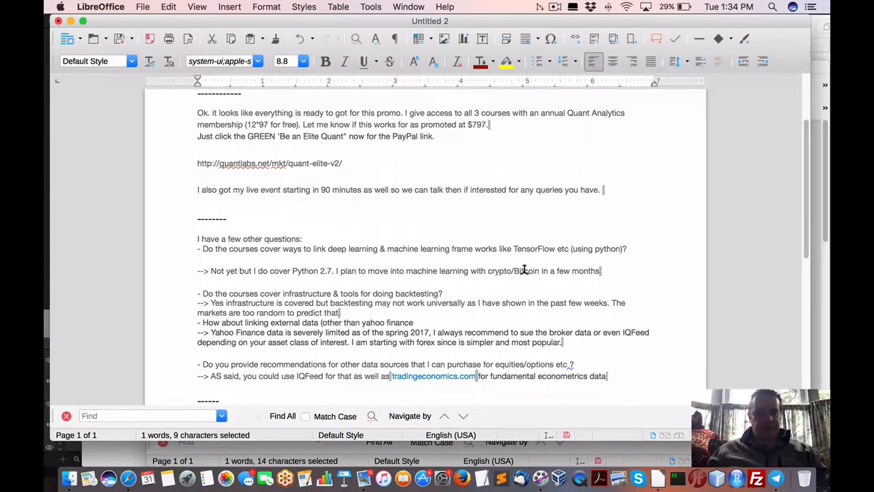
{"action": "left_click_drag", "start_coordinate": [512, 248], "coordinate": [556, 247]}
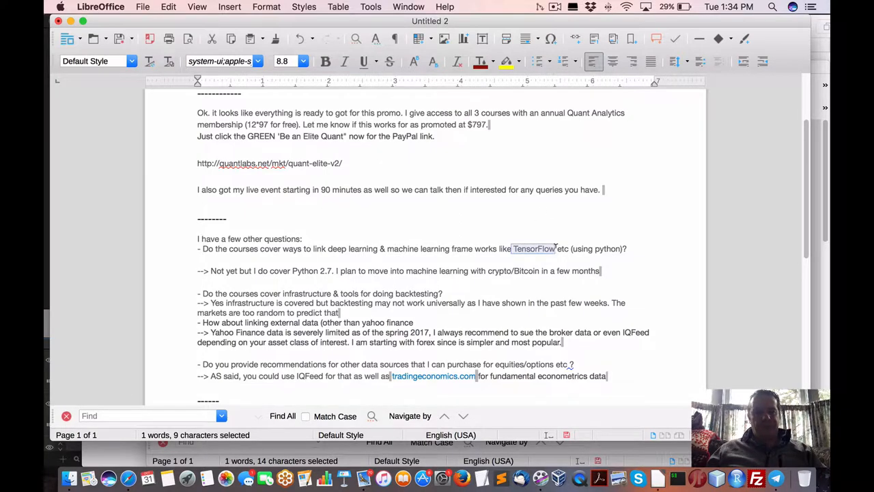
{"action": "scroll", "coordinate": [560, 273], "scroll_direction": "down", "scroll_amount": 5}
{"action": "scroll", "coordinate": [564, 280], "scroll_direction": "down", "scroll_amount": 5}
{"action": "scroll", "coordinate": [567, 287], "scroll_direction": "down", "scroll_amount": 3}
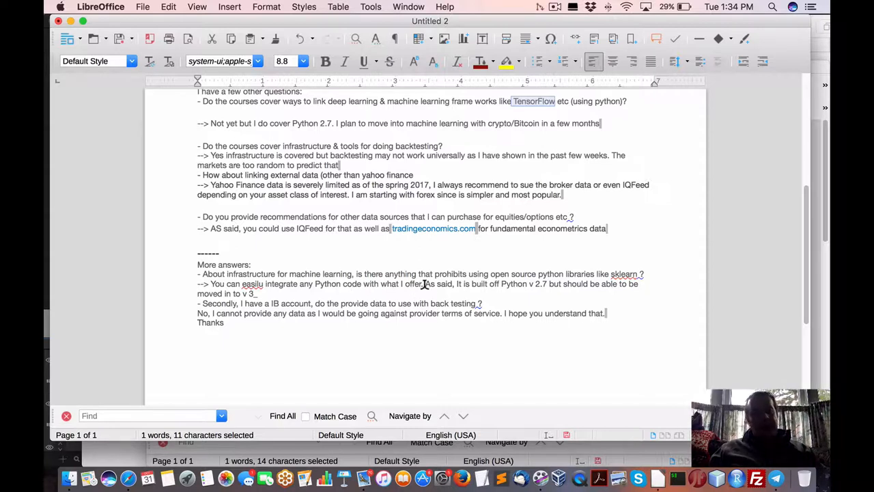
{"action": "mouse_move", "coordinate": [502, 283]}
{"action": "left_mouse_down"}
{"action": "mouse_move", "coordinate": [548, 283]}
{"action": "mouse_move", "coordinate": [502, 284]}
{"action": "left_mouse_up"}
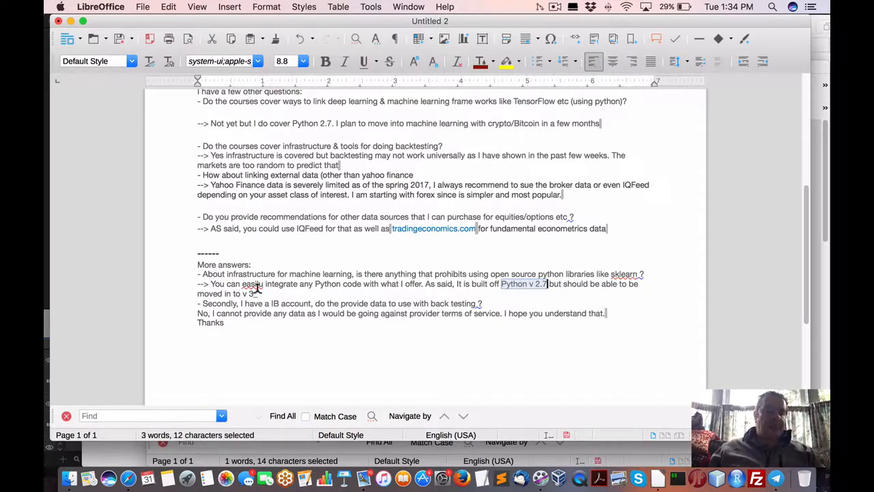
{"action": "left_click_drag", "start_coordinate": [241, 293], "coordinate": [258, 293]}
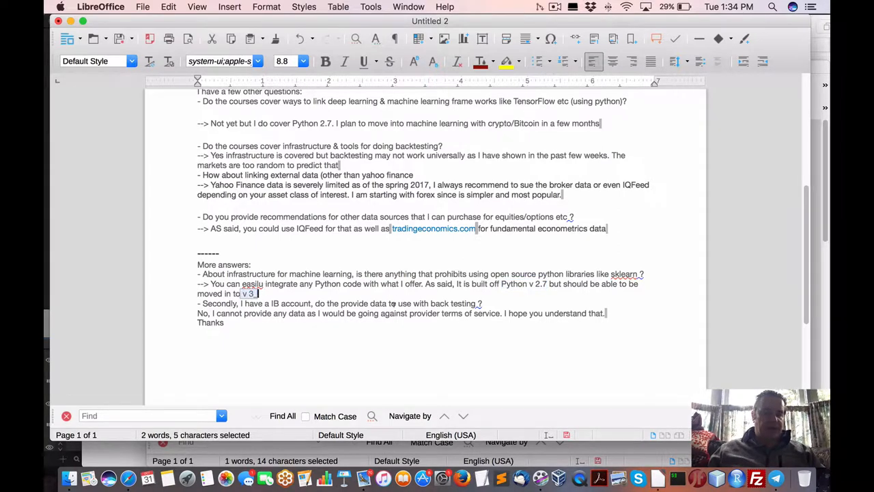
{"action": "scroll", "coordinate": [450, 304], "scroll_direction": "down", "scroll_amount": 2}
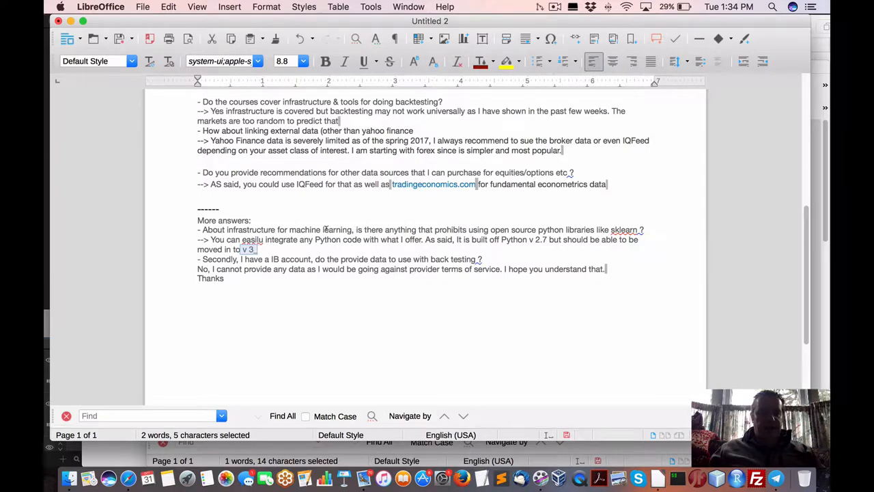
{"action": "left_click_drag", "start_coordinate": [289, 230], "coordinate": [357, 229]}
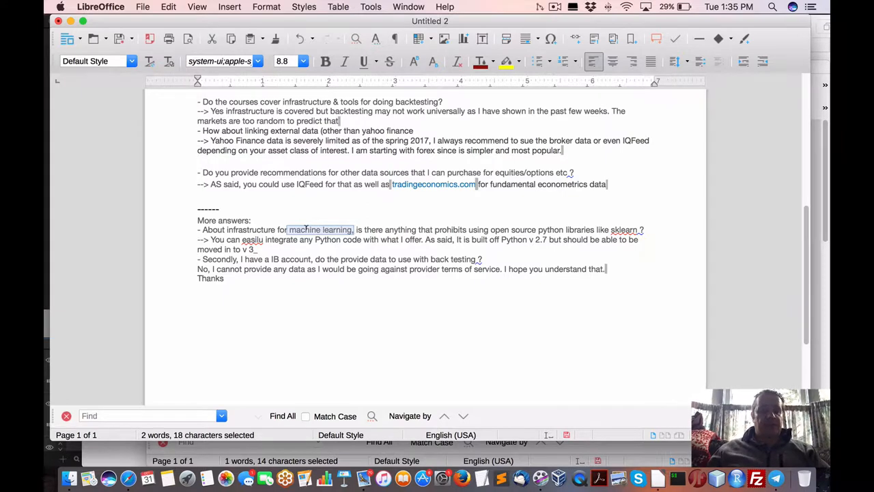
{"action": "scroll", "coordinate": [335, 245], "scroll_direction": "down", "scroll_amount": 2}
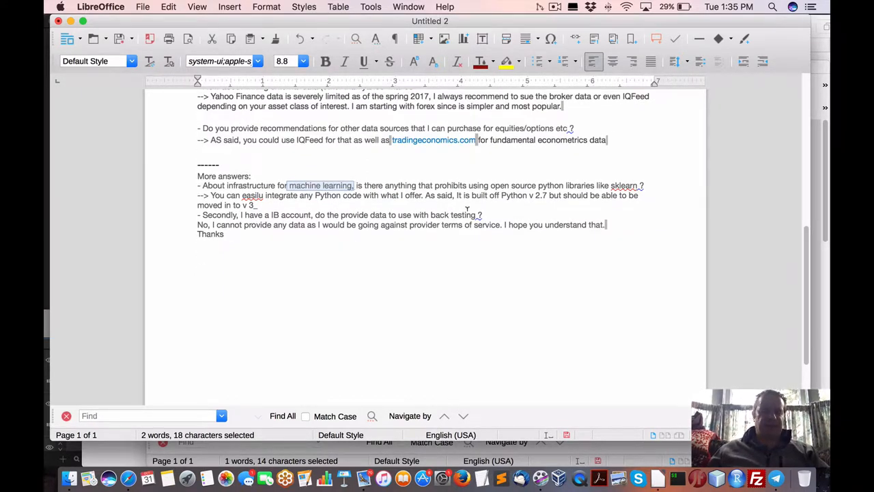
{"action": "left_click_drag", "start_coordinate": [483, 215], "coordinate": [203, 215]}
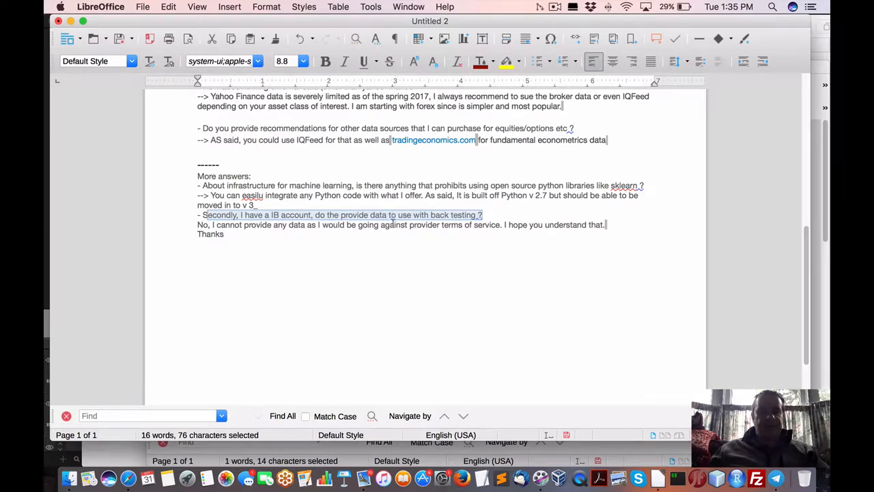
{"action": "left_click", "coordinate": [498, 204]}
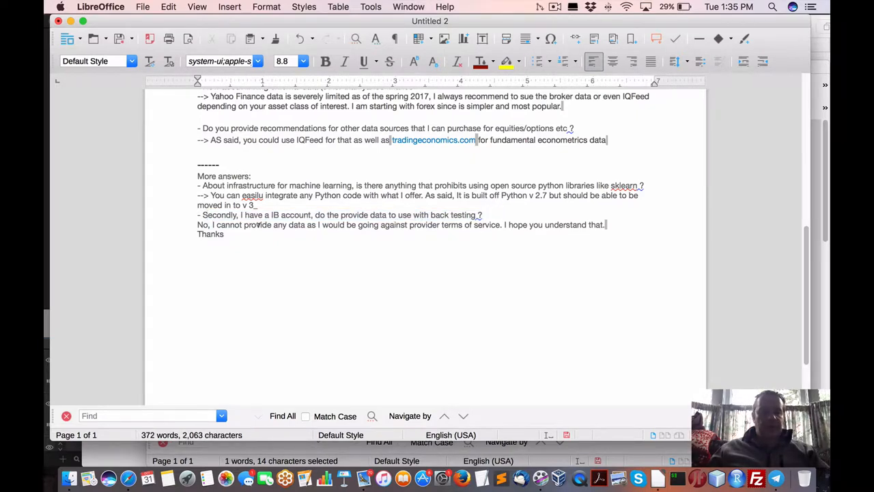
{"action": "left_click_drag", "start_coordinate": [211, 224], "coordinate": [339, 225]}
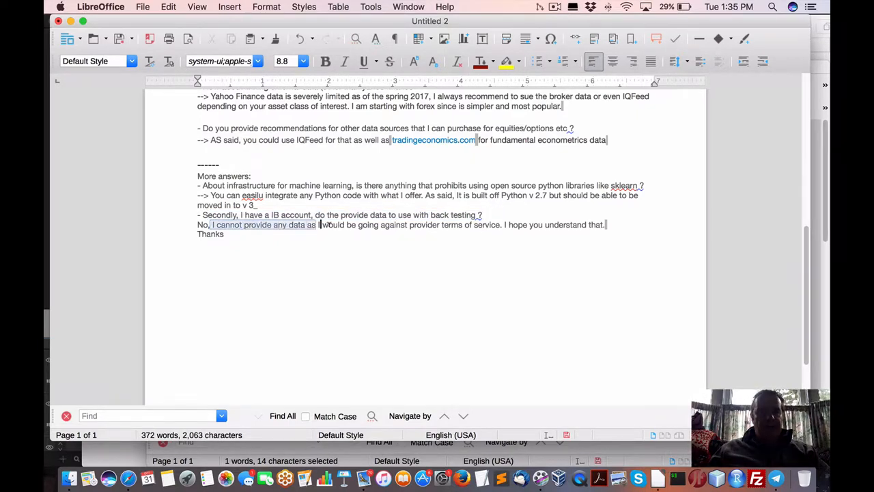
{"action": "left_click_drag", "start_coordinate": [340, 225], "coordinate": [423, 225]}
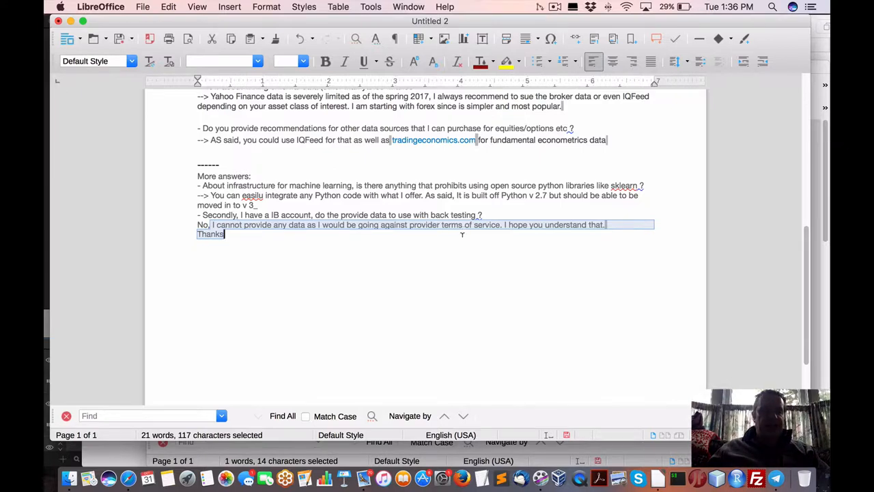
{"action": "key", "text": "Right"}
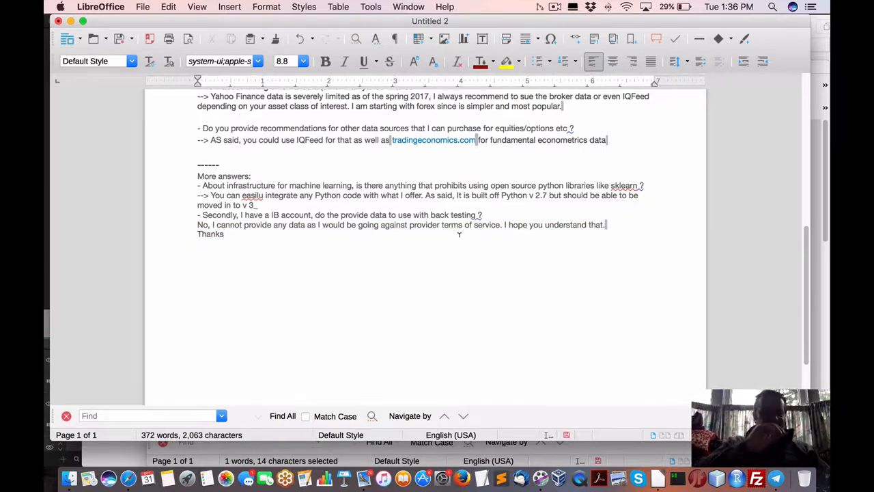
{"action": "scroll", "coordinate": [434, 248], "scroll_direction": "up", "scroll_amount": 1}
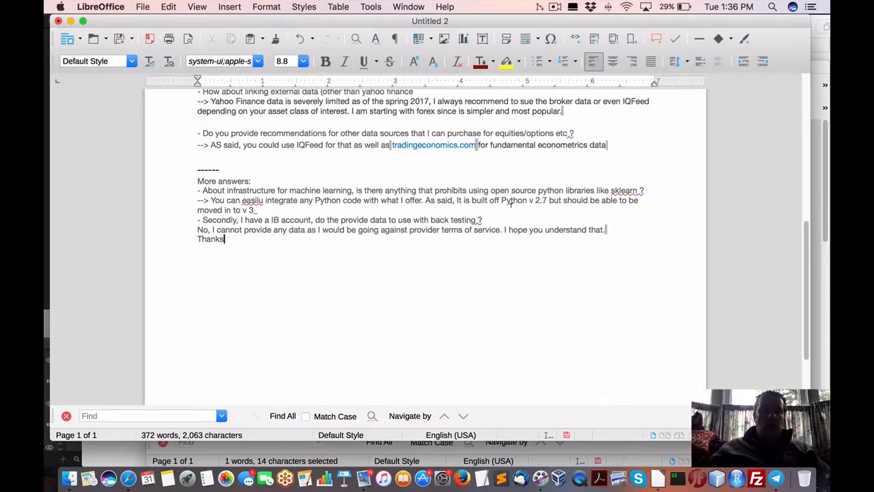
{"action": "scroll", "coordinate": [510, 202], "scroll_direction": "up", "scroll_amount": 3}
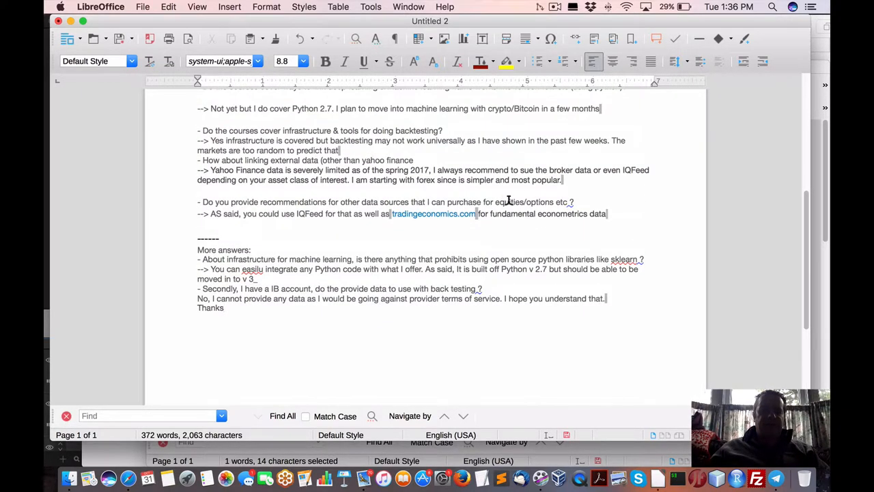
{"action": "double_click", "coordinate": [635, 170]}
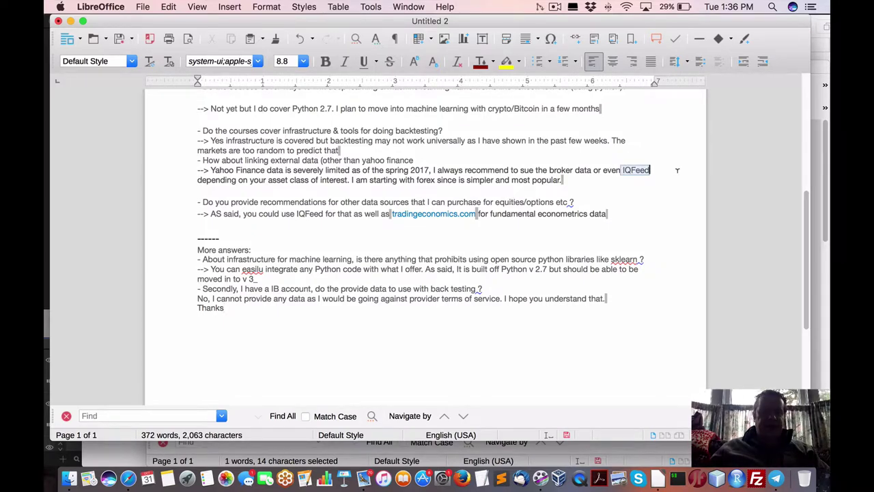
- Switch to the IQFeed YouTube playlist tab and scroll through its 38 videos, glancing at the Elite v2 page
{"action": "left_click", "coordinate": [128, 478]}
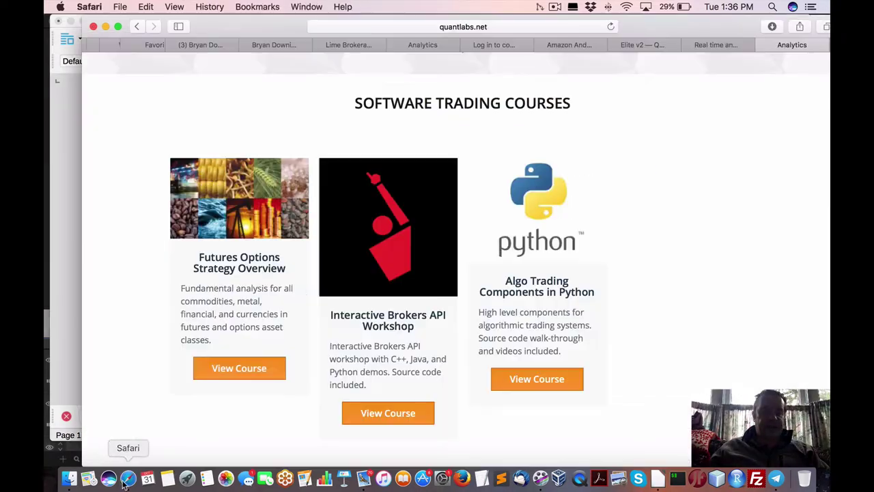
{"action": "left_click", "coordinate": [716, 44]}
{"action": "scroll", "coordinate": [519, 232], "scroll_direction": "up", "scroll_amount": 1}
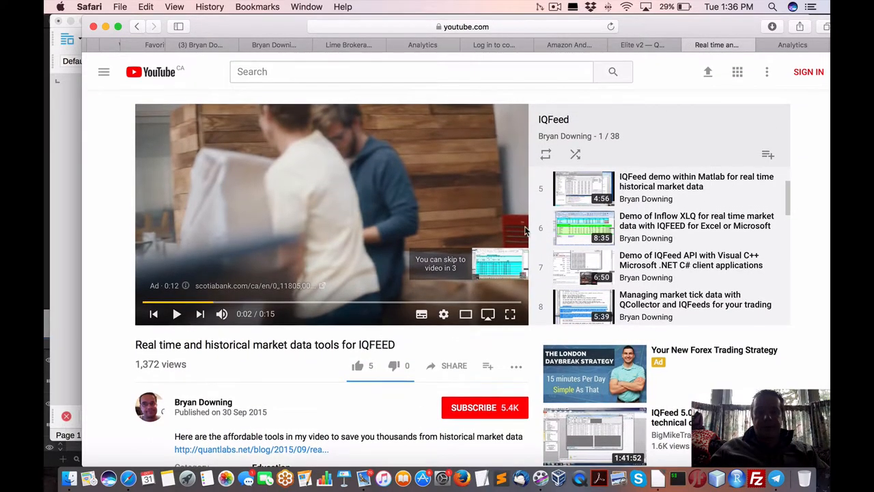
{"action": "scroll", "coordinate": [673, 250], "scroll_direction": "down", "scroll_amount": 3}
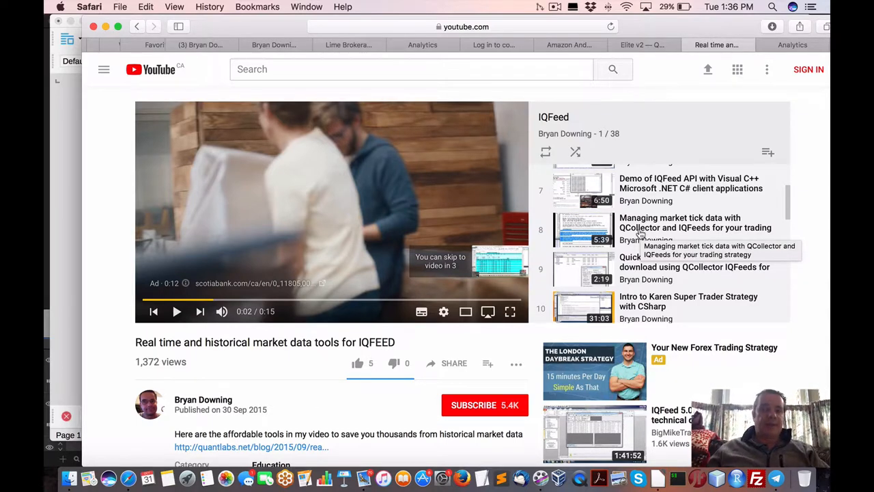
{"action": "scroll", "coordinate": [640, 234], "scroll_direction": "down", "scroll_amount": 2}
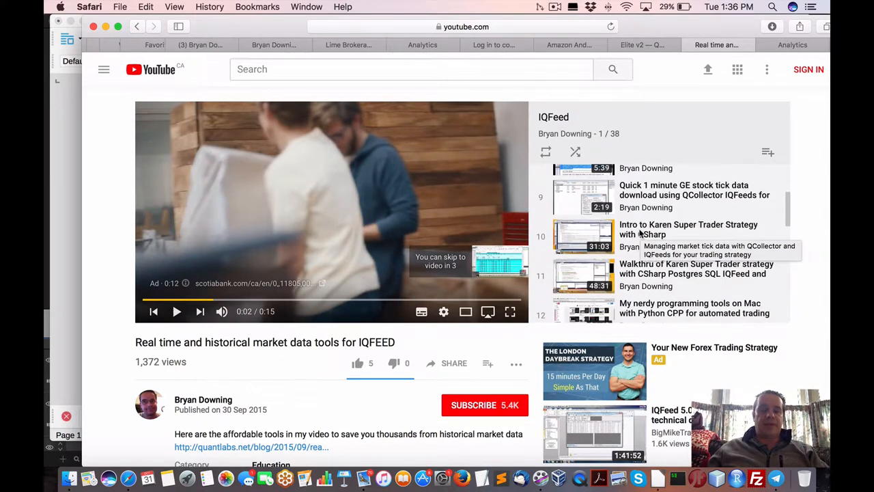
{"action": "scroll", "coordinate": [641, 234], "scroll_direction": "down", "scroll_amount": 3}
{"action": "scroll", "coordinate": [641, 234], "scroll_direction": "down", "scroll_amount": 2}
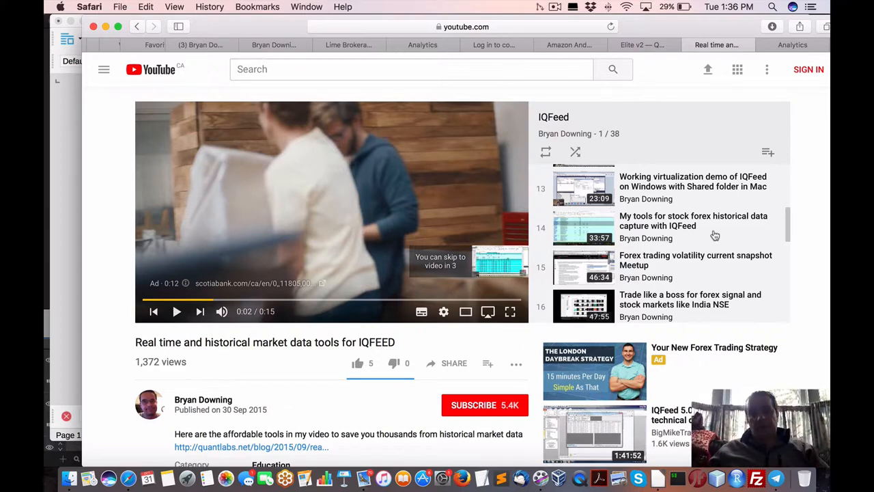
{"action": "scroll", "coordinate": [715, 236], "scroll_direction": "down", "scroll_amount": 5}
{"action": "scroll", "coordinate": [683, 246], "scroll_direction": "down", "scroll_amount": 5}
{"action": "scroll", "coordinate": [663, 267], "scroll_direction": "down", "scroll_amount": 4}
{"action": "scroll", "coordinate": [642, 287], "scroll_direction": "down", "scroll_amount": 2}
{"action": "scroll", "coordinate": [642, 287], "scroll_direction": "down", "scroll_amount": 4}
{"action": "scroll", "coordinate": [643, 287], "scroll_direction": "down", "scroll_amount": 3}
{"action": "scroll", "coordinate": [642, 273], "scroll_direction": "down", "scroll_amount": 1}
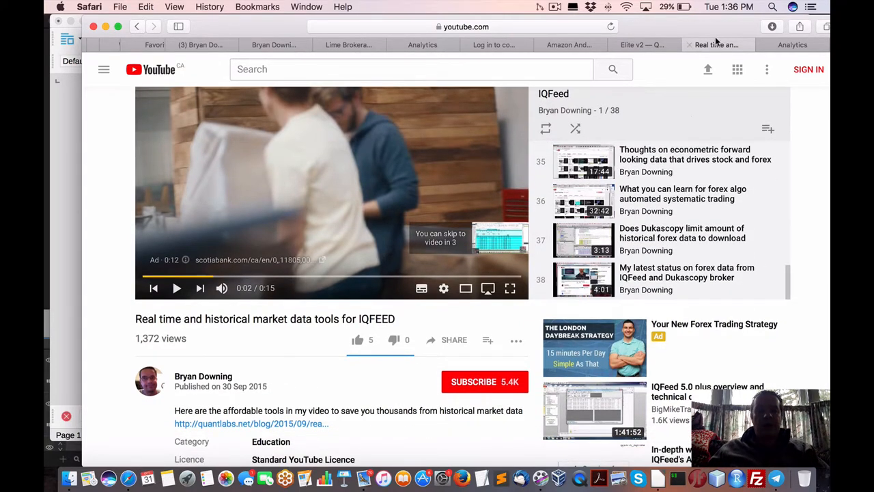
{"action": "left_click", "coordinate": [642, 45]}
{"action": "left_click", "coordinate": [717, 45]}
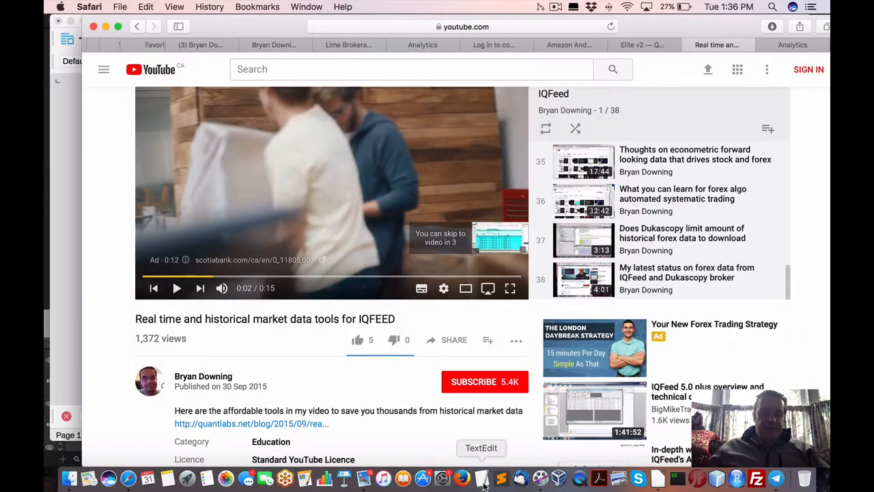
- Return to the Q&A document and bring up Writer's File menu with save, export and print options
{"action": "left_click", "coordinate": [659, 478]}
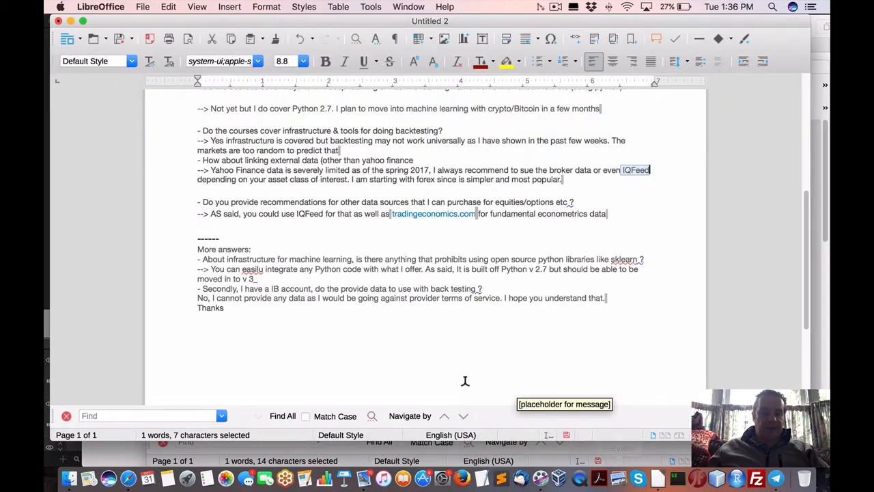
{"action": "left_click", "coordinate": [143, 7]}
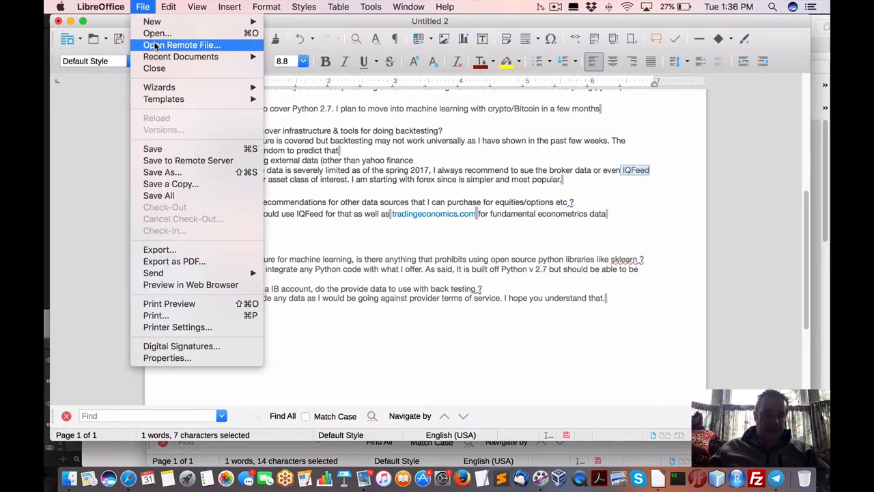